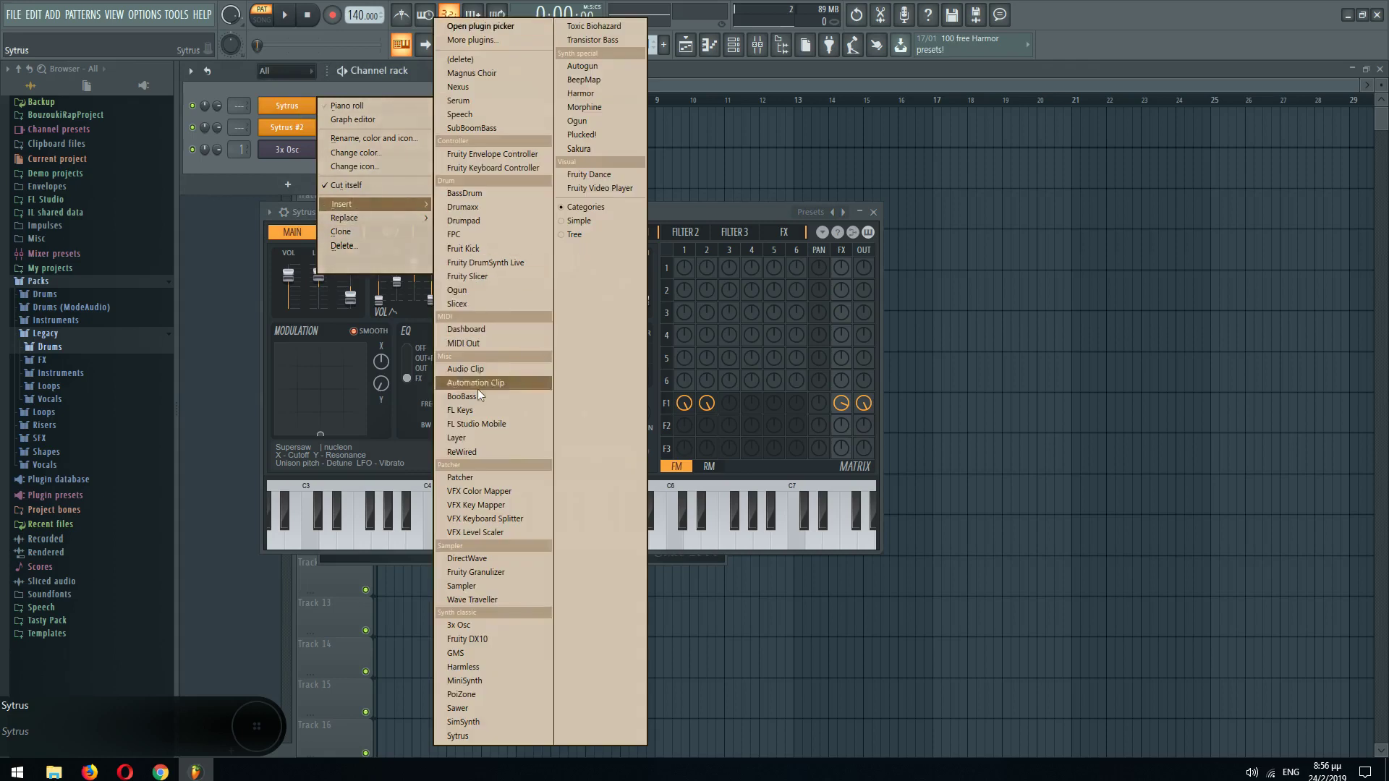
# - Insert a Harmless channel and move the 3x Osc channel to the start of the channel rack
pyautogui.click(470, 673)
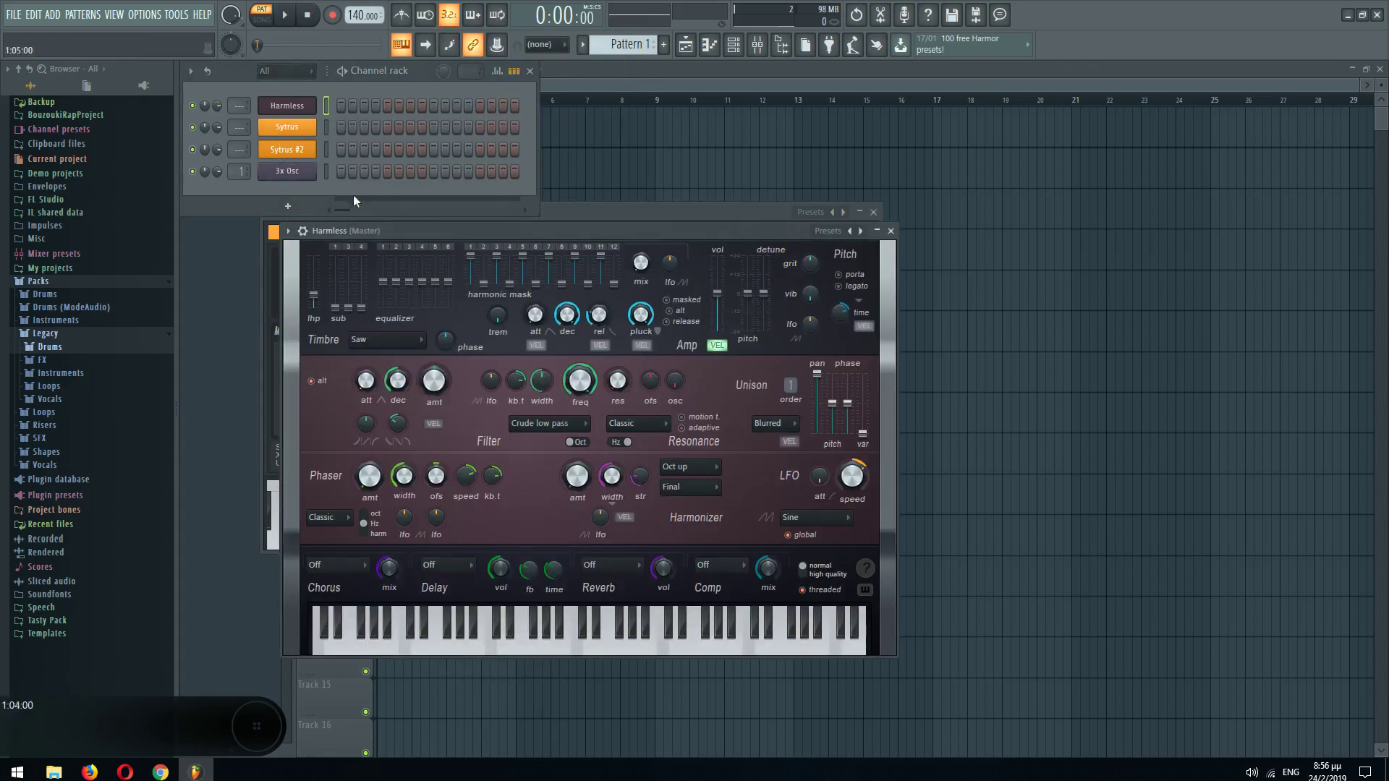
pyautogui.moveTo(296, 184); pyautogui.dragTo(369, 70)
# - View the instrument interfaces of the 3x Osc, Harmless, Sytrus and Sytrus #2 channels one after another
pyautogui.click(287, 106)
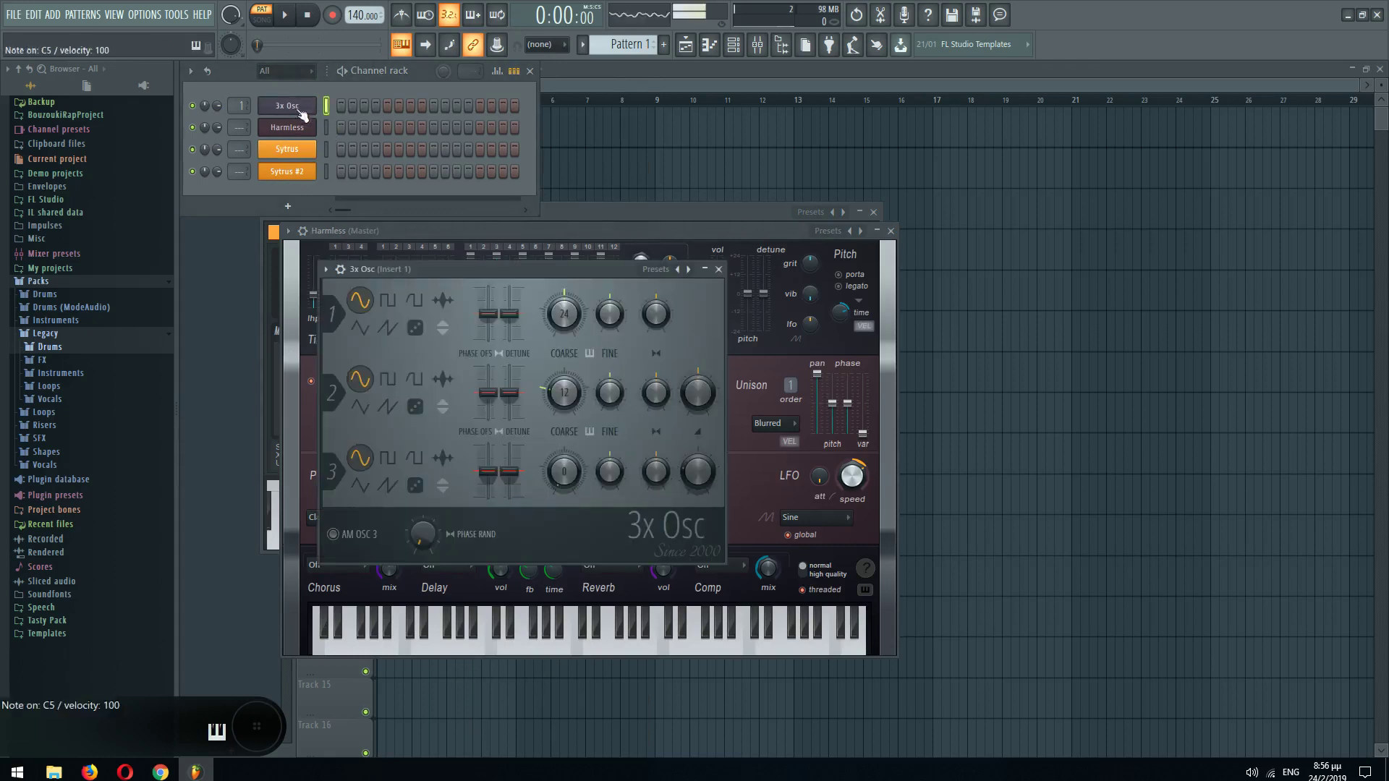
pyautogui.click(288, 130)
pyautogui.click(293, 129)
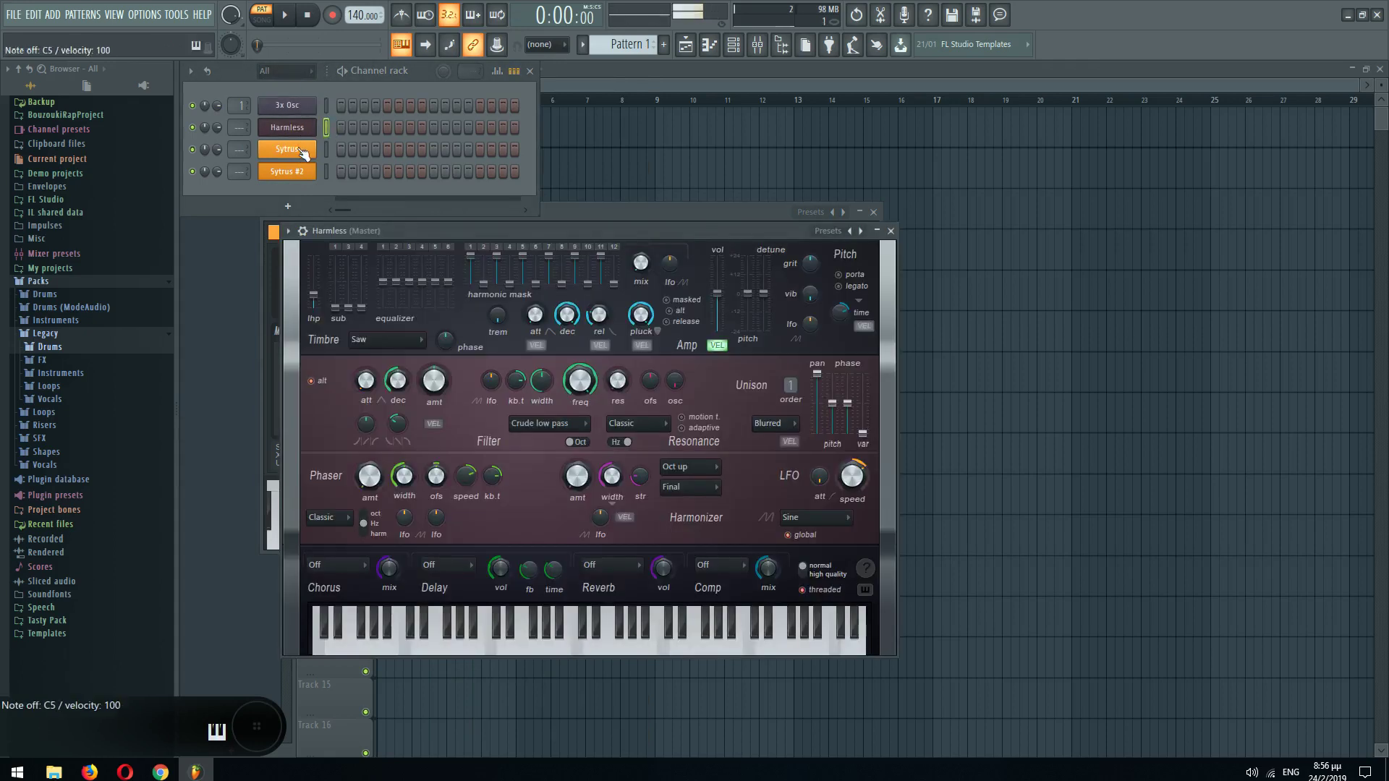
pyautogui.click(297, 149)
pyautogui.click(305, 177)
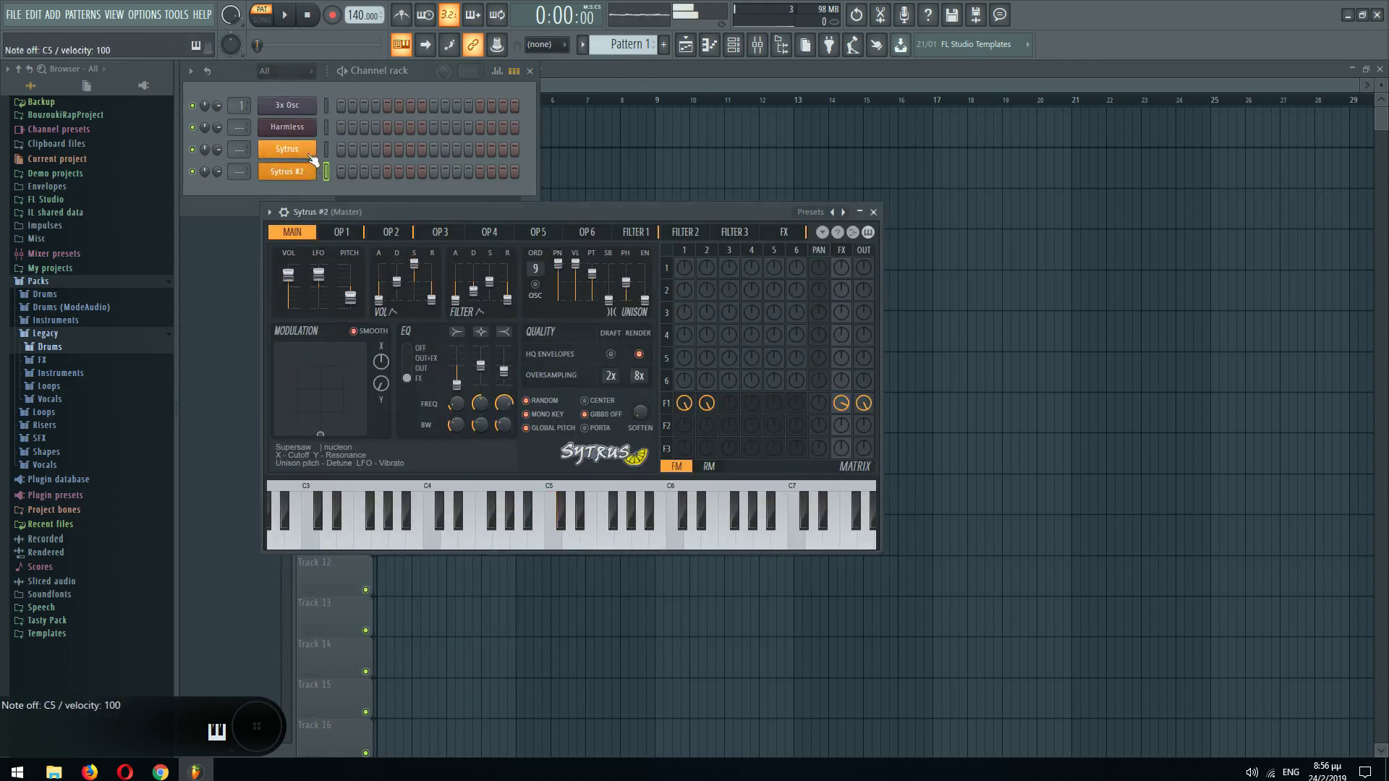
# - Audition kicks in Packs > Drums > Kicks and add FPC 1 Kick as the first channel in the channel rack
pyautogui.click(61, 291)
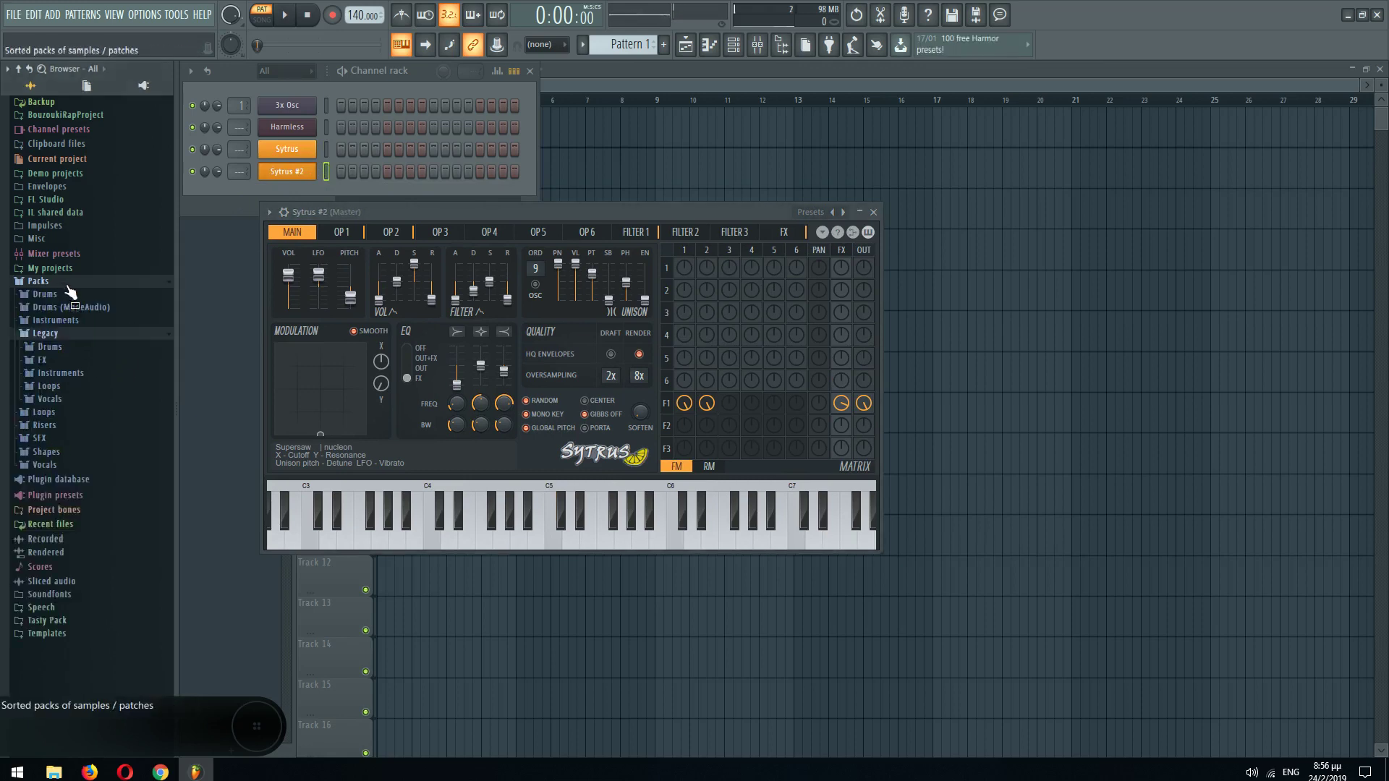
pyautogui.click(71, 334)
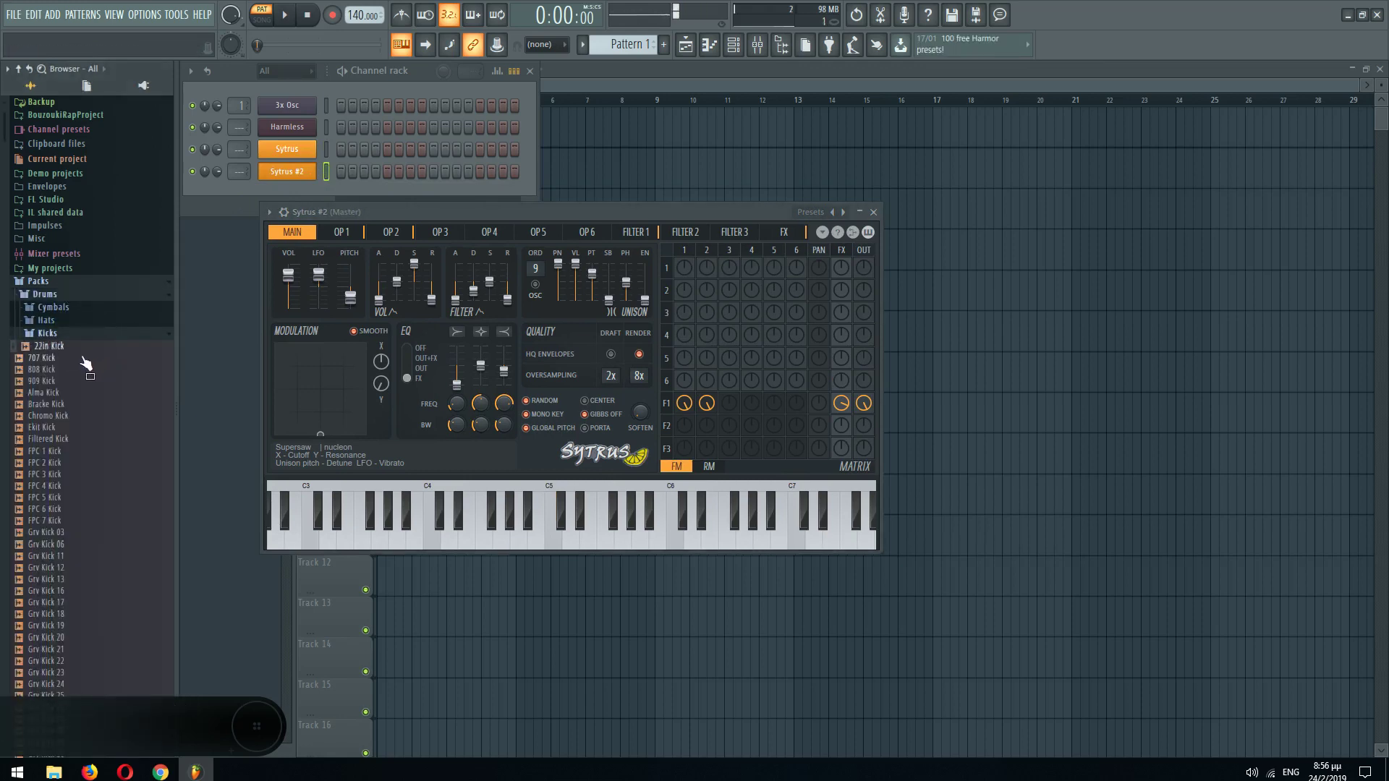
pyautogui.click(62, 370)
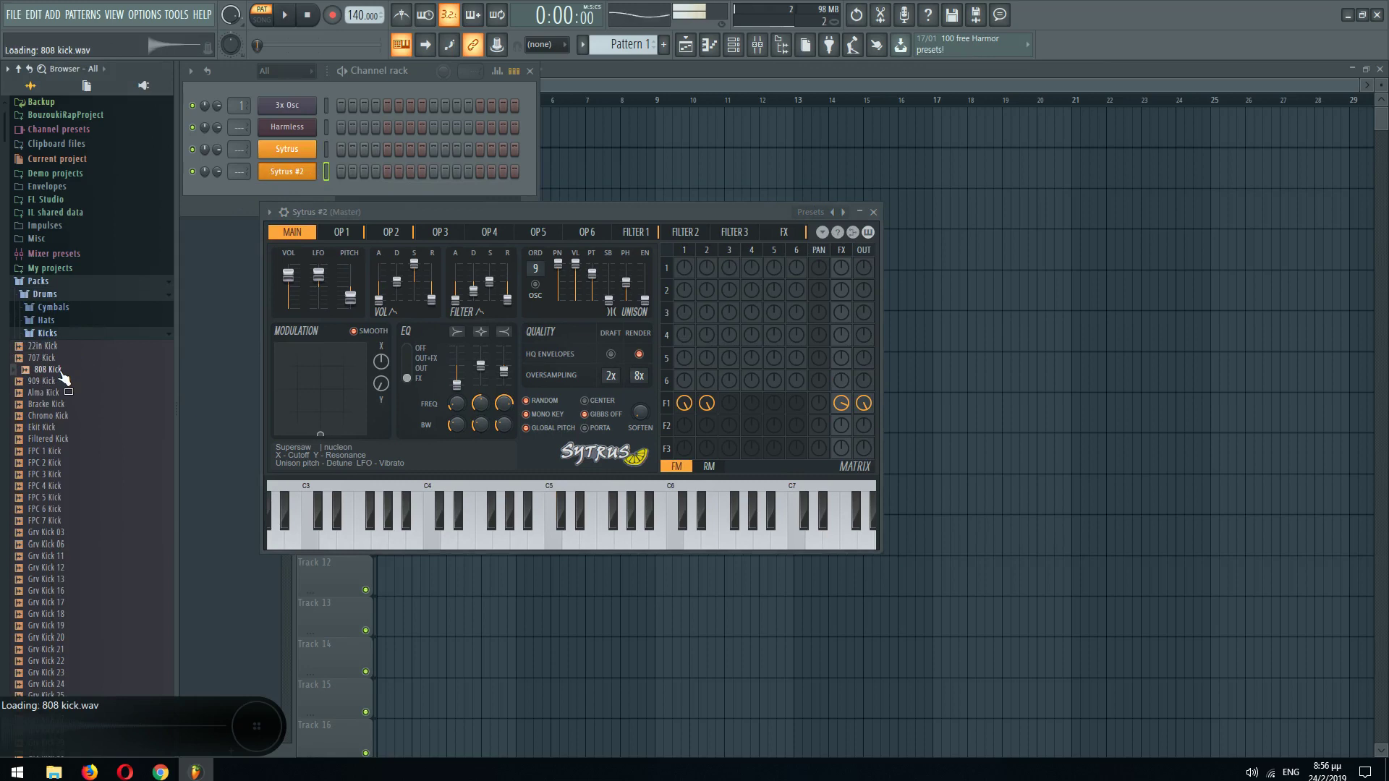
pyautogui.click(58, 452)
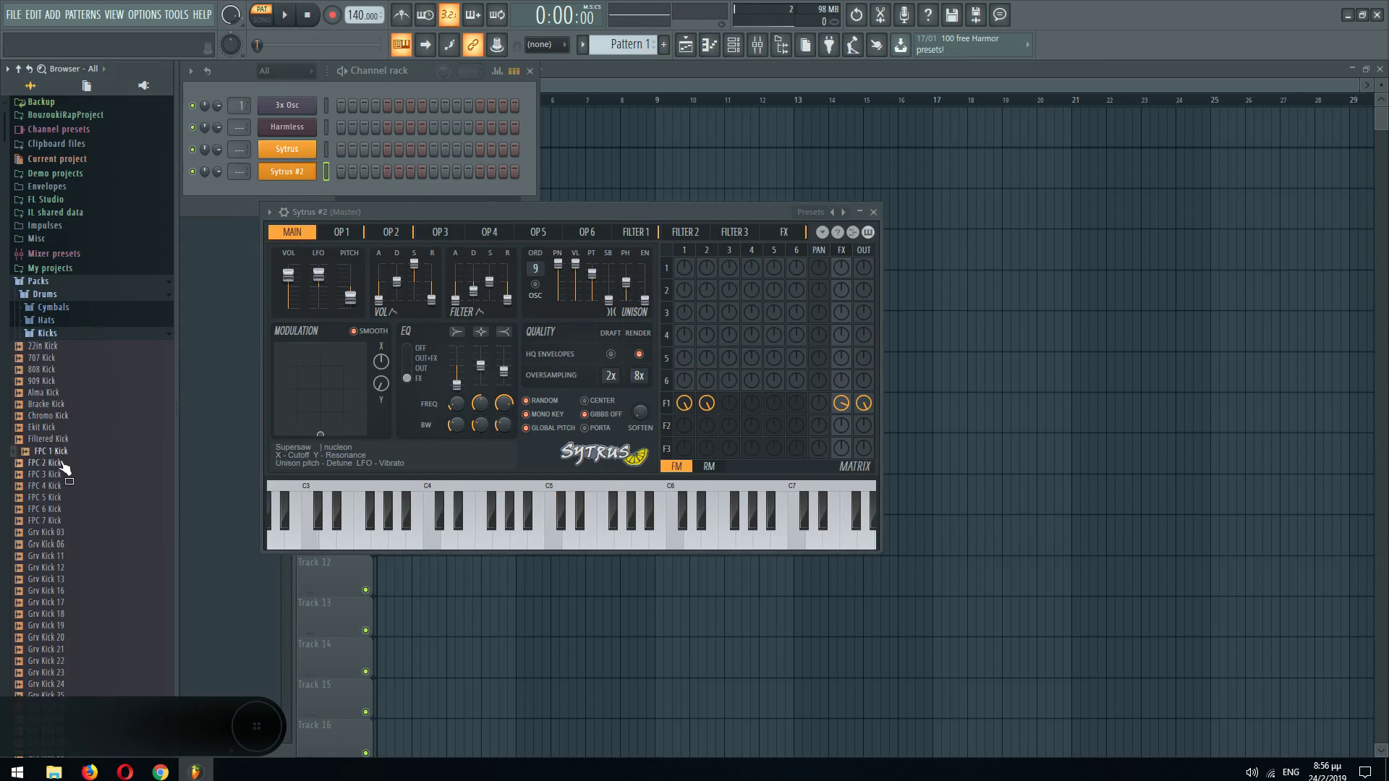
pyautogui.moveTo(122, 414); pyautogui.dragTo(282, 117)
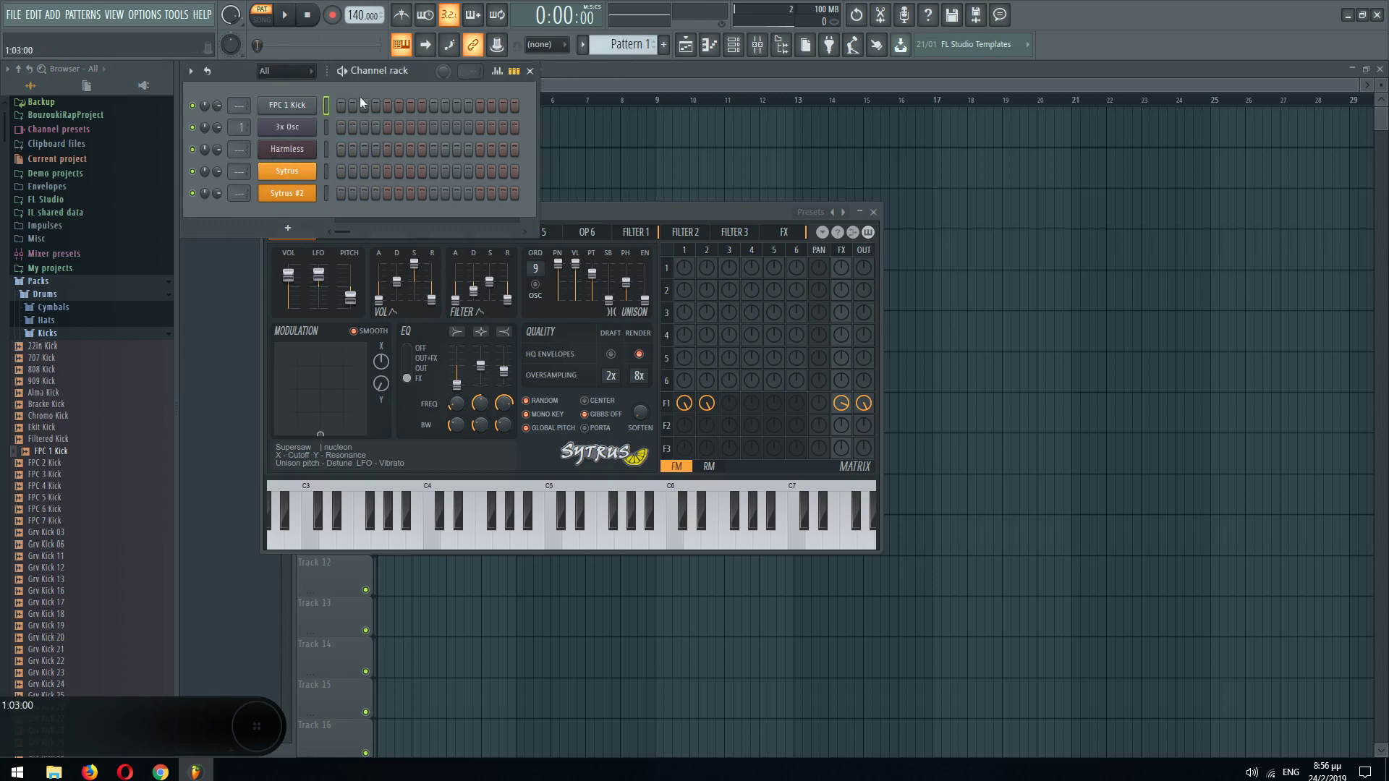
# - Fill every fourth step of the FPC 1 Kick channel and place Pattern 1 clips on playlist Track 1 across bars 1 to 4
pyautogui.rightClick(314, 99)
pyautogui.click(520, 166)
pyautogui.click(555, 154)
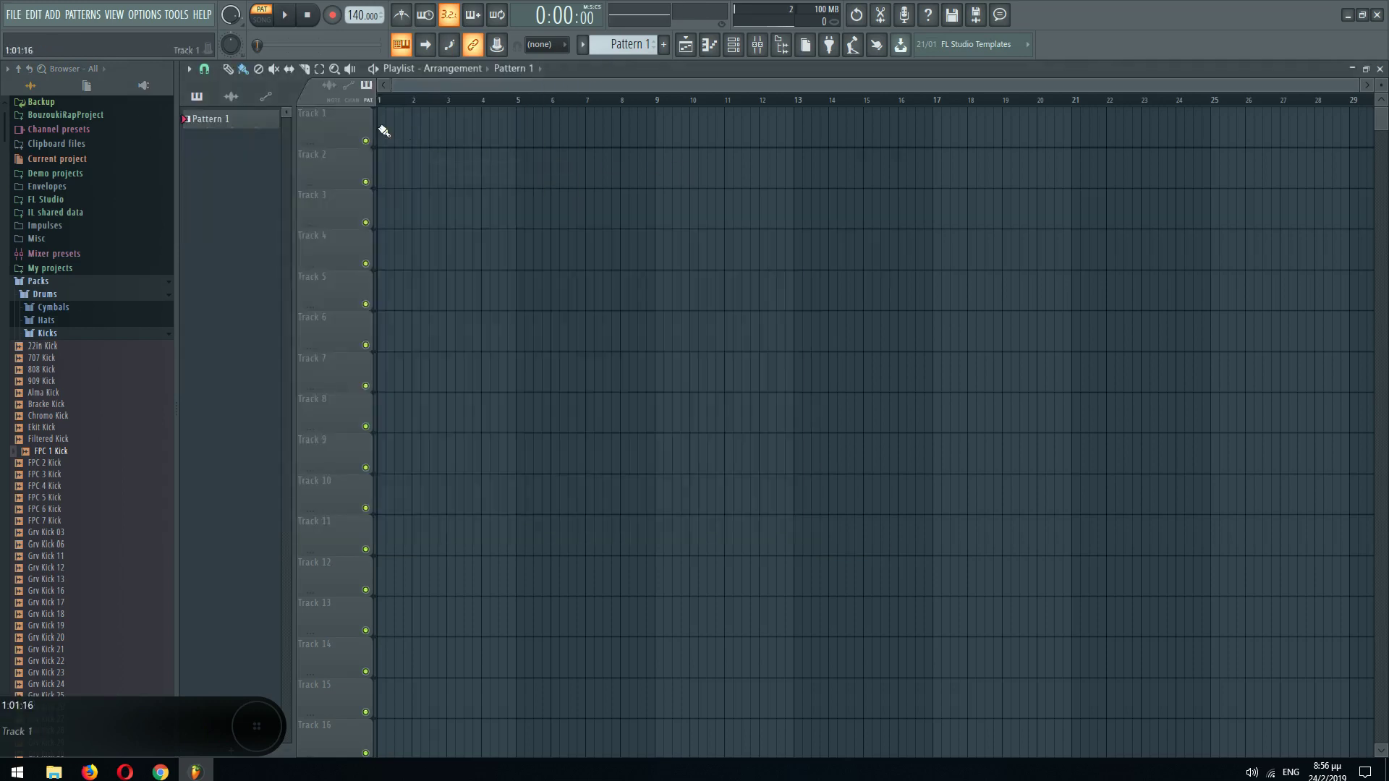
pyautogui.moveTo(384, 131); pyautogui.dragTo(455, 134)
# - In Pattern 2, open the 3x Osc piano roll and enter the notes B6, B6, G#6, B6, B6 across bar 1
pyautogui.press('F5')
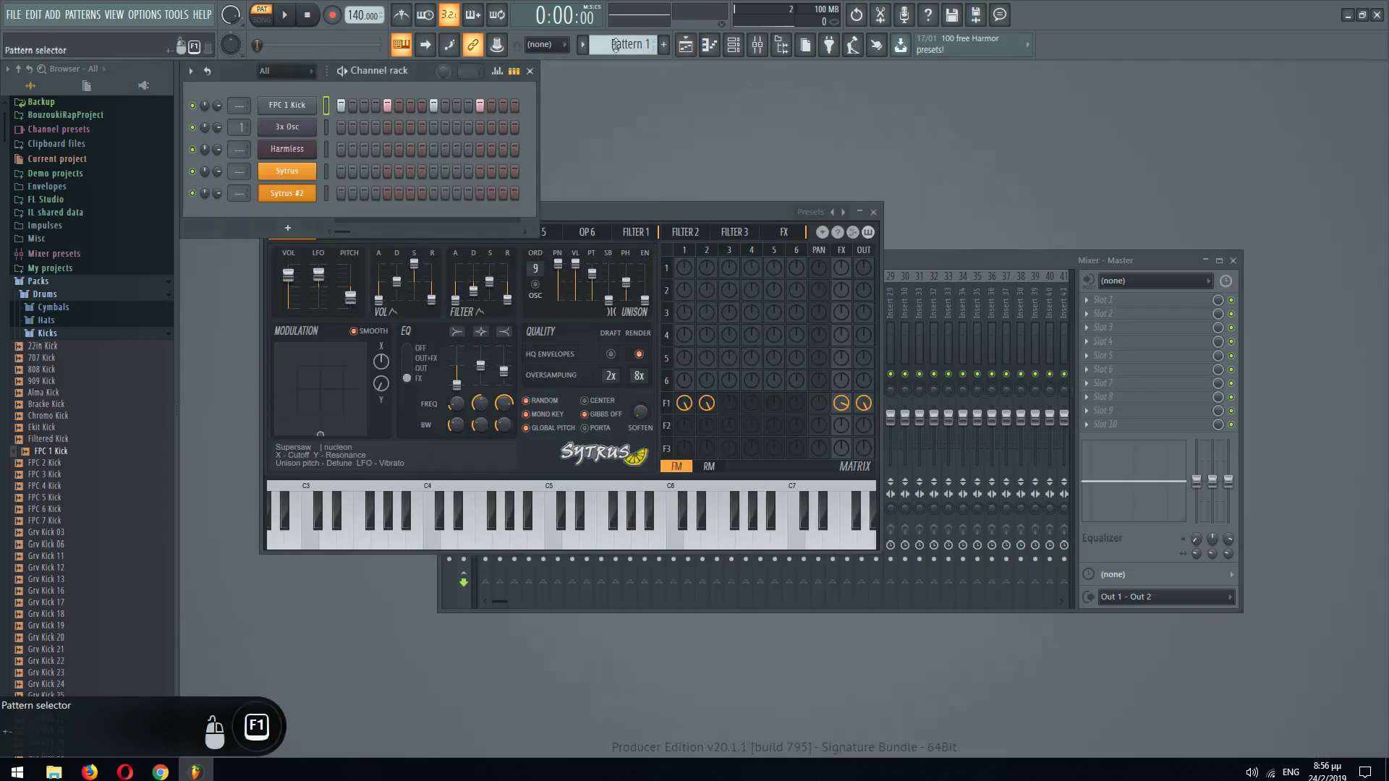
pyautogui.rightClick(297, 131)
pyautogui.click(353, 128)
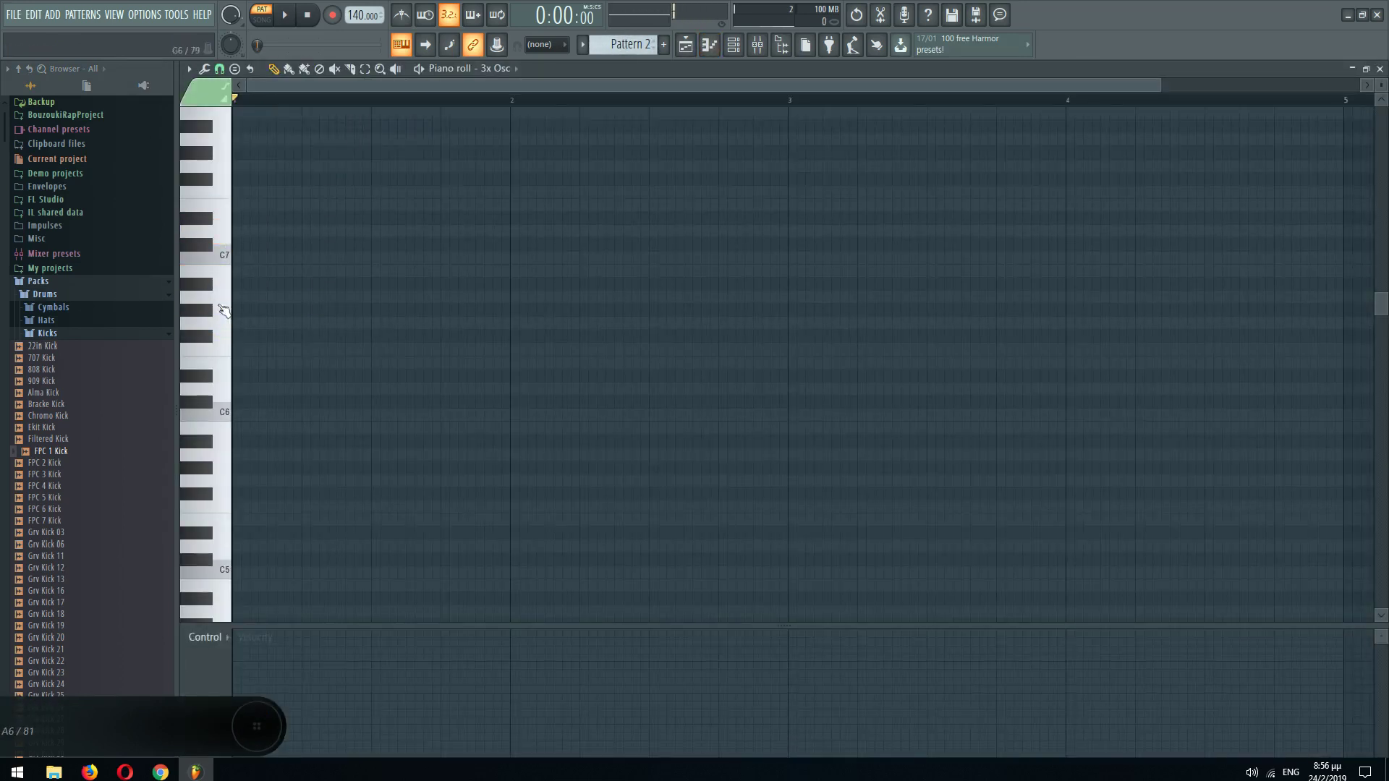
pyautogui.click(219, 273)
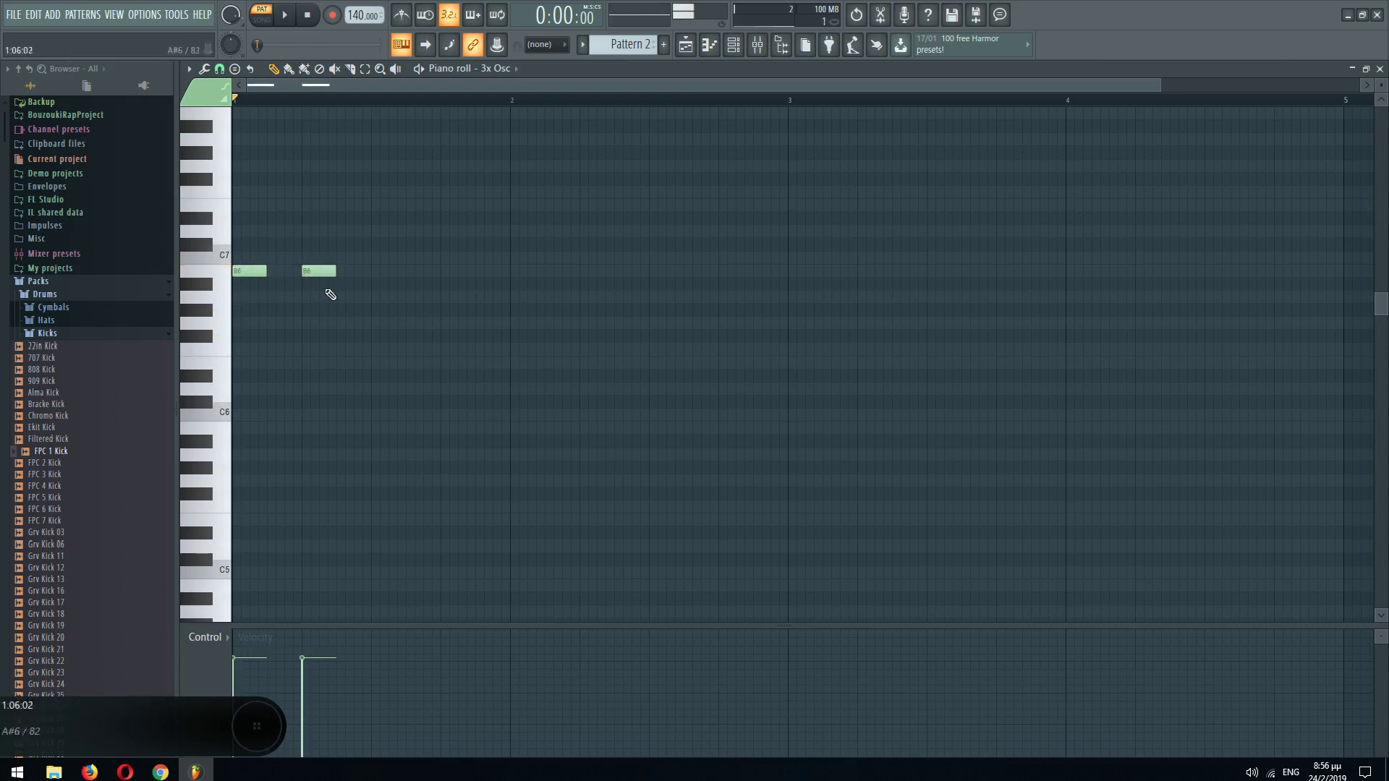
pyautogui.click(347, 310)
pyautogui.click(405, 271)
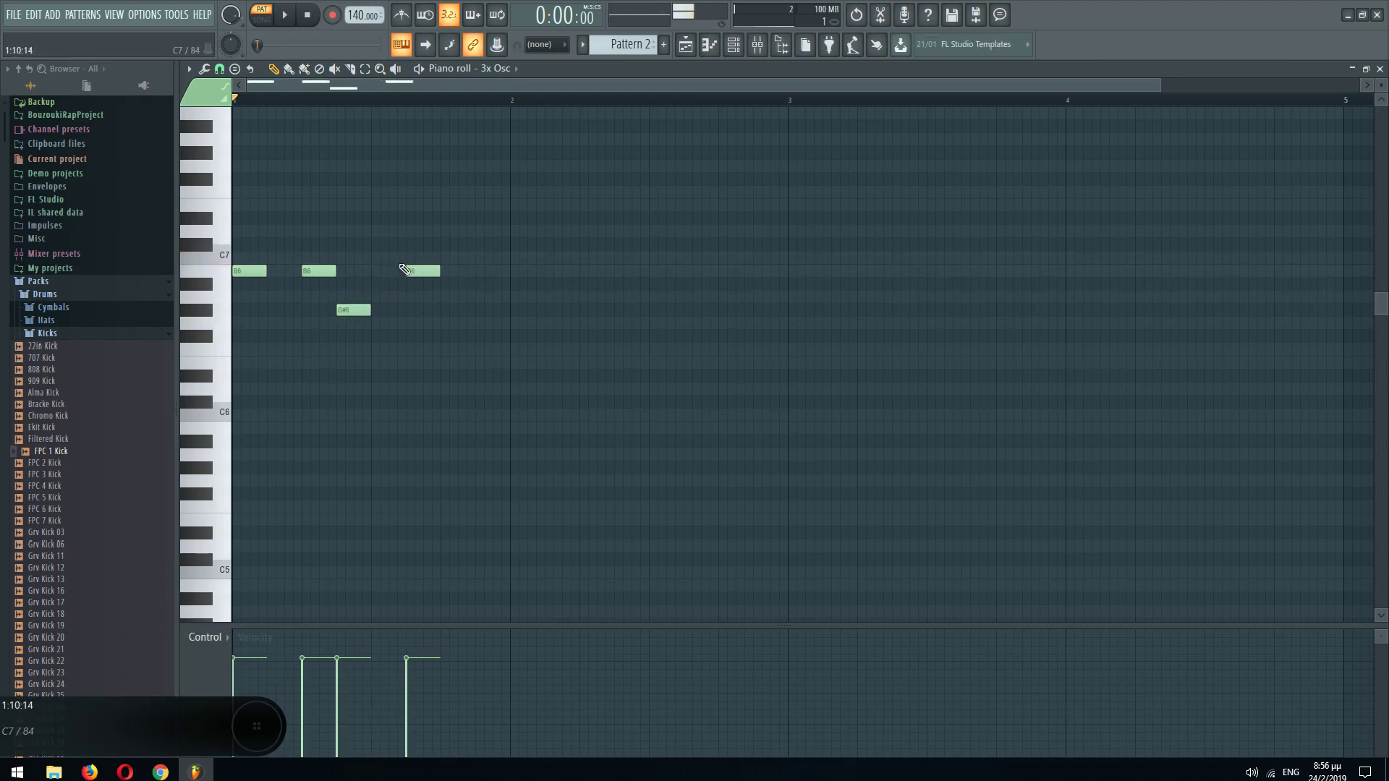
pyautogui.press('space')
pyautogui.press('space')
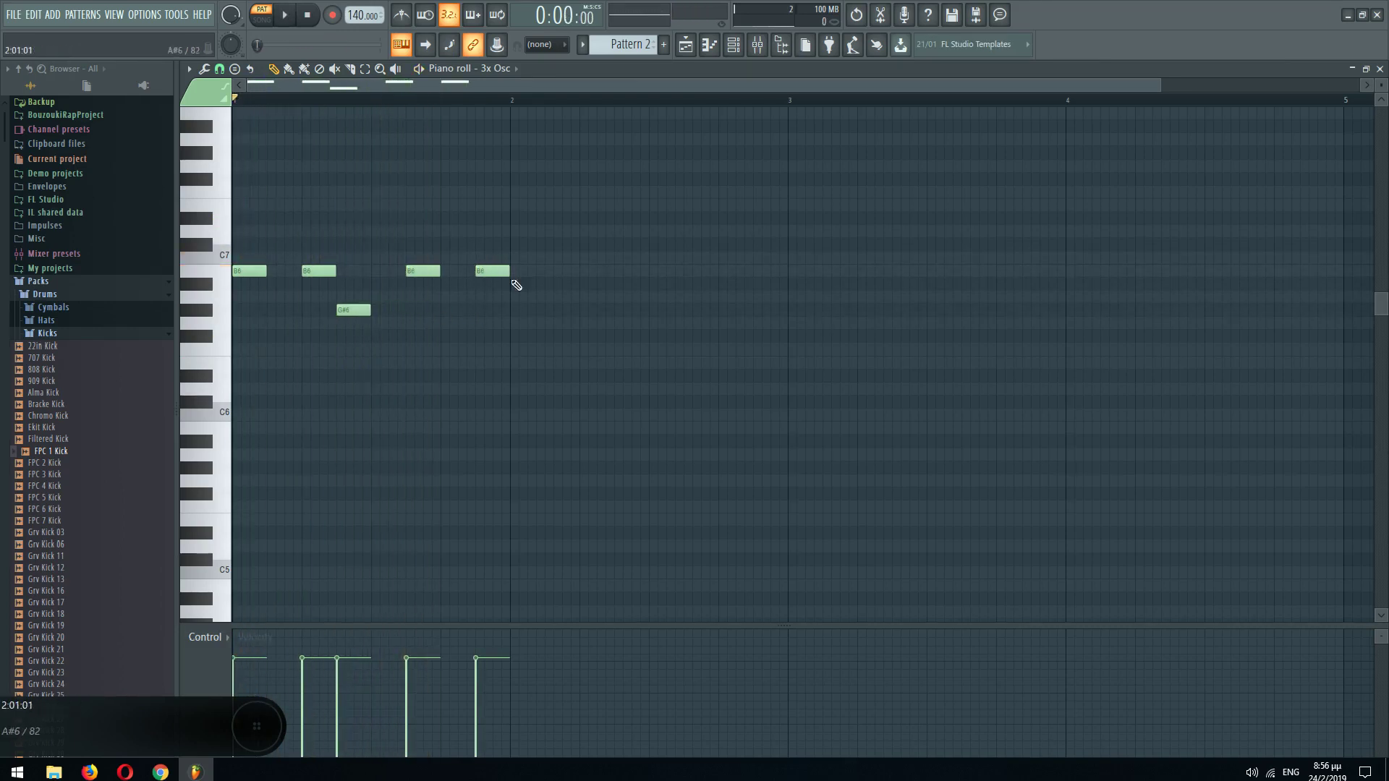
# - Add A#6, F#6 and F#7 notes at steps 1, 5 and 8 of bar 2 and play the melody
pyautogui.click(517, 284)
pyautogui.moveTo(582, 323); pyautogui.dragTo(582, 337)
pyautogui.moveTo(655, 208)
pyautogui.mouseDown()
pyautogui.moveTo(651, 180)
pyautogui.moveTo(634, 198)
pyautogui.mouseUp()
pyautogui.press('space')
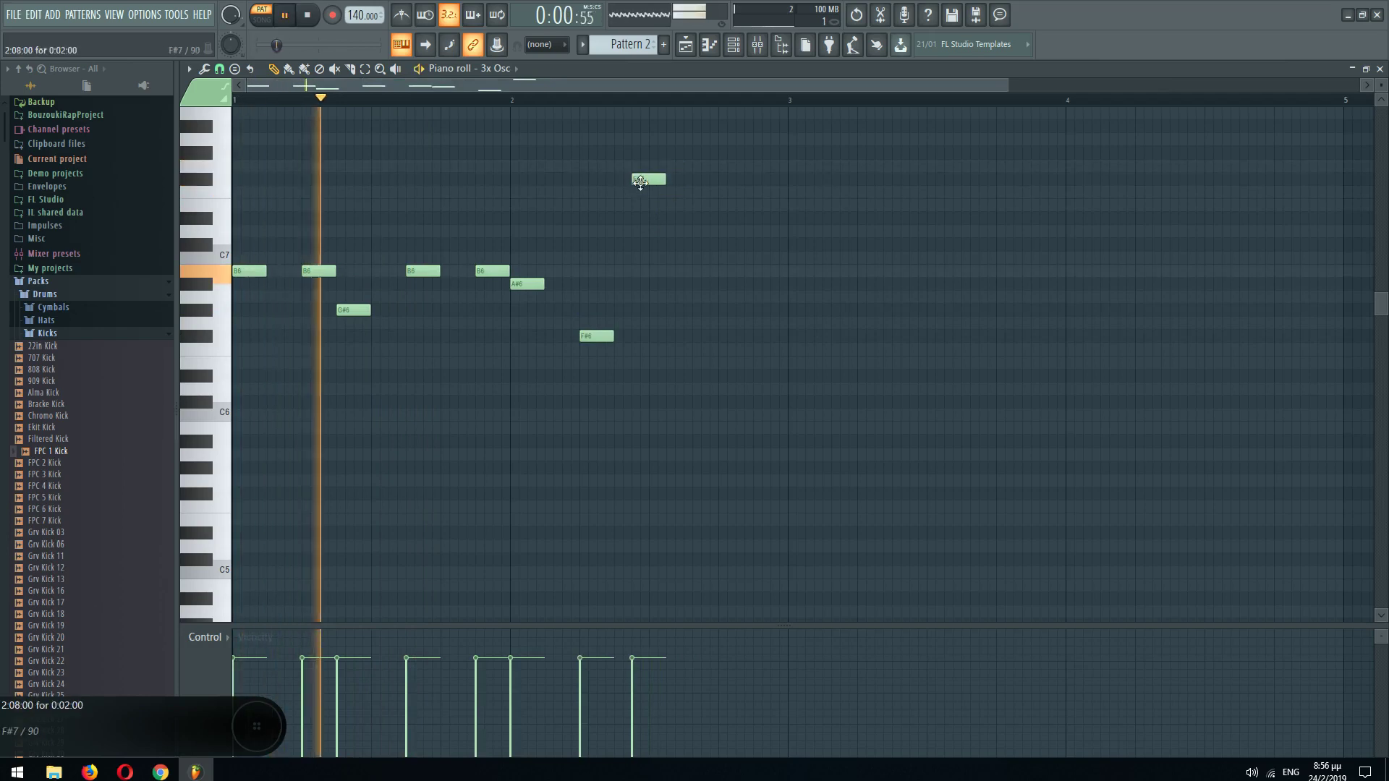
# - Move the A#6, F#6 and F#7 notes in bar 2 to steps 3, 7 and 9, checking the timing by playback
pyautogui.press('space')
pyautogui.moveTo(530, 285); pyautogui.dragTo(564, 285)
pyautogui.press('space')
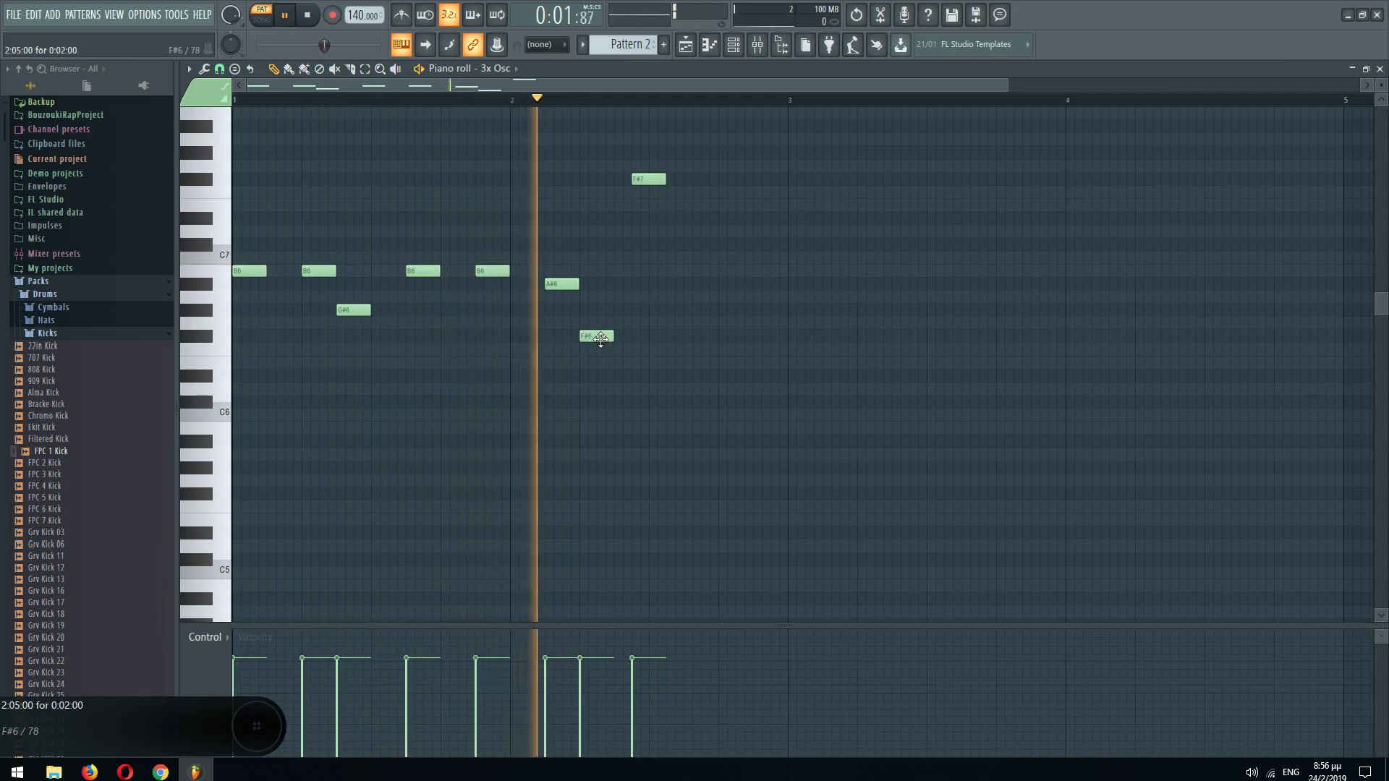
pyautogui.press('space')
pyautogui.moveTo(599, 339); pyautogui.dragTo(628, 338)
pyautogui.press('space')
pyautogui.moveTo(652, 180); pyautogui.dragTo(666, 179)
pyautogui.press('space')
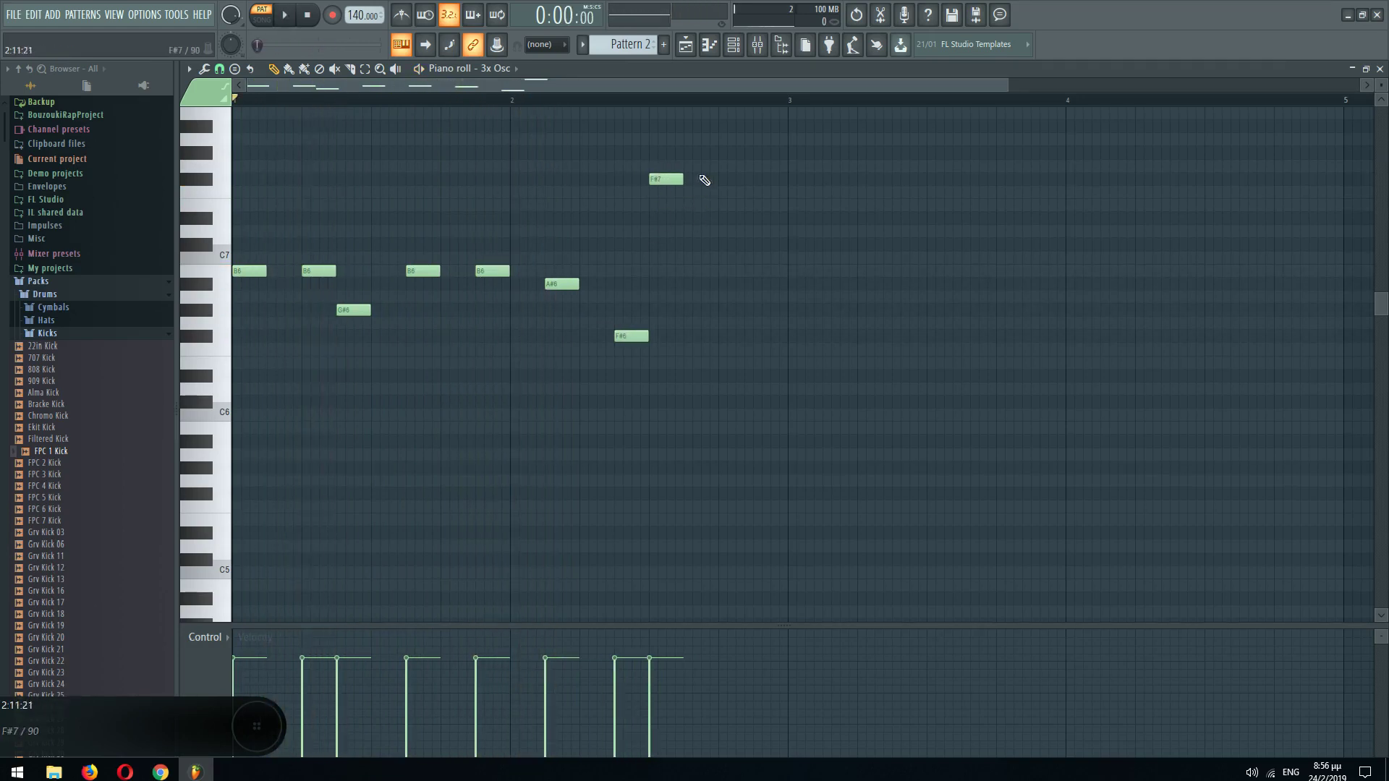
# - Add a second F#7 and a D#7 at the end of bar 2 and duplicate the two-bar melody into bars 3 and 4
pyautogui.click(702, 175)
pyautogui.press('space')
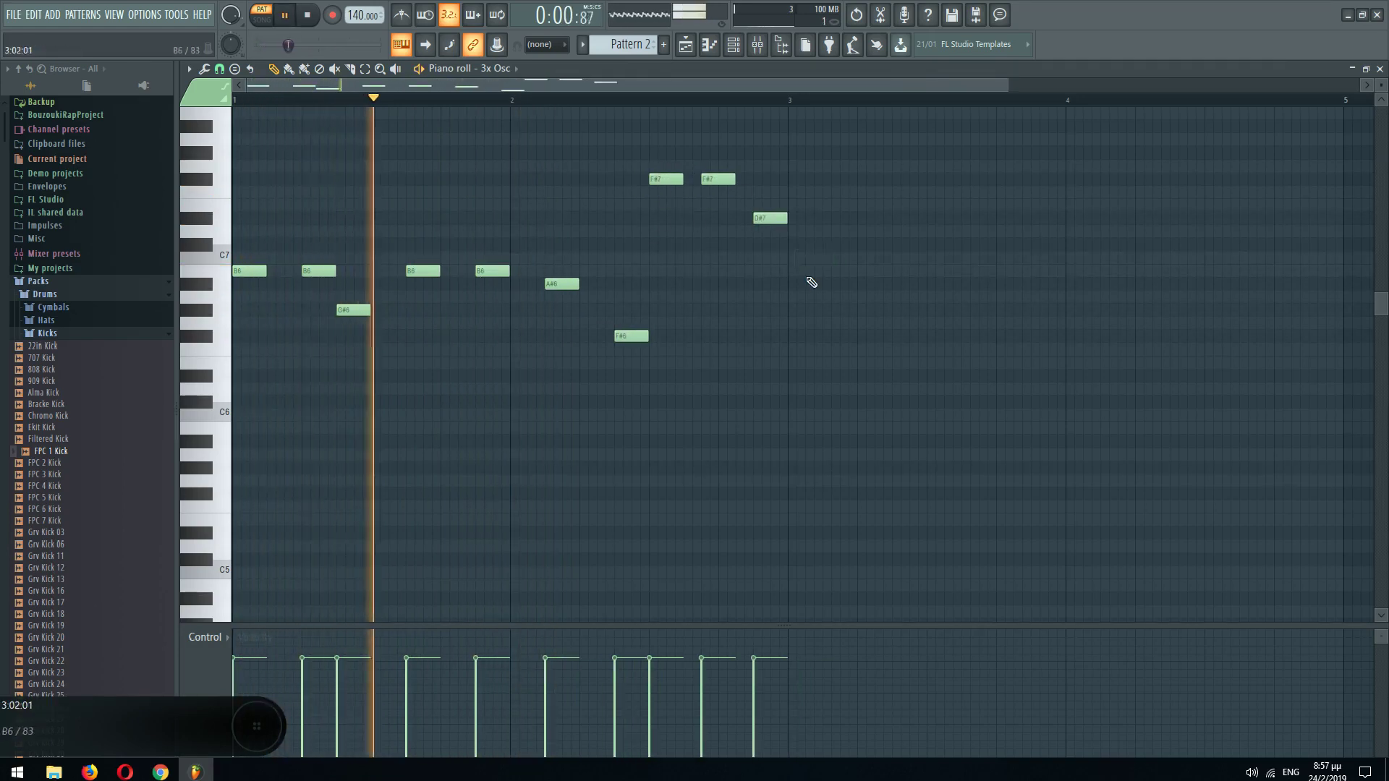
pyautogui.hotkey('ctrl', 'a')
pyautogui.moveTo(875, 301); pyautogui.dragTo(370, 334)
pyautogui.hotkey('ctrl', 'b')
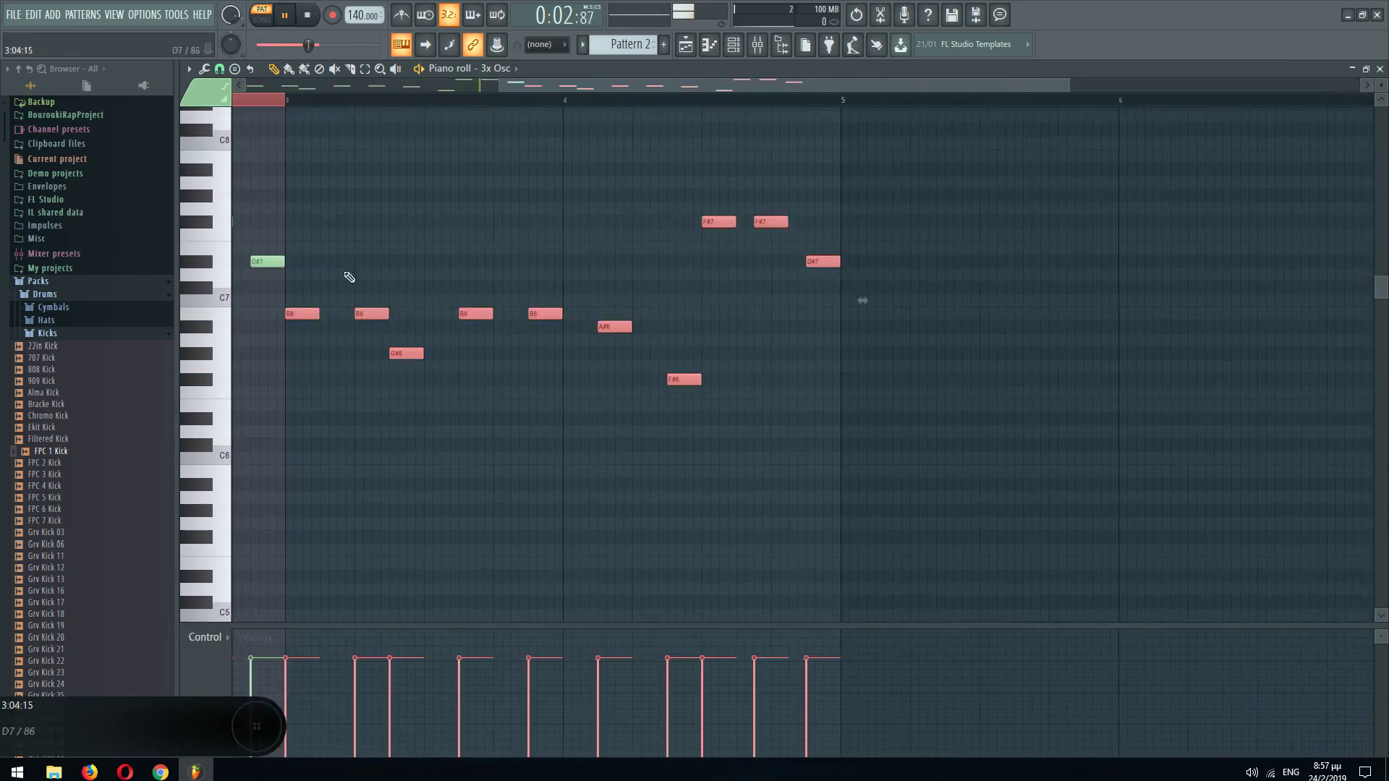
# - Play the melody from bar 3 and lower the two F#7 notes in bar 4 to E7
pyautogui.click(287, 103)
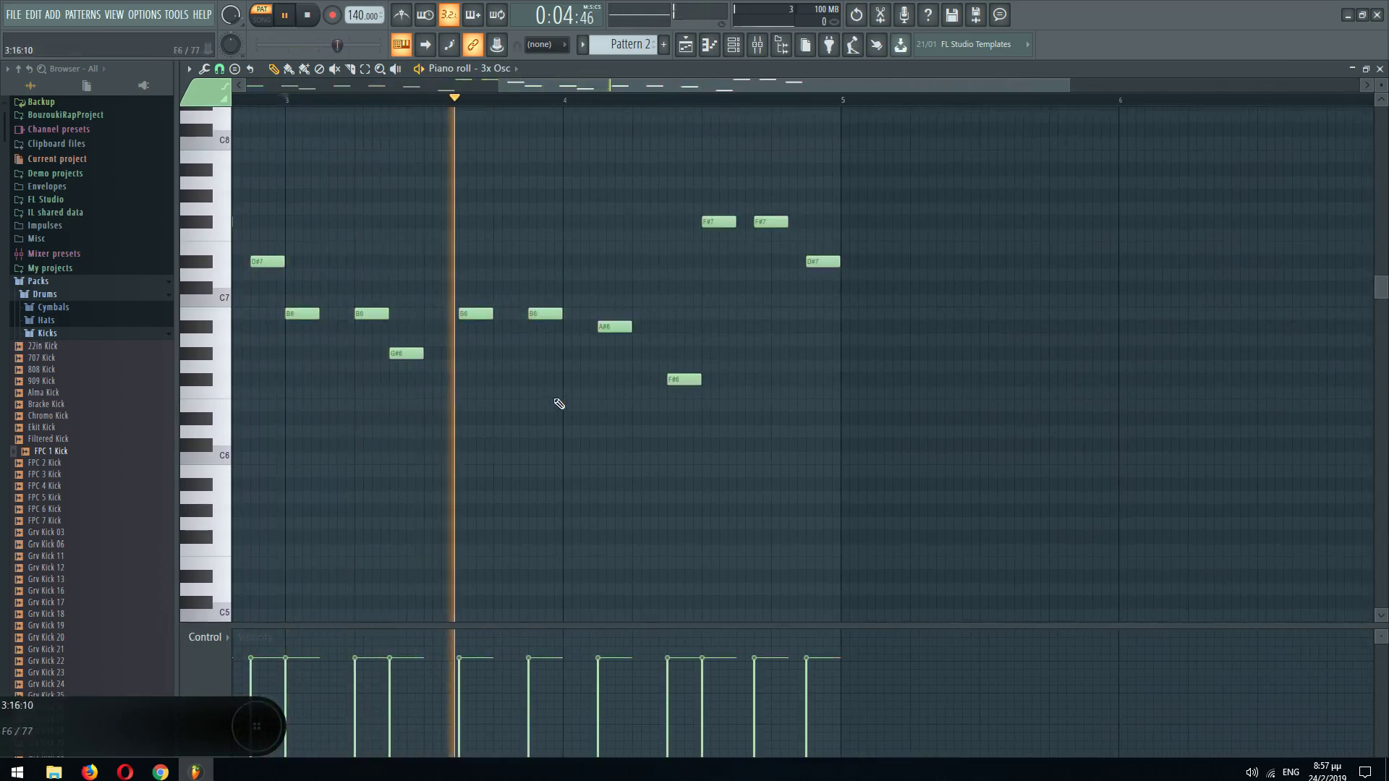
pyautogui.press('space')
pyautogui.moveTo(720, 222); pyautogui.dragTo(757, 248)
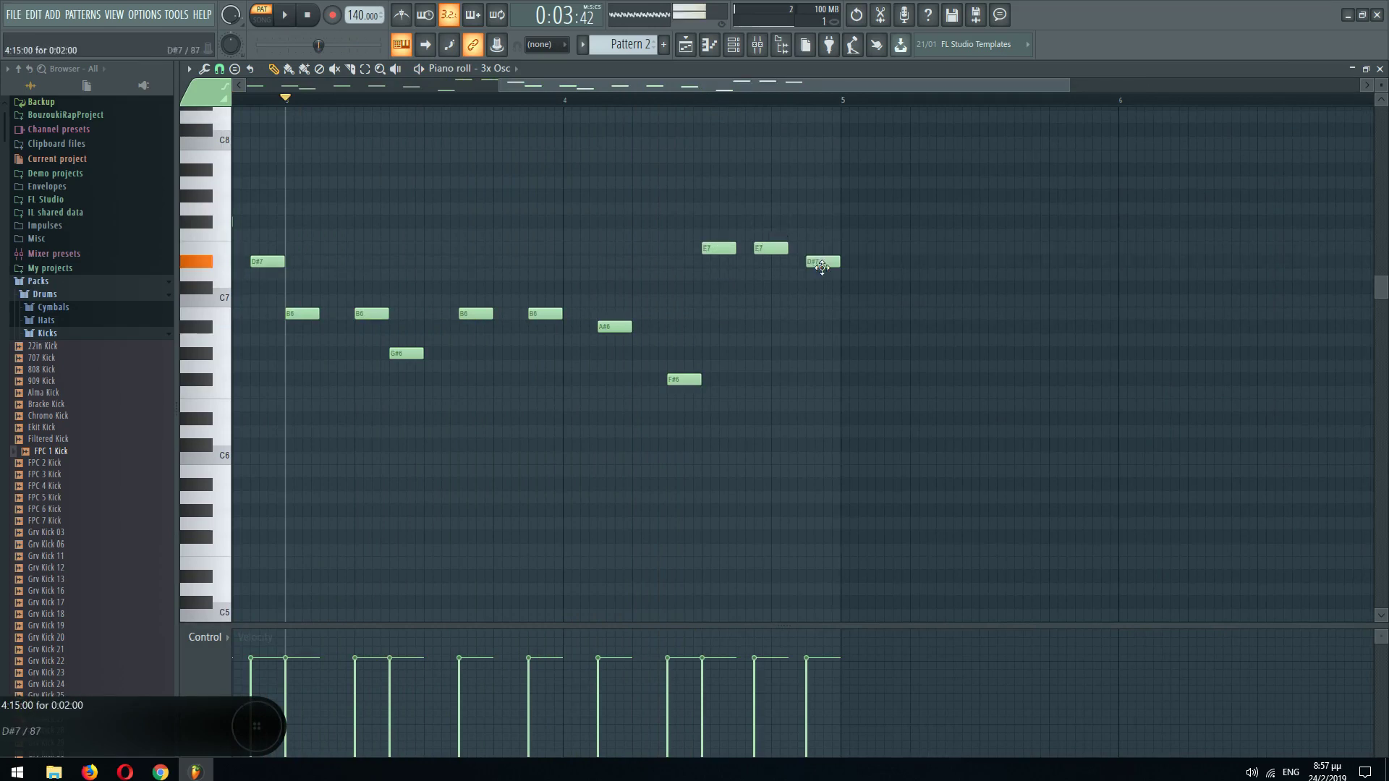
# - Place a Pattern 2 clip on playlist Track 2 starting at bar 1
pyautogui.press('F5')
pyautogui.moveTo(424, 175); pyautogui.dragTo(462, 173)
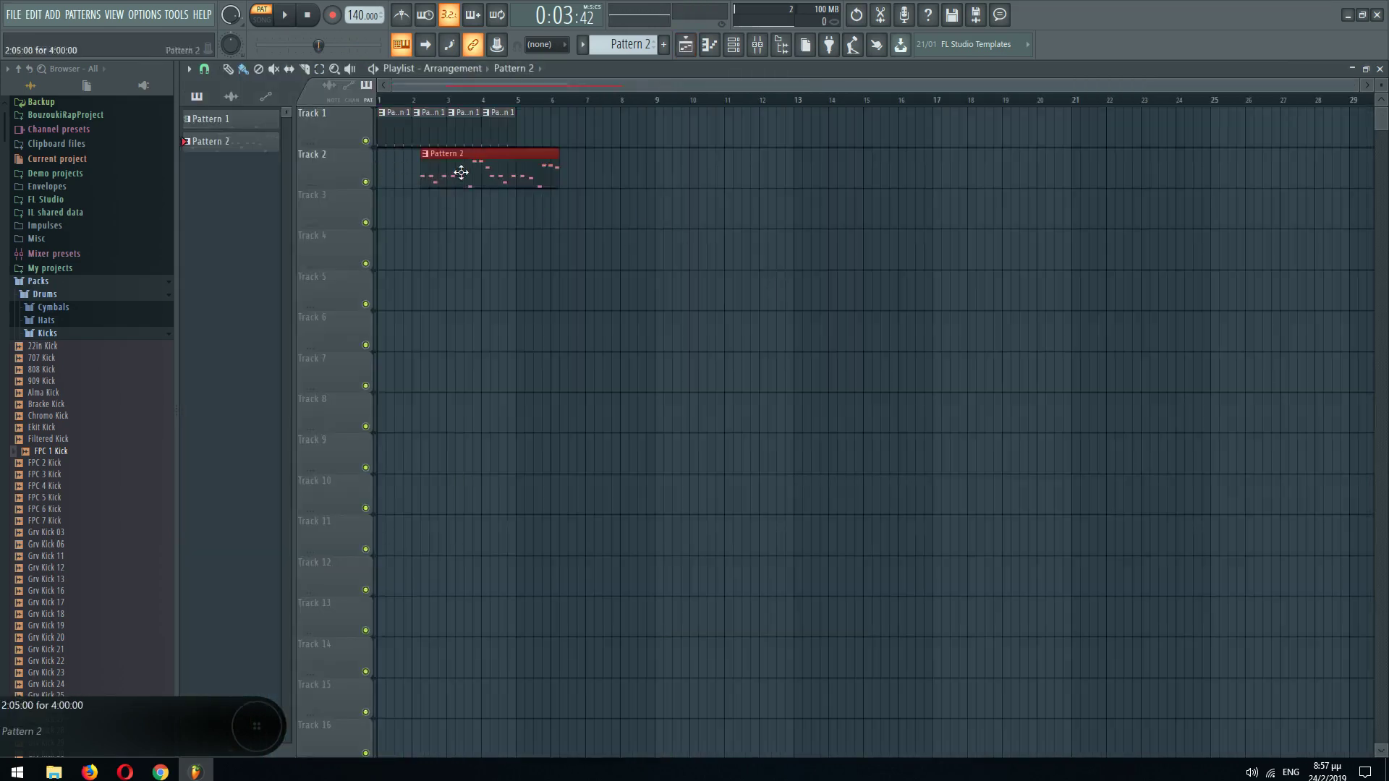
pyautogui.moveTo(462, 174); pyautogui.dragTo(366, 171)
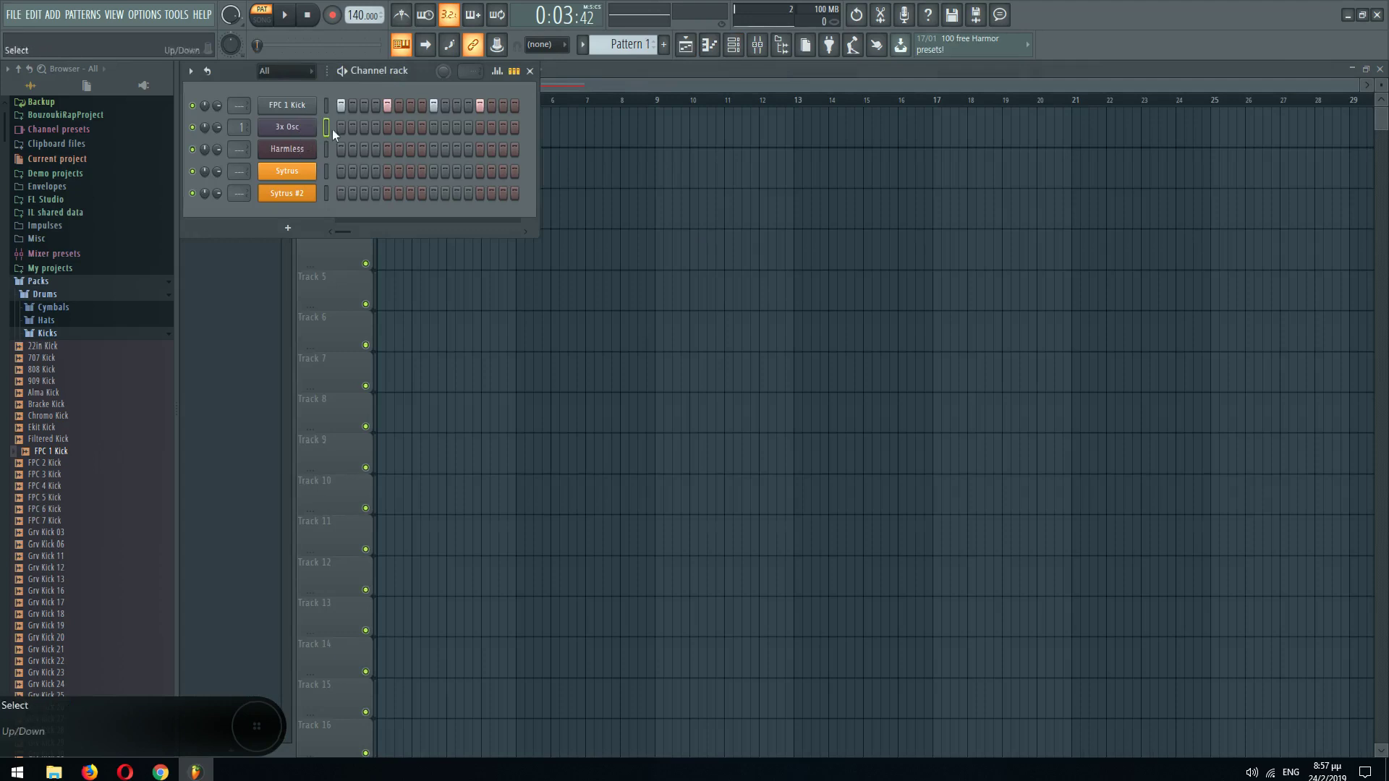
# - Set oscillator 1 of the Pattern 2 3x Osc channel to a sawtooth wave and play the pattern
pyautogui.moveTo(628, 45); pyautogui.dragTo(627, 38)
pyautogui.click(295, 133)
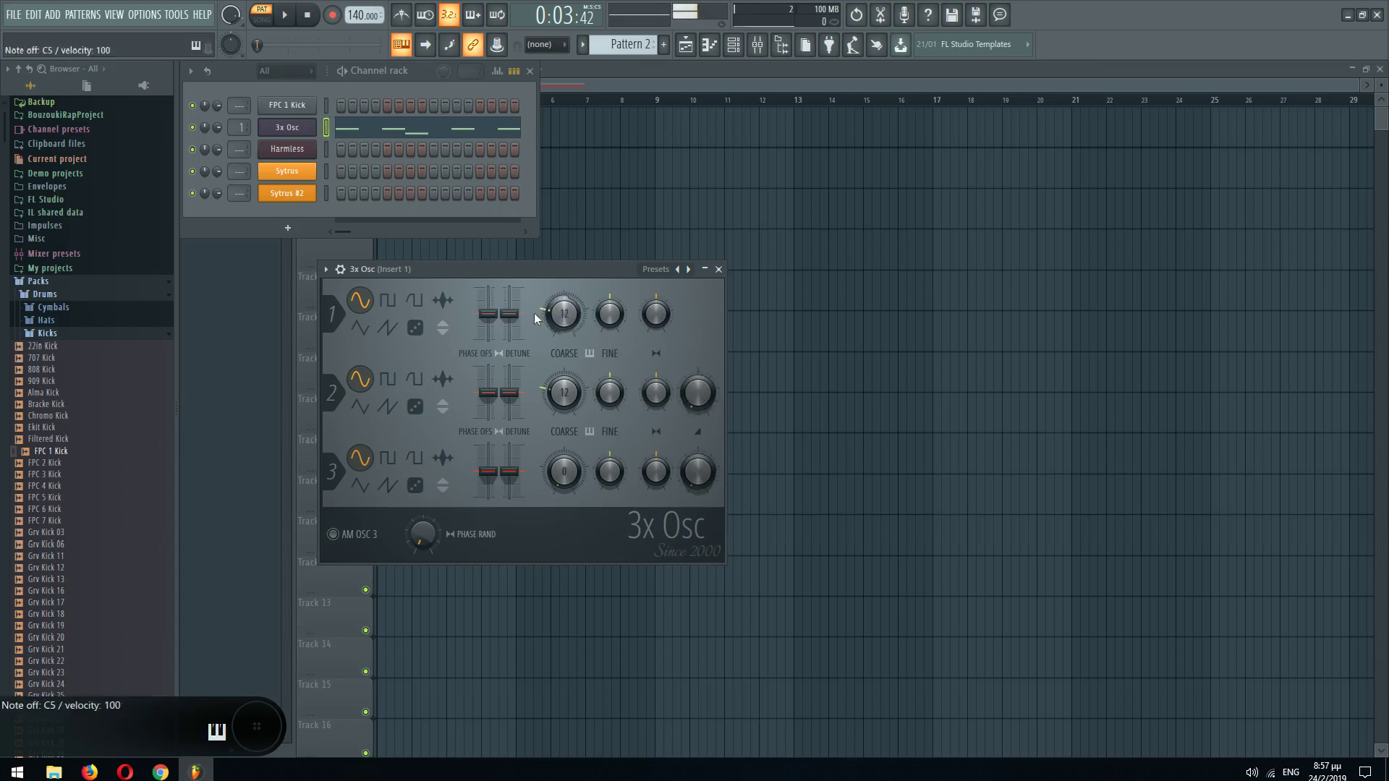
pyautogui.click(387, 329)
pyautogui.press('space')
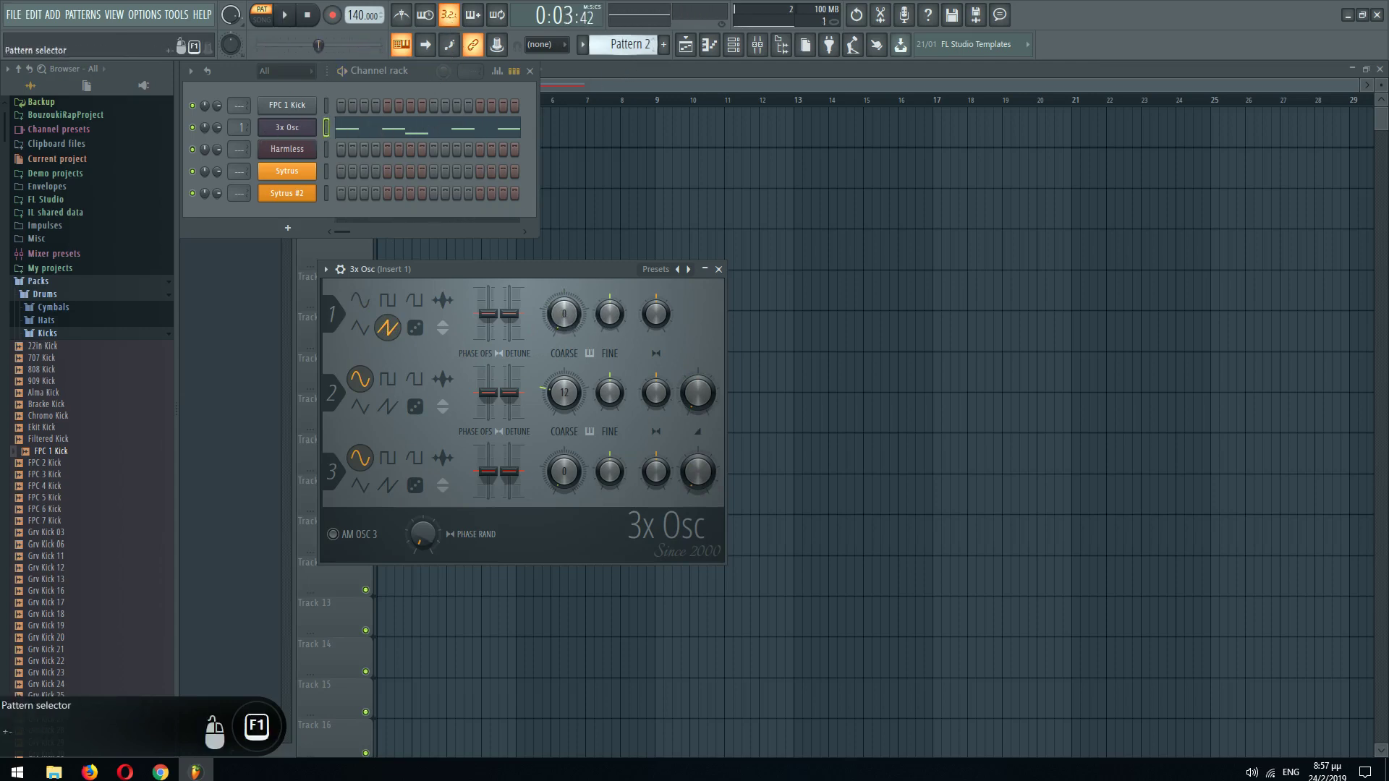
# - In Pattern 3, open the Harmless piano roll and enter four off-beat E5 notes in bar 1
pyautogui.click(301, 153)
pyautogui.click(302, 154)
pyautogui.click(302, 153)
pyautogui.rightClick(302, 153)
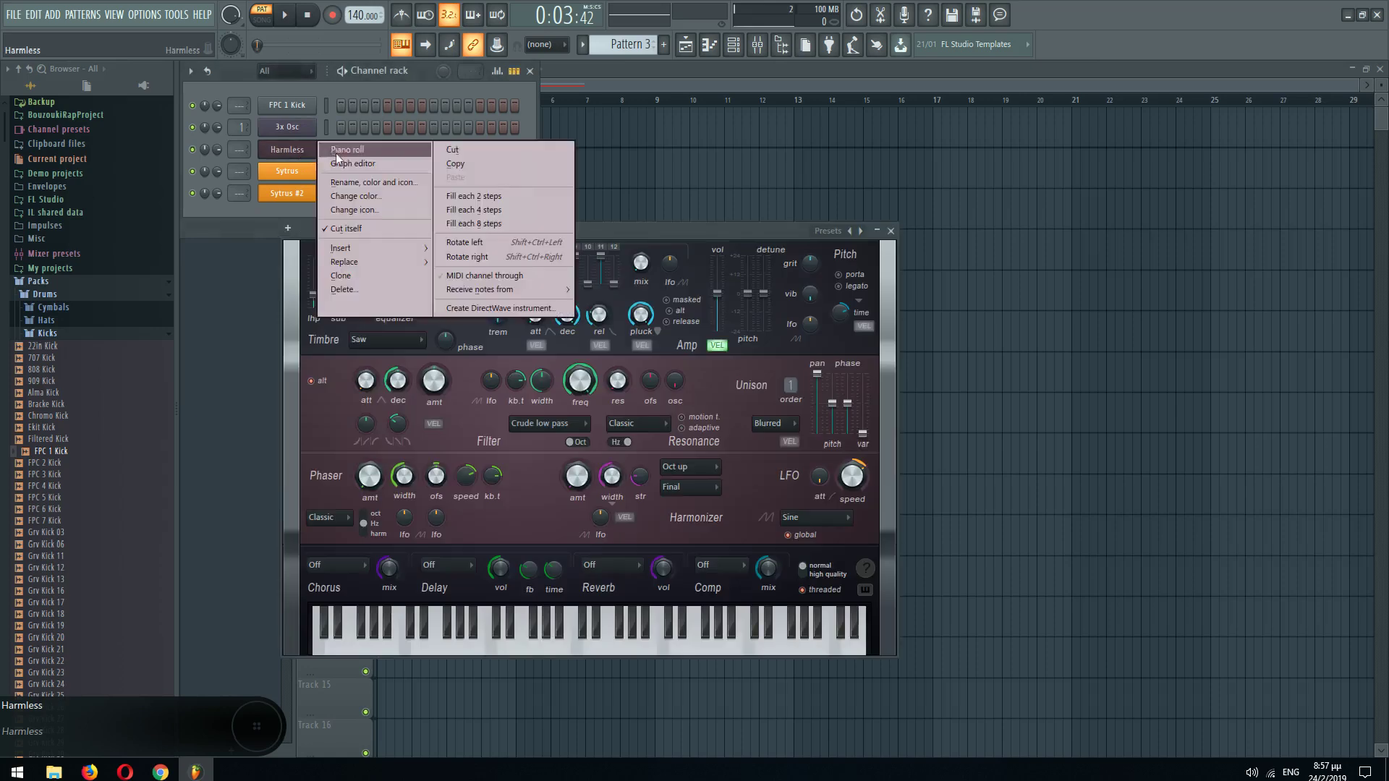
pyautogui.click(336, 150)
pyautogui.moveTo(402, 374); pyautogui.dragTo(694, 360)
pyautogui.moveTo(279, 248); pyautogui.dragTo(266, 496)
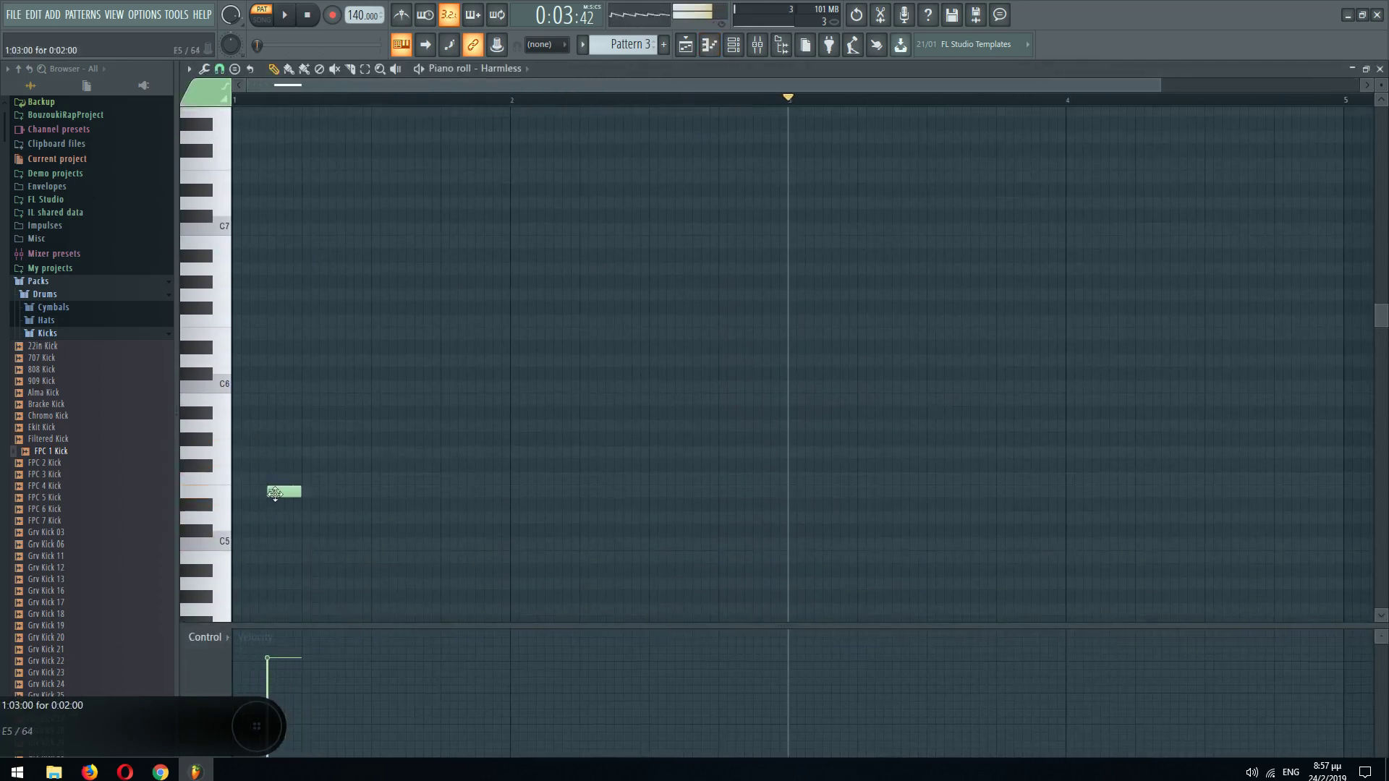
pyautogui.click(335, 493)
pyautogui.click(486, 494)
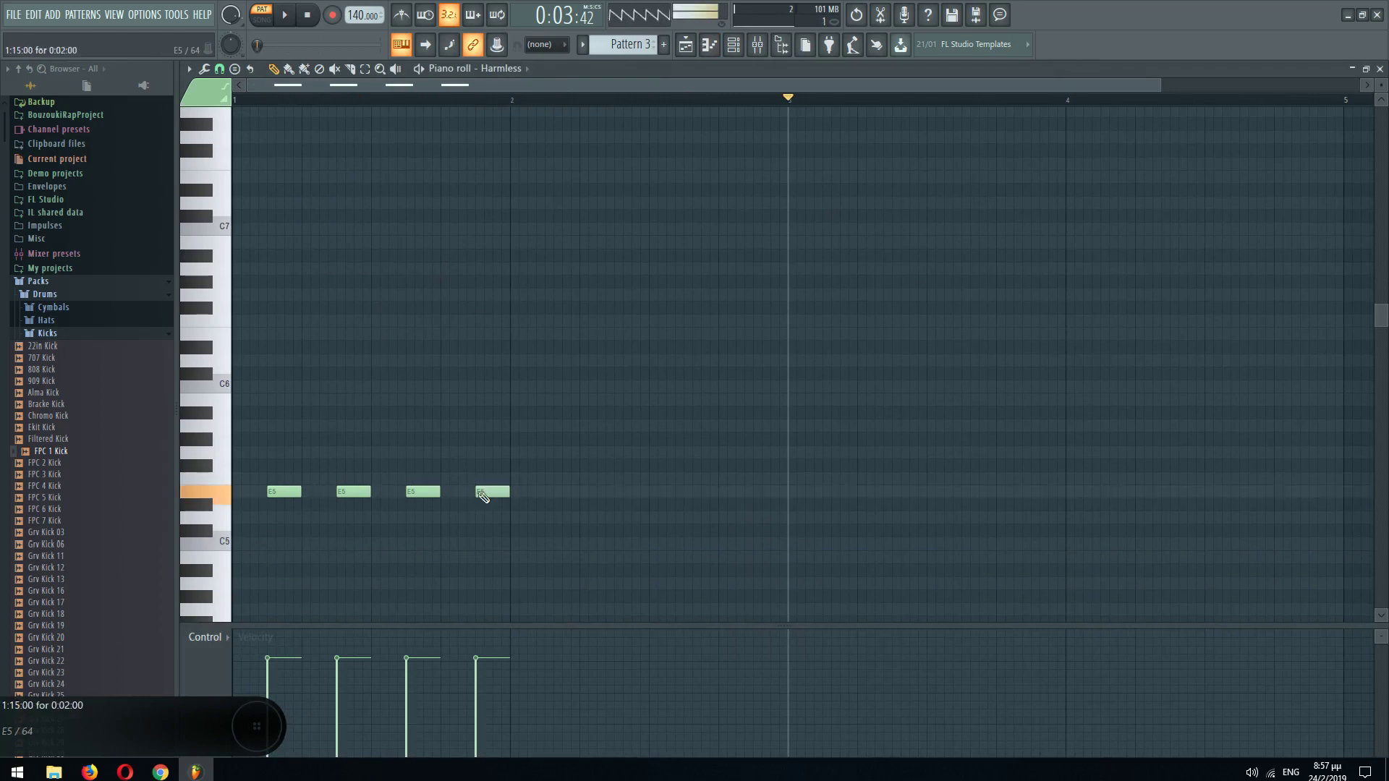
# - Continue the Harmless line with four off-beat notes per bar: D#5 in bar 2, G#5 in bar 3 and F#5 in bar 4
pyautogui.click(555, 504)
pyautogui.click(624, 504)
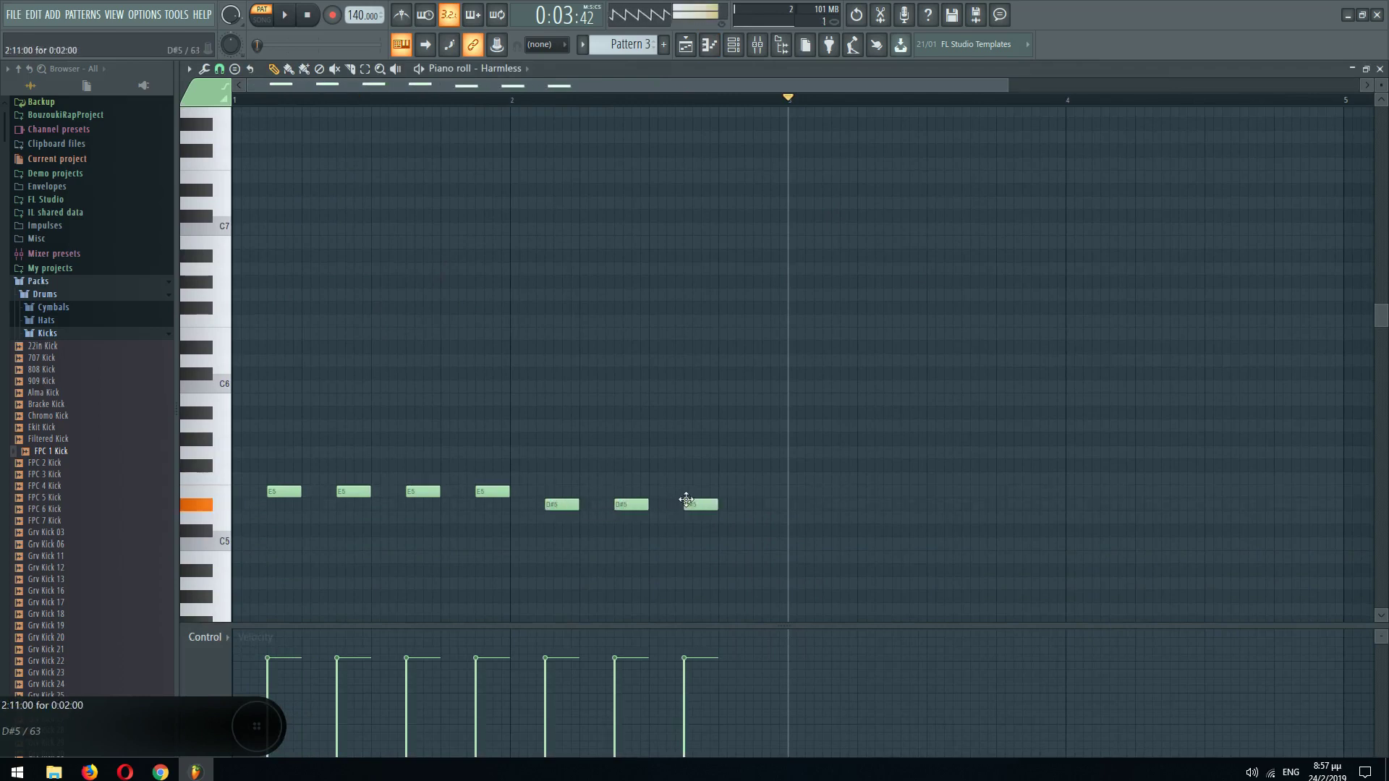
pyautogui.click(752, 505)
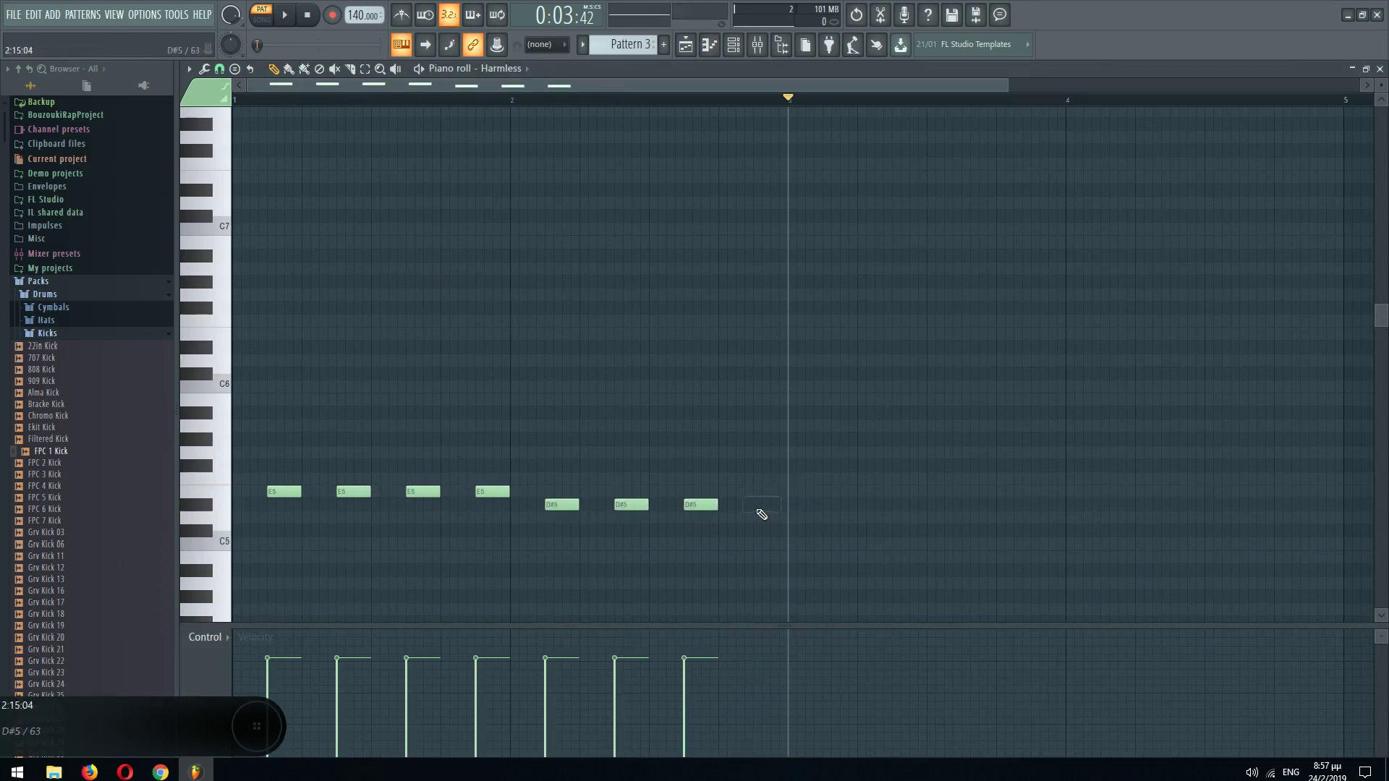
pyautogui.click(824, 439)
pyautogui.click(883, 439)
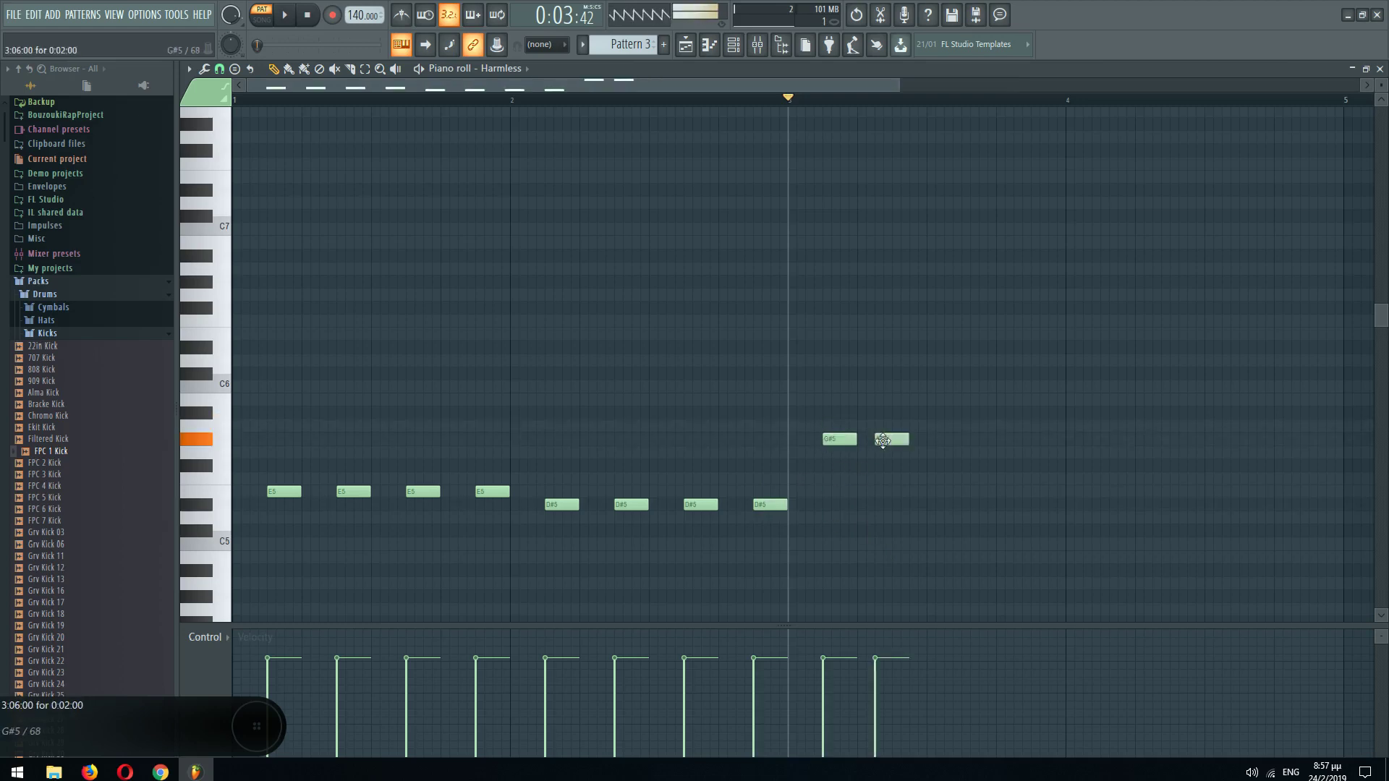
pyautogui.click(1042, 437)
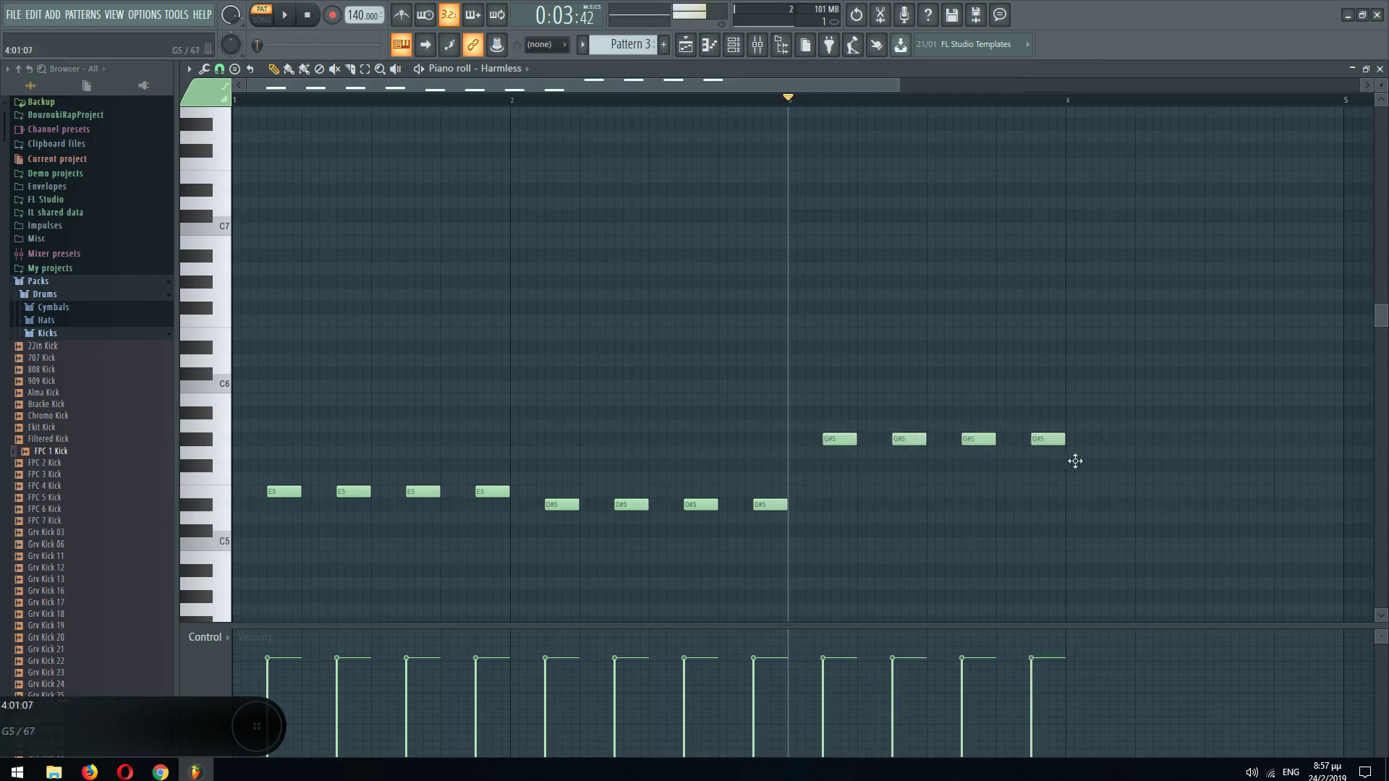
pyautogui.click(1102, 465)
pyautogui.click(1170, 464)
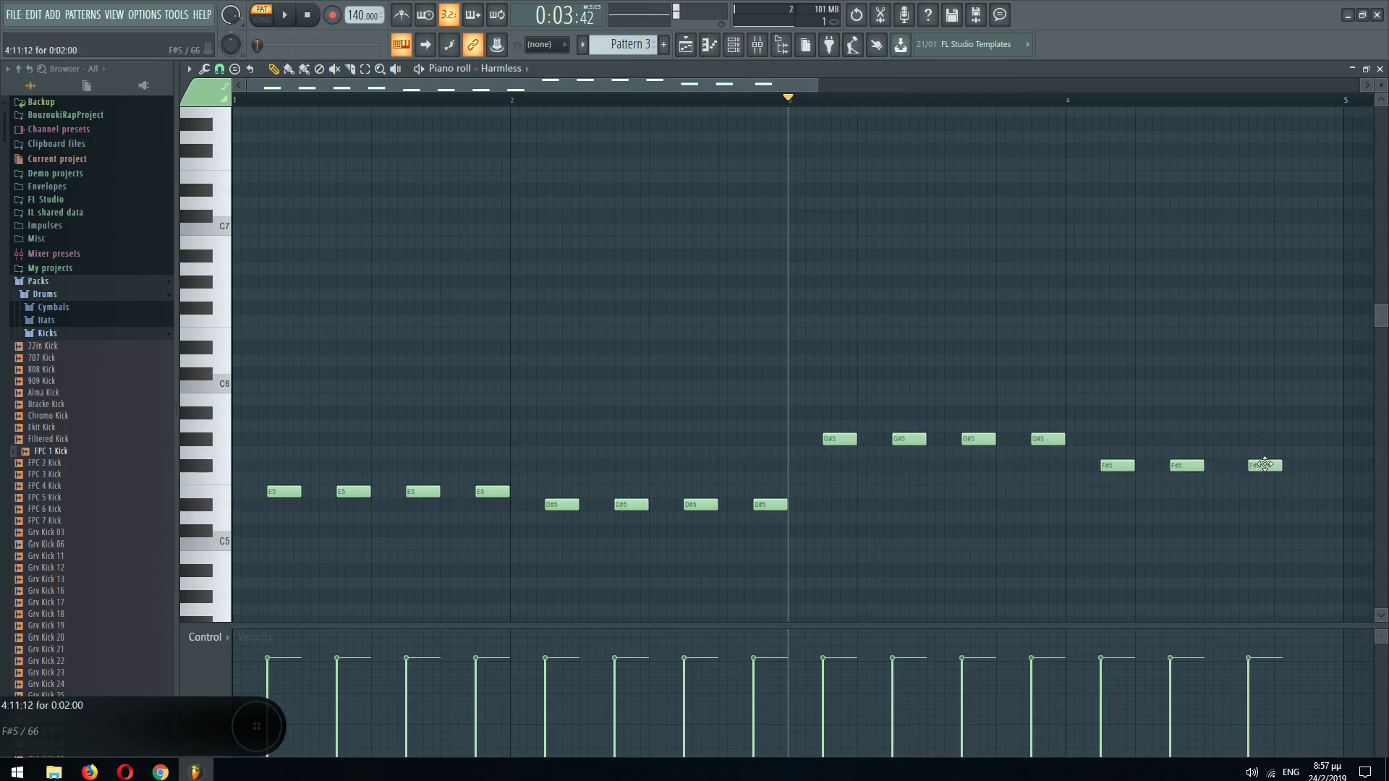
# - Place a Pattern 3 clip on playlist Track 3 starting at bar 1
pyautogui.press('F5')
pyautogui.click(444, 223)
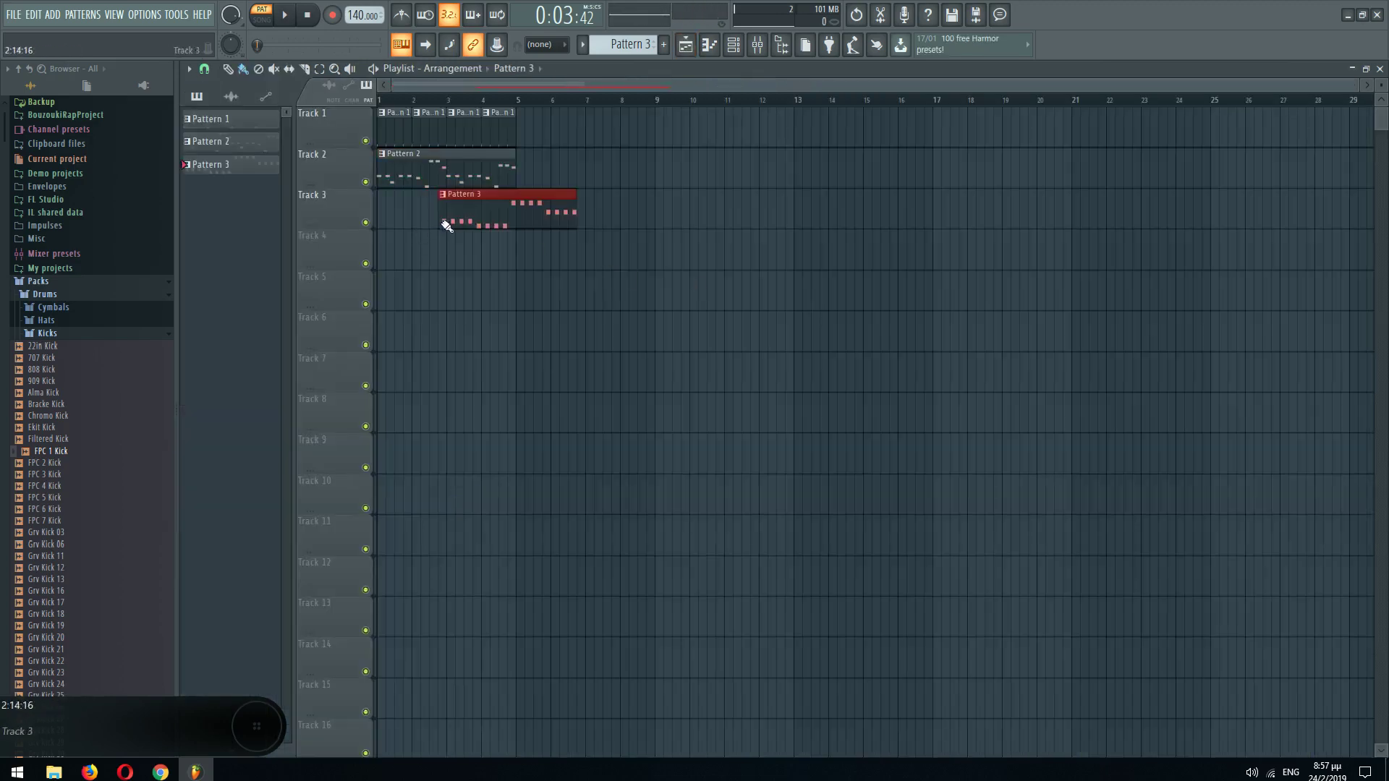
pyautogui.moveTo(482, 217); pyautogui.dragTo(427, 211)
# - Reopen the Pattern 3 Harmless notes and transpose them down one octave overall so the line starts on E4, playing the pattern to check
pyautogui.doubleClick(432, 212)
pyautogui.moveTo(781, 256)
pyautogui.mouseDown()
pyautogui.moveTo(979, 236)
pyautogui.moveTo(1043, 153)
pyautogui.mouseUp()
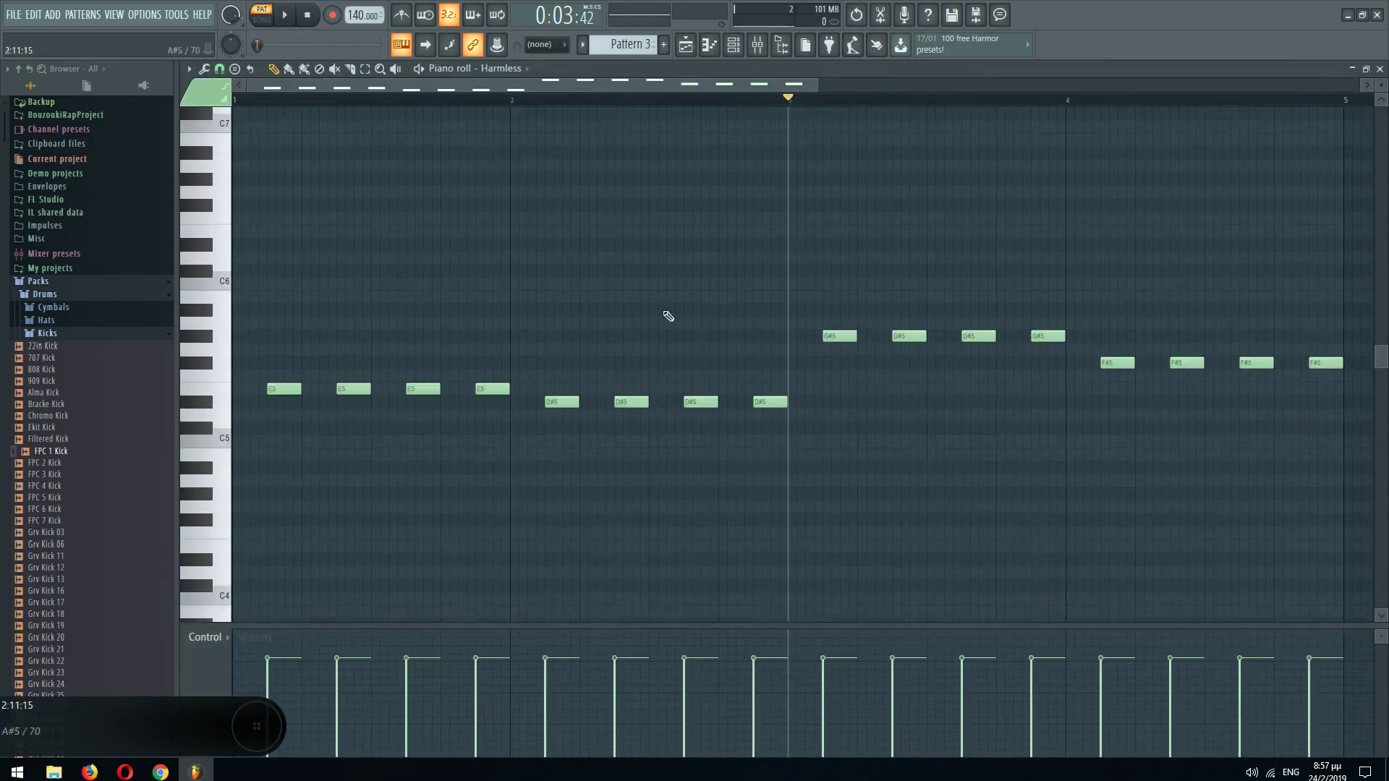
pyautogui.moveTo(669, 351); pyautogui.dragTo(689, 110)
pyautogui.hotkey('ctrl', 'Down')
pyautogui.hotkey('ctrl', 'Down')
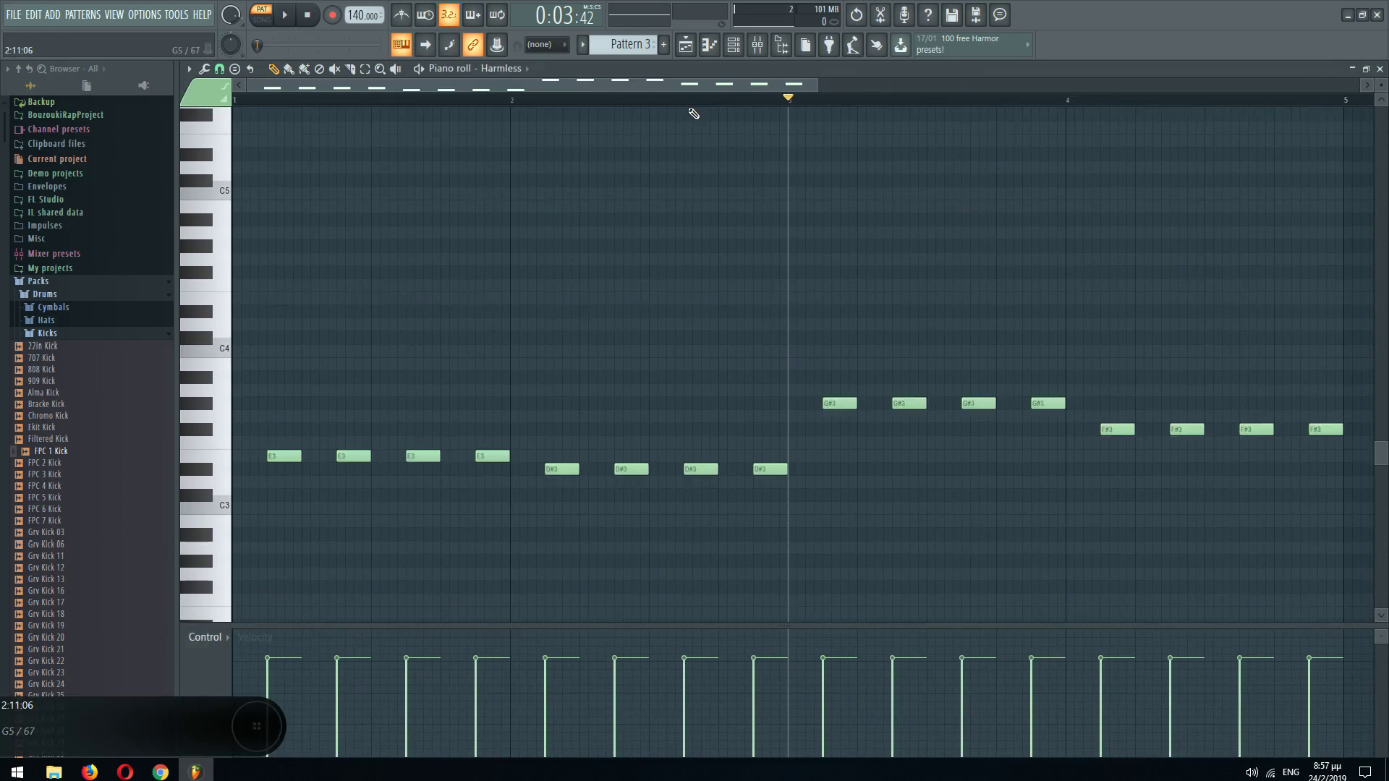
pyautogui.press('space')
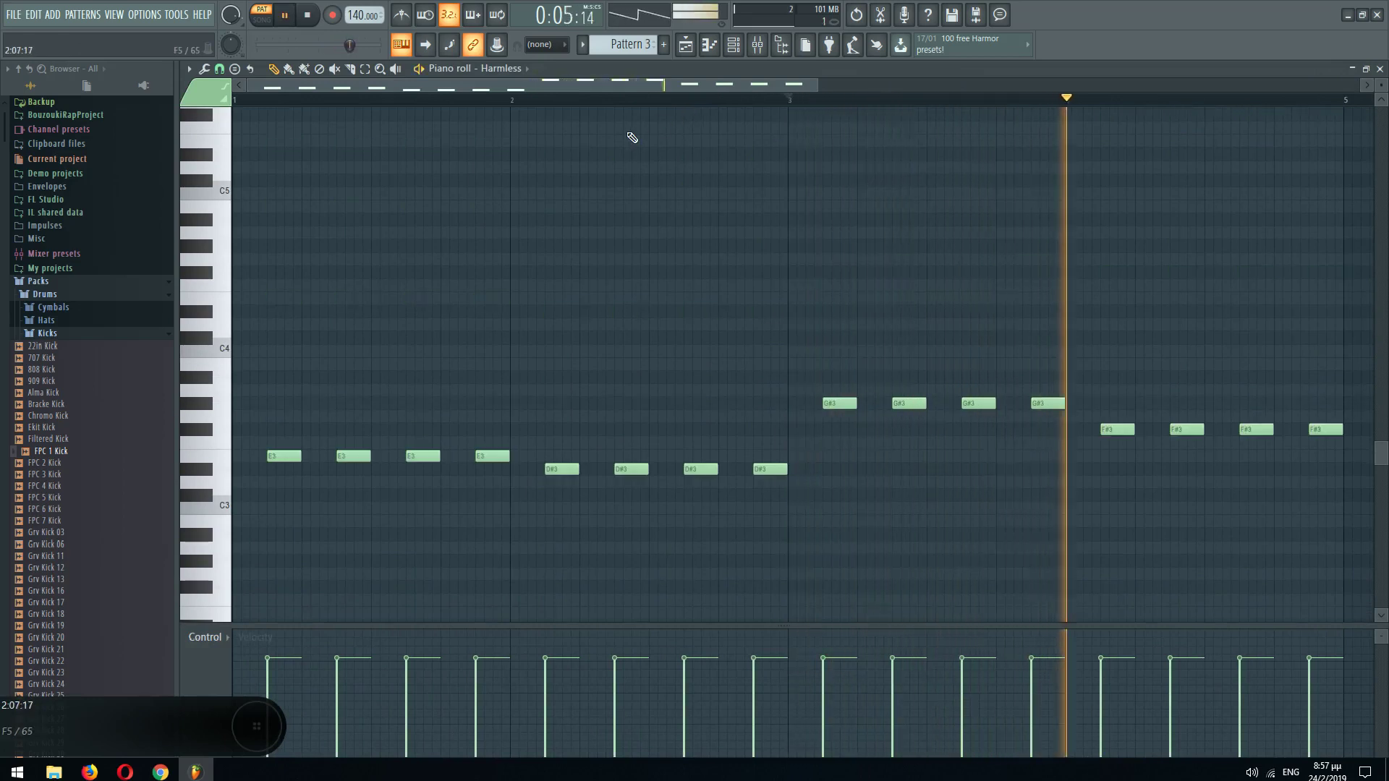
pyautogui.hotkey('ctrl', 'Up')
# - Load the Heavy Moog FG preset on the Harmless channel and listen to it with the pattern playing
pyautogui.press('F6')
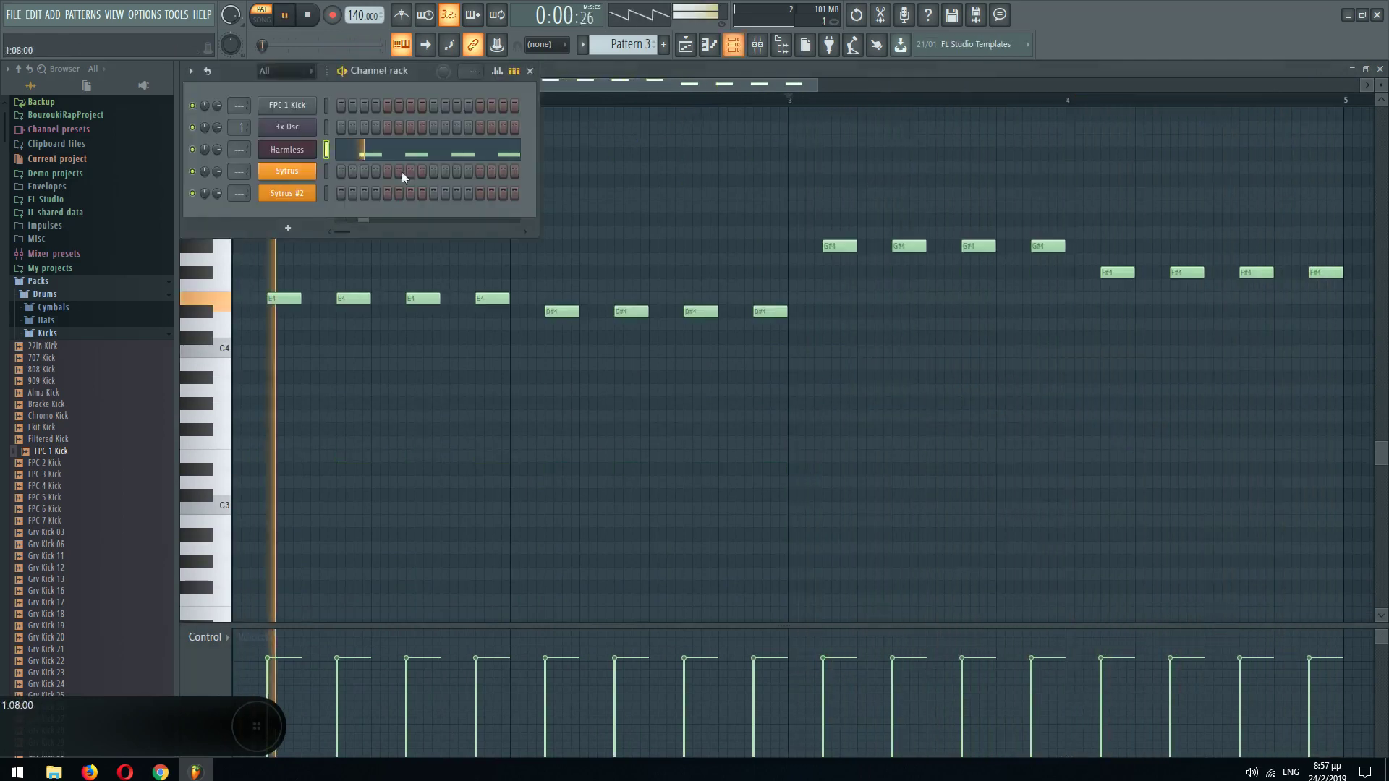
pyautogui.click(289, 149)
pyautogui.click(288, 230)
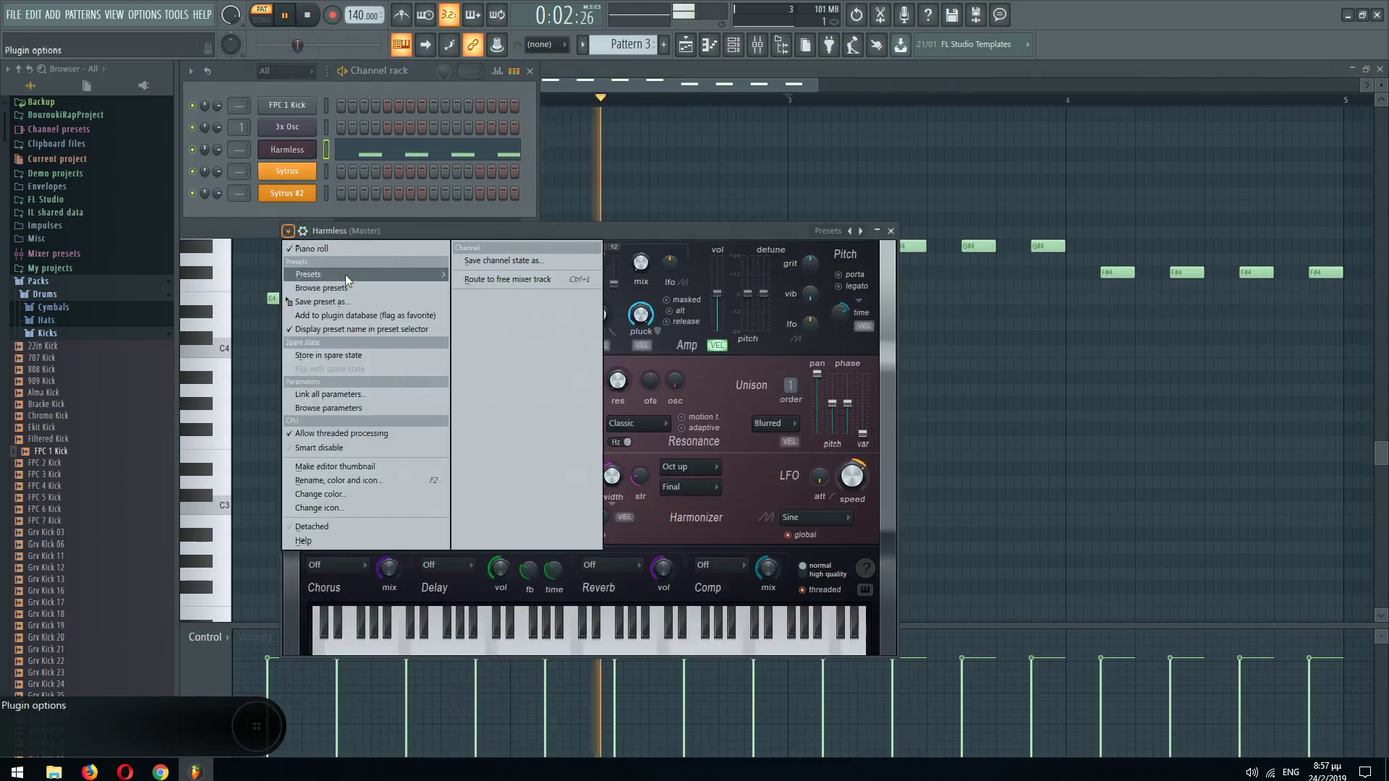
pyautogui.moveTo(345, 274)
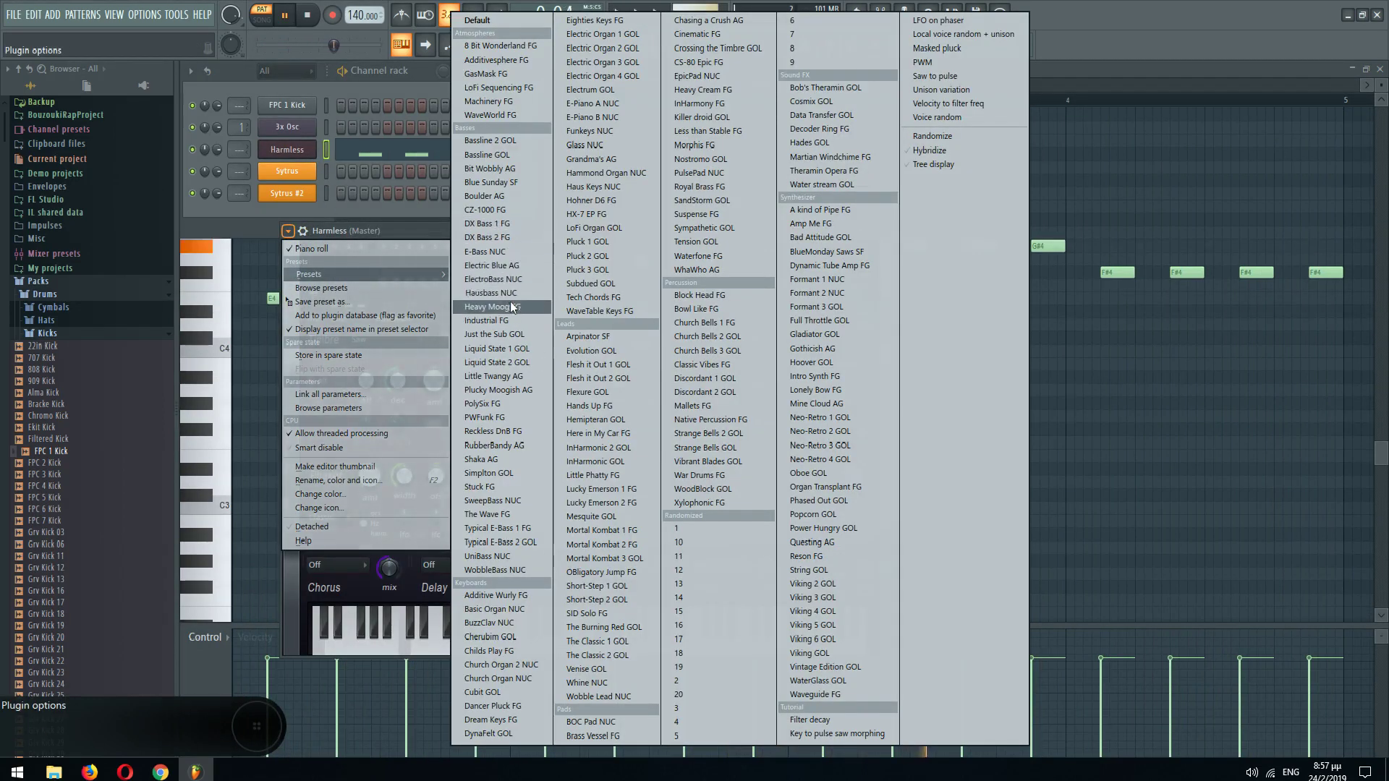
pyautogui.click(510, 306)
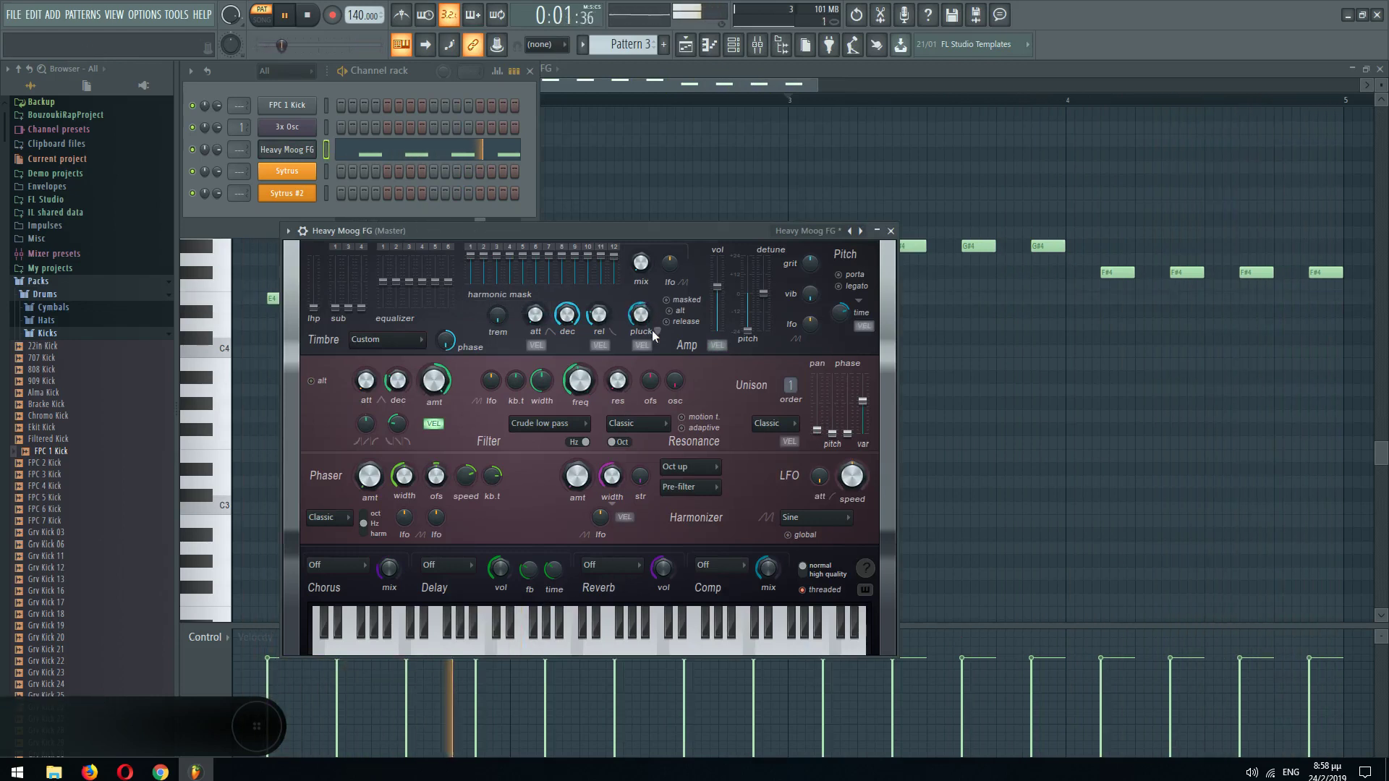
pyautogui.moveTo(580, 380); pyautogui.dragTo(640, 320)
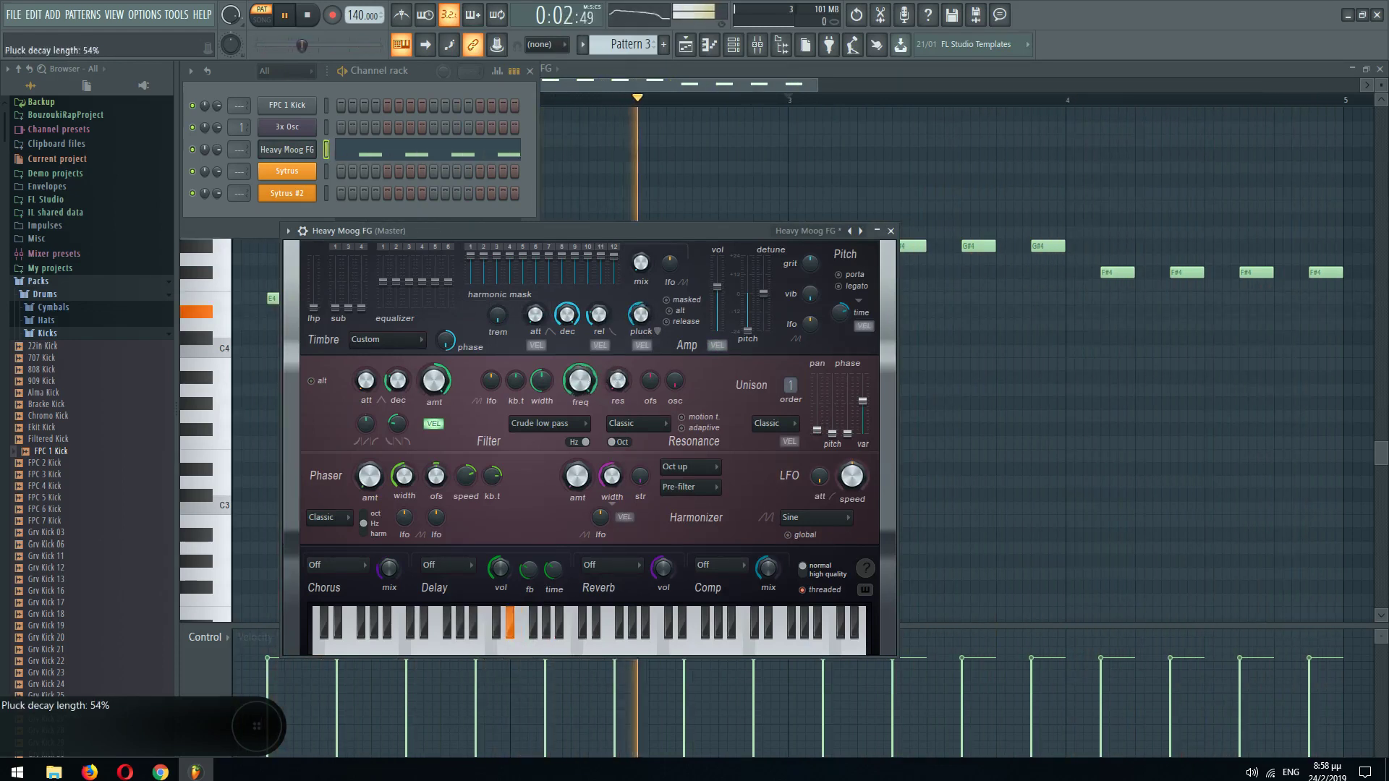
pyautogui.press('space')
# - Switch to the empty Pattern 4 and load the Acid preset on the first Sytrus channel
pyautogui.moveTo(630, 44); pyautogui.dragTo(630, 38)
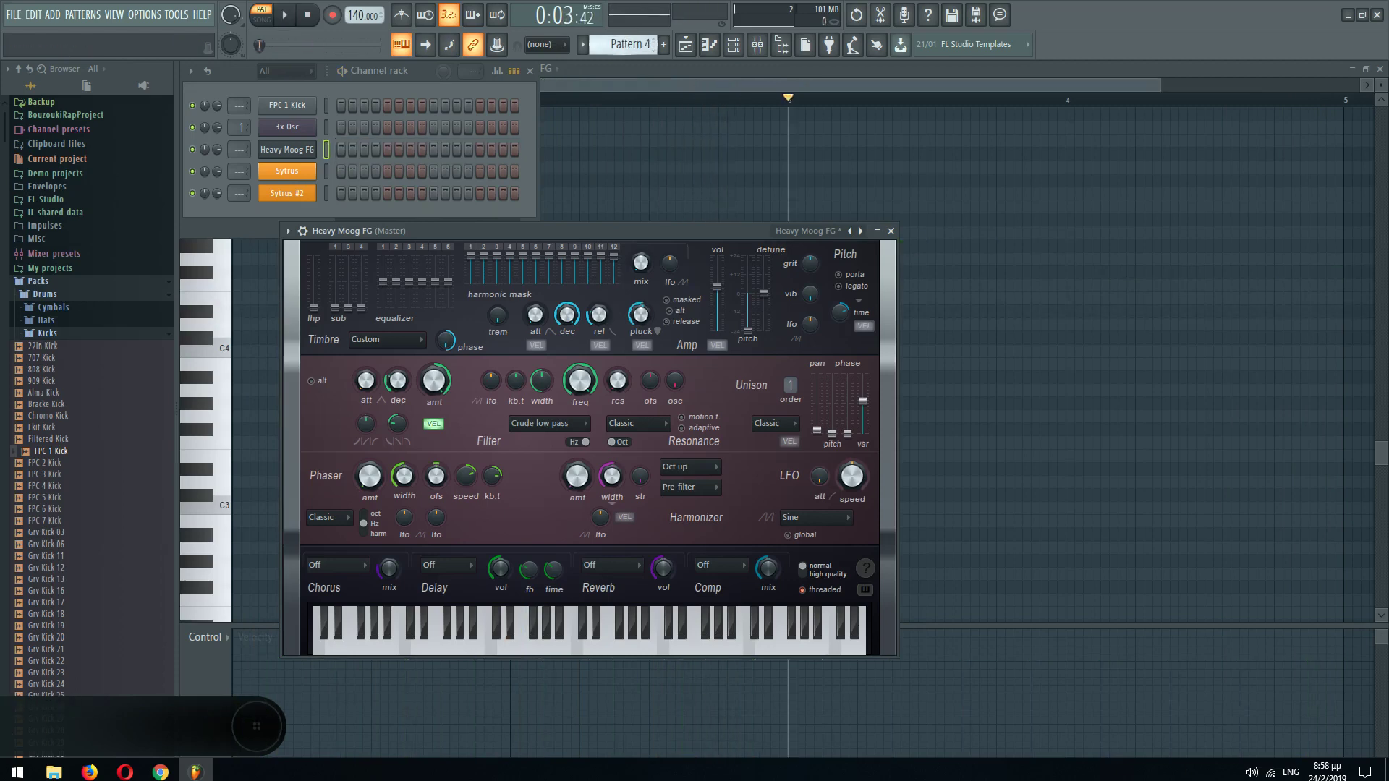
pyautogui.click(295, 173)
pyautogui.click(269, 194)
pyautogui.moveTo(311, 238)
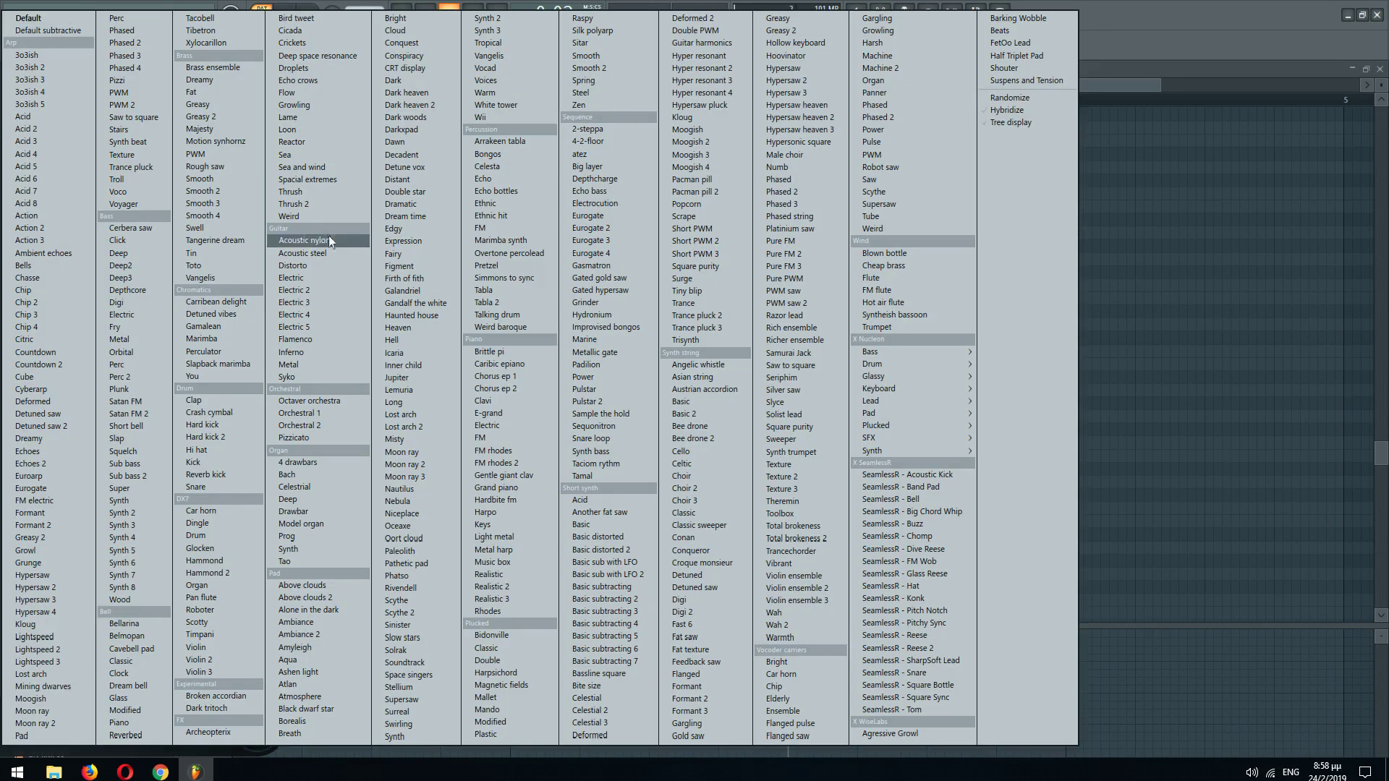
pyautogui.click(42, 116)
# - In the Acid piano roll, enter four E4 notes in the first half of bar 1, with the third only one step long
pyautogui.rightClick(309, 173)
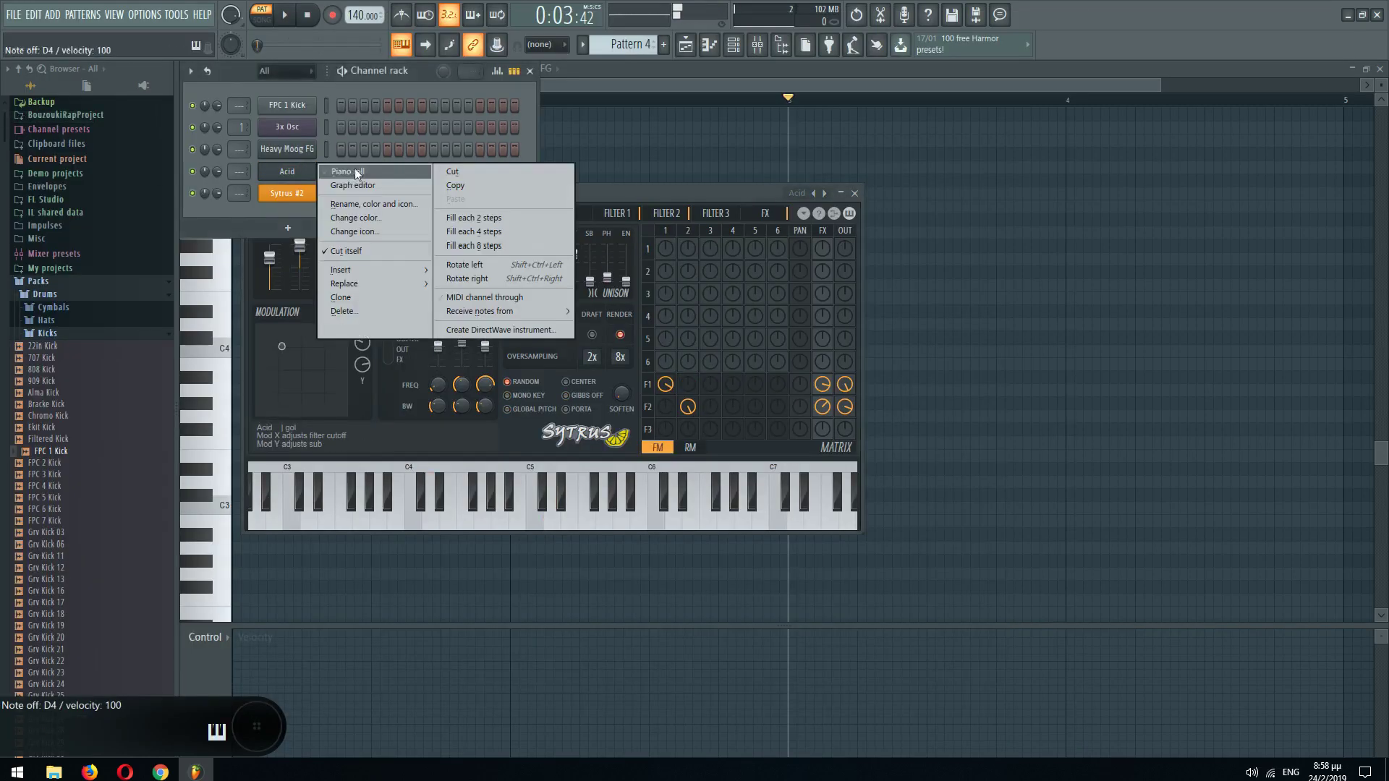
pyautogui.click(350, 171)
pyautogui.scroll(-1, 335, 299)
pyautogui.moveTo(289, 318); pyautogui.dragTo(139, 273)
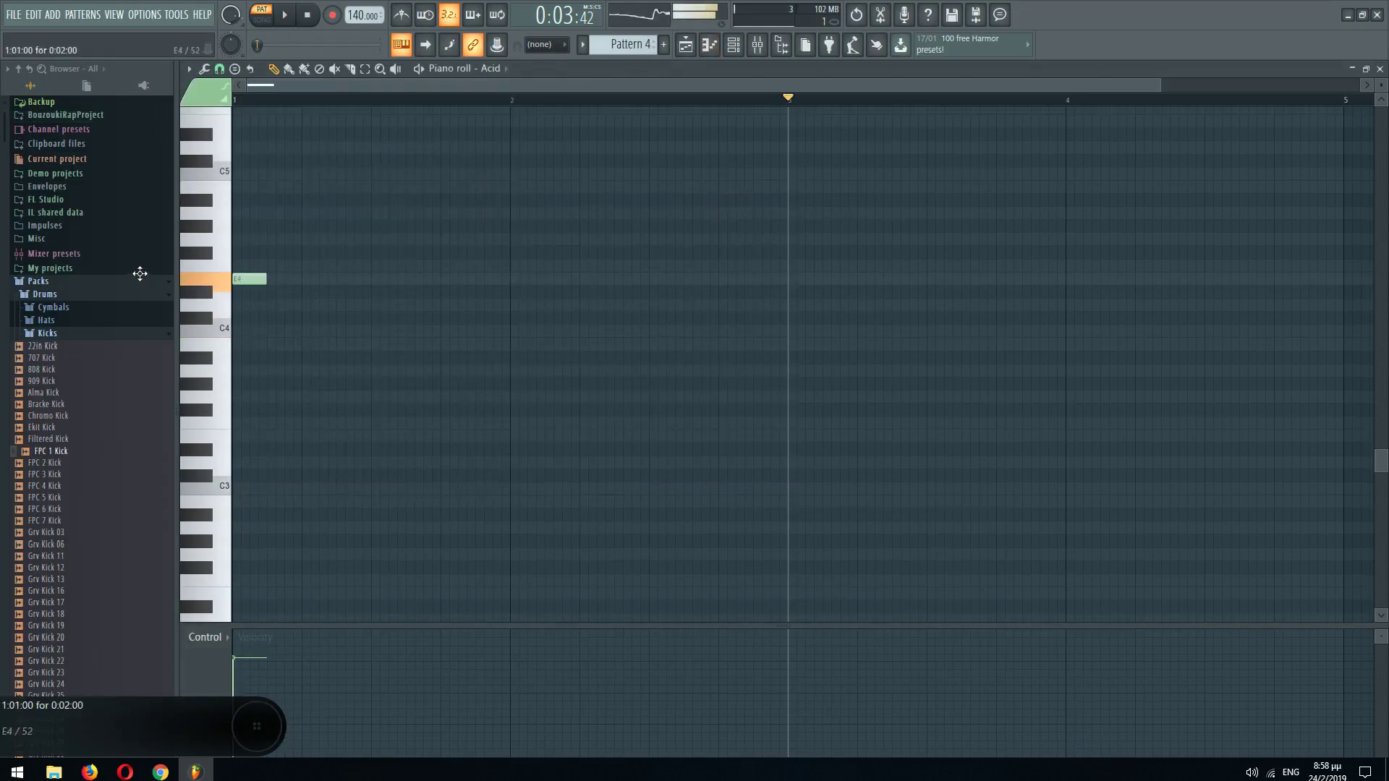
pyautogui.click(284, 280)
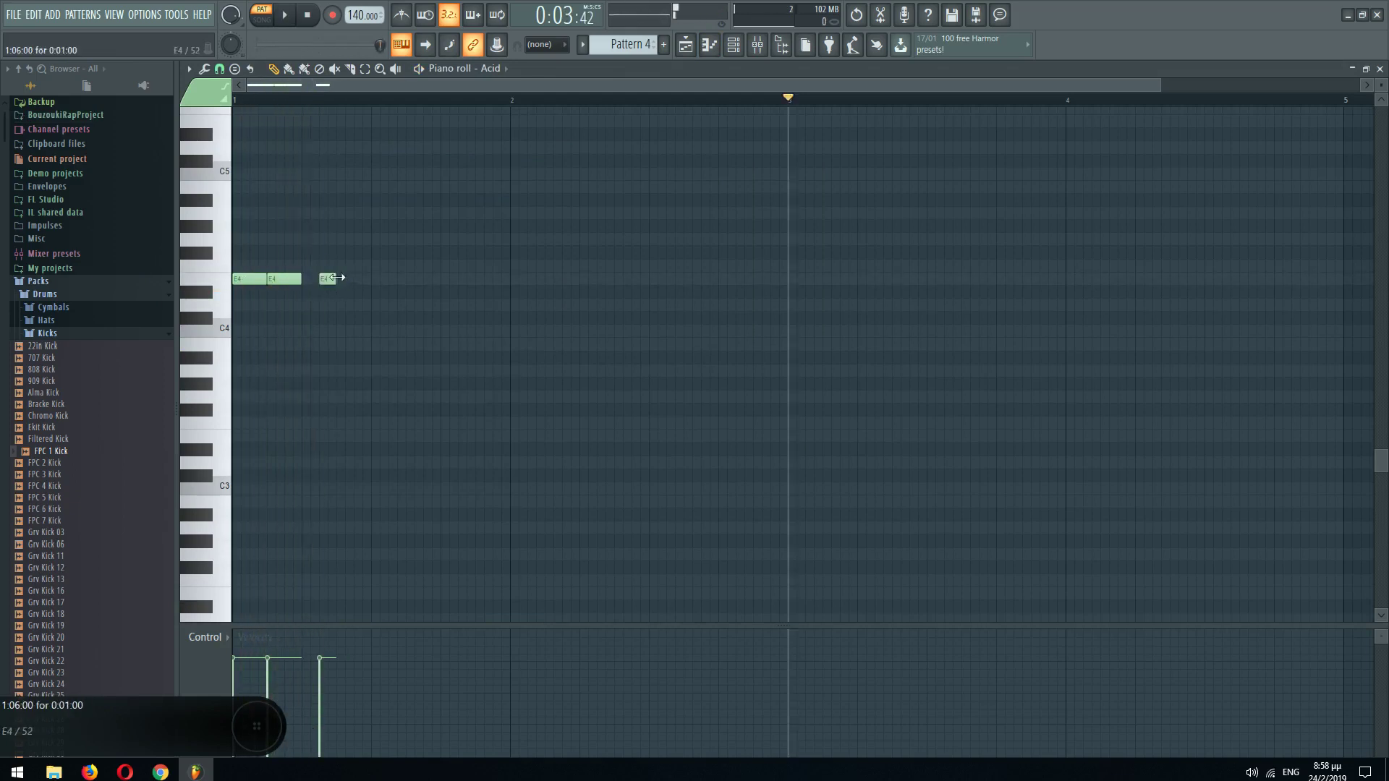
pyautogui.click(337, 278)
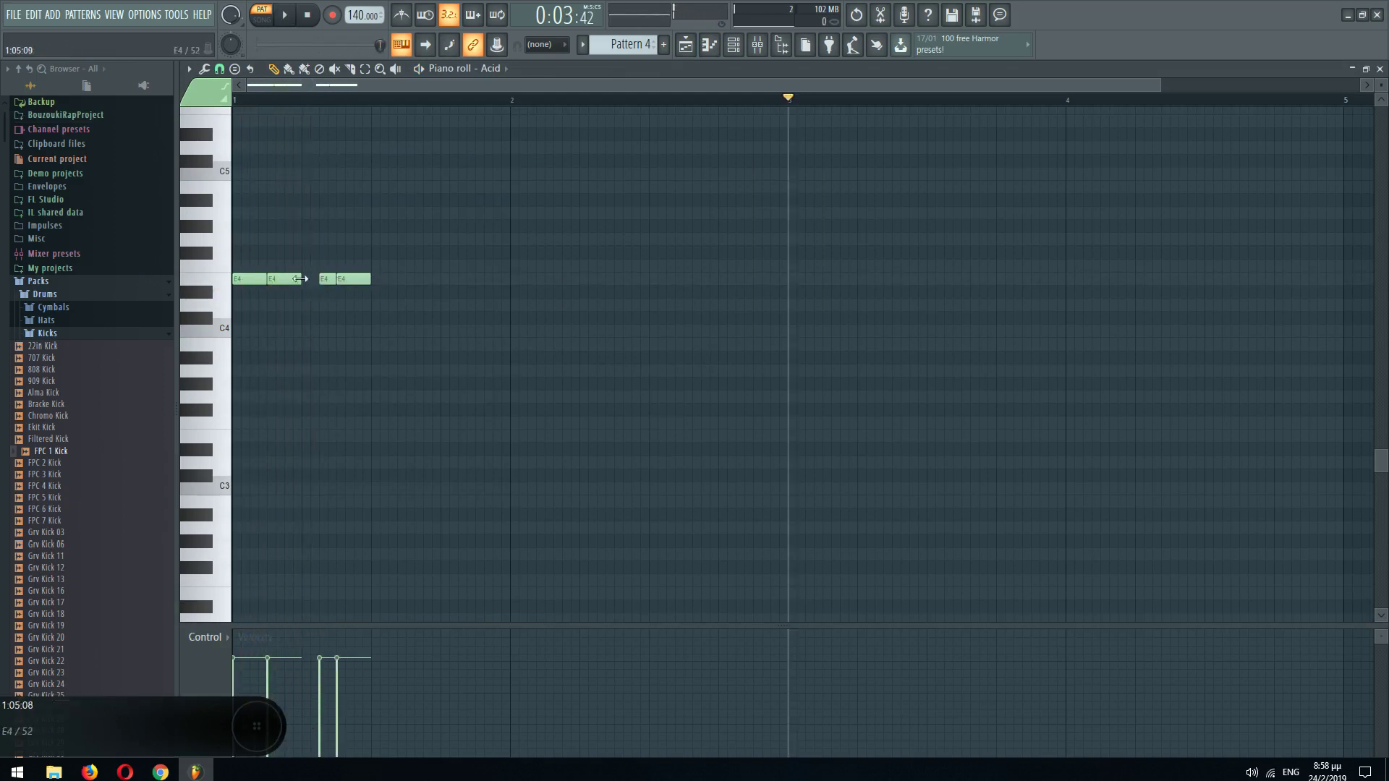
pyautogui.click(380, 280)
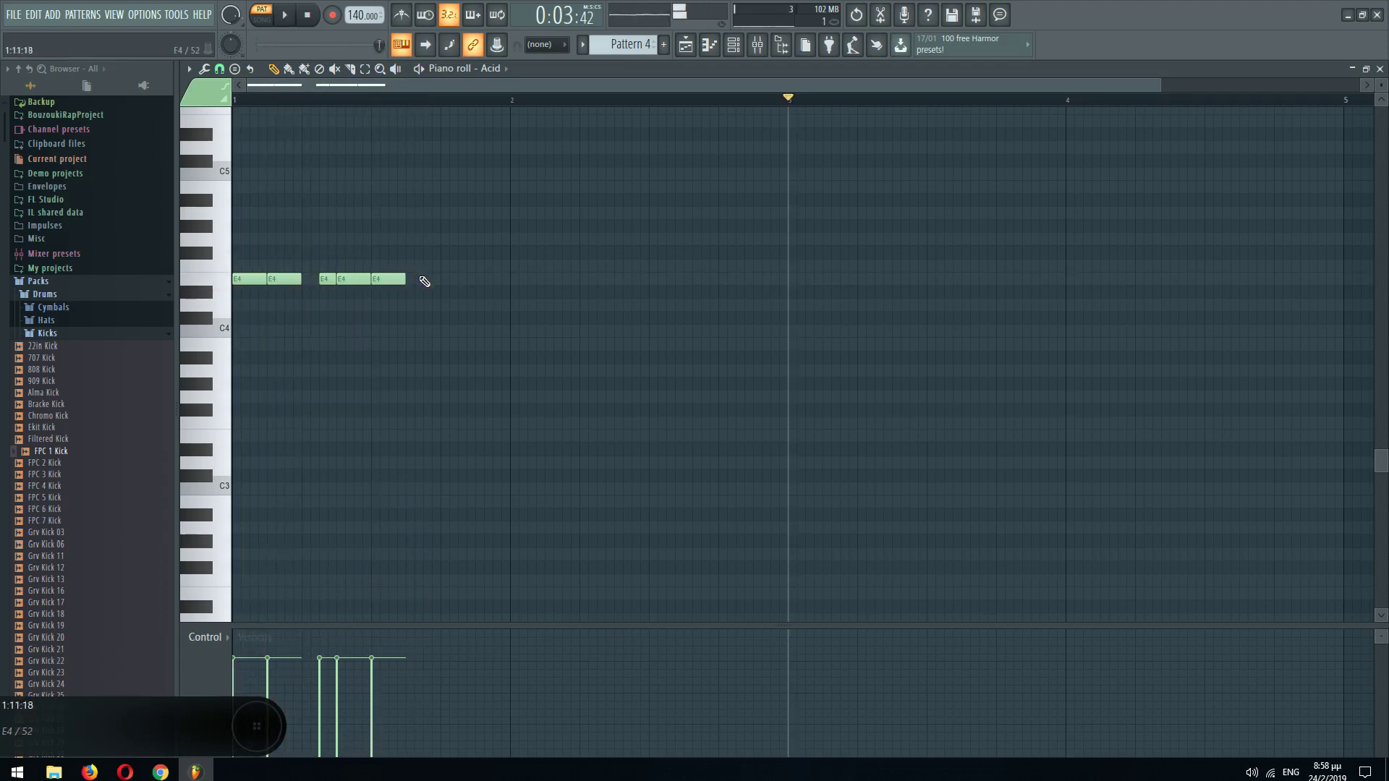
pyautogui.moveTo(401, 249); pyautogui.dragTo(237, 305)
pyautogui.click(250, 289)
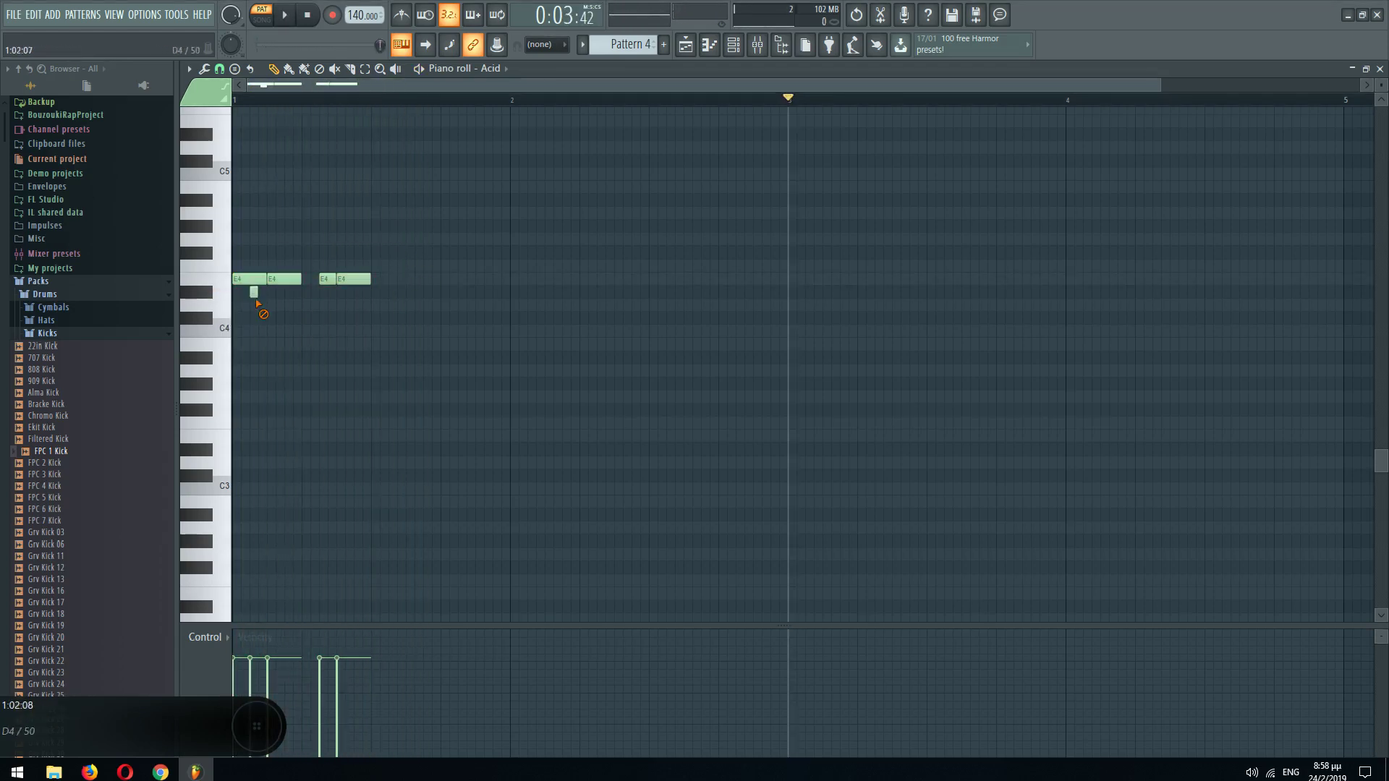
pyautogui.rightClick(255, 294)
# - Copy the four E4 notes into the second half of bar 1, and duplicate the full bar into bar 2 on D#4
pyautogui.moveTo(248, 248); pyautogui.dragTo(363, 301)
pyautogui.moveTo(241, 280); pyautogui.dragTo(383, 280)
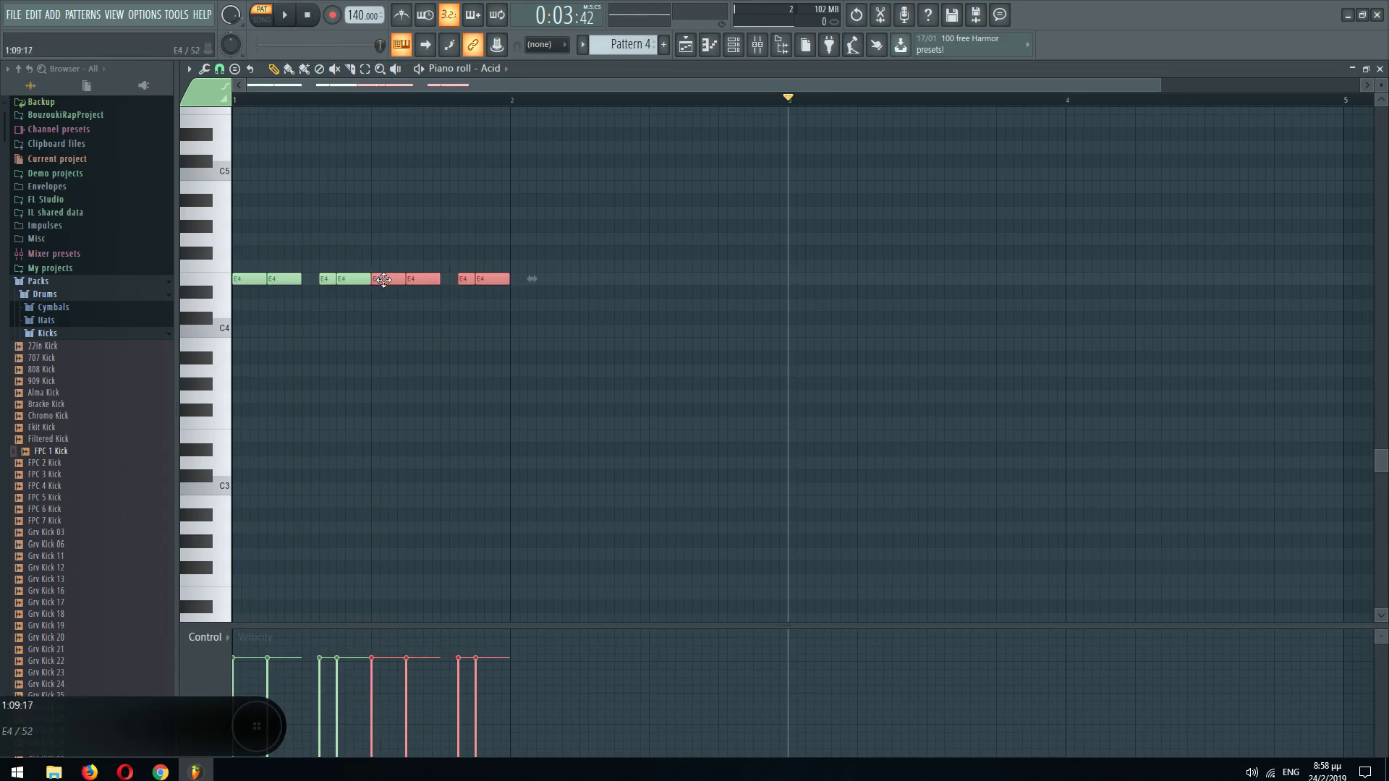
pyautogui.moveTo(537, 220); pyautogui.dragTo(231, 324)
pyautogui.hotkey('ctrl', 'b')
pyautogui.moveTo(532, 280); pyautogui.dragTo(536, 291)
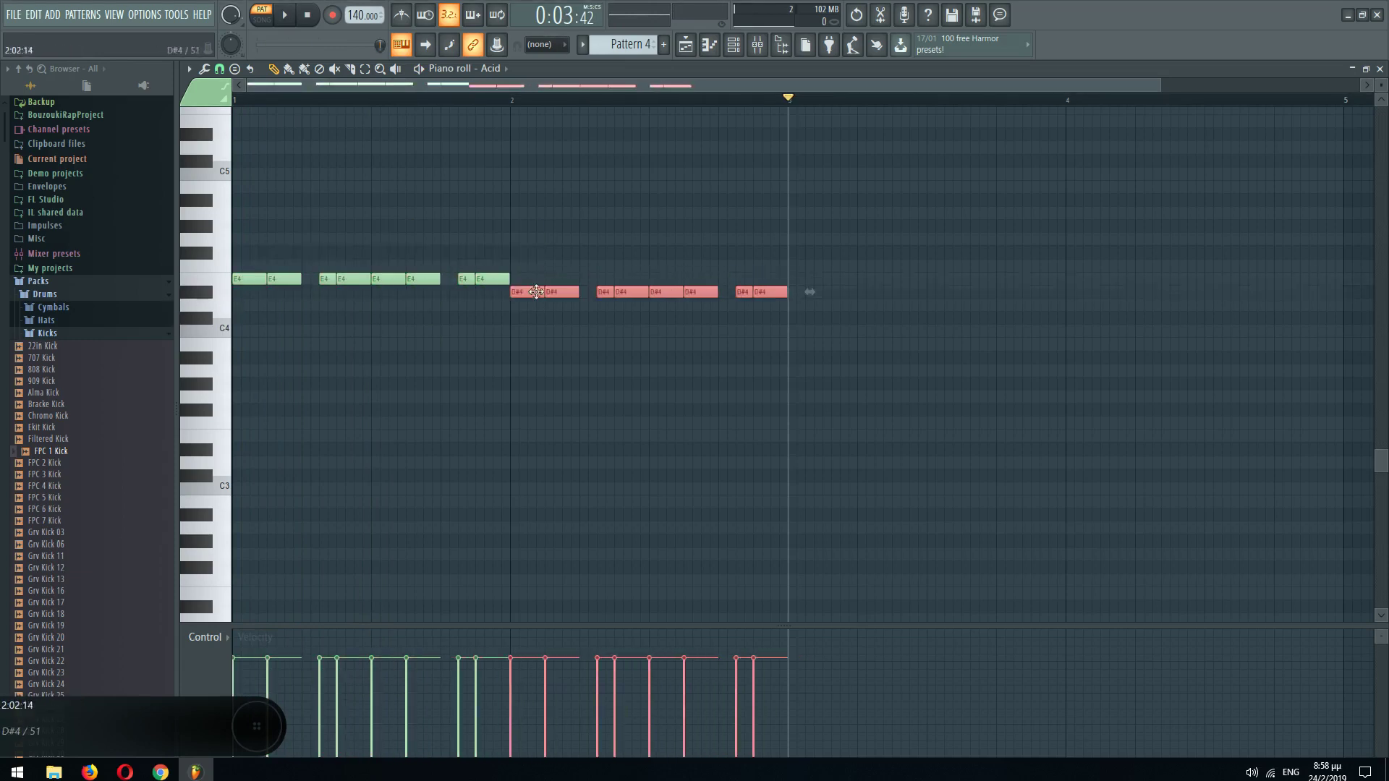
# - Duplicate the Acid rhythm into the third bar on G#4 and into the fourth bar on F#4
pyautogui.hotkey('ctrl', 'b')
pyautogui.press('Up')
pyautogui.press('Up')
pyautogui.press('Up')
pyautogui.press('Up')
pyautogui.press('Up')
pyautogui.press('Up')
pyautogui.press('Up')
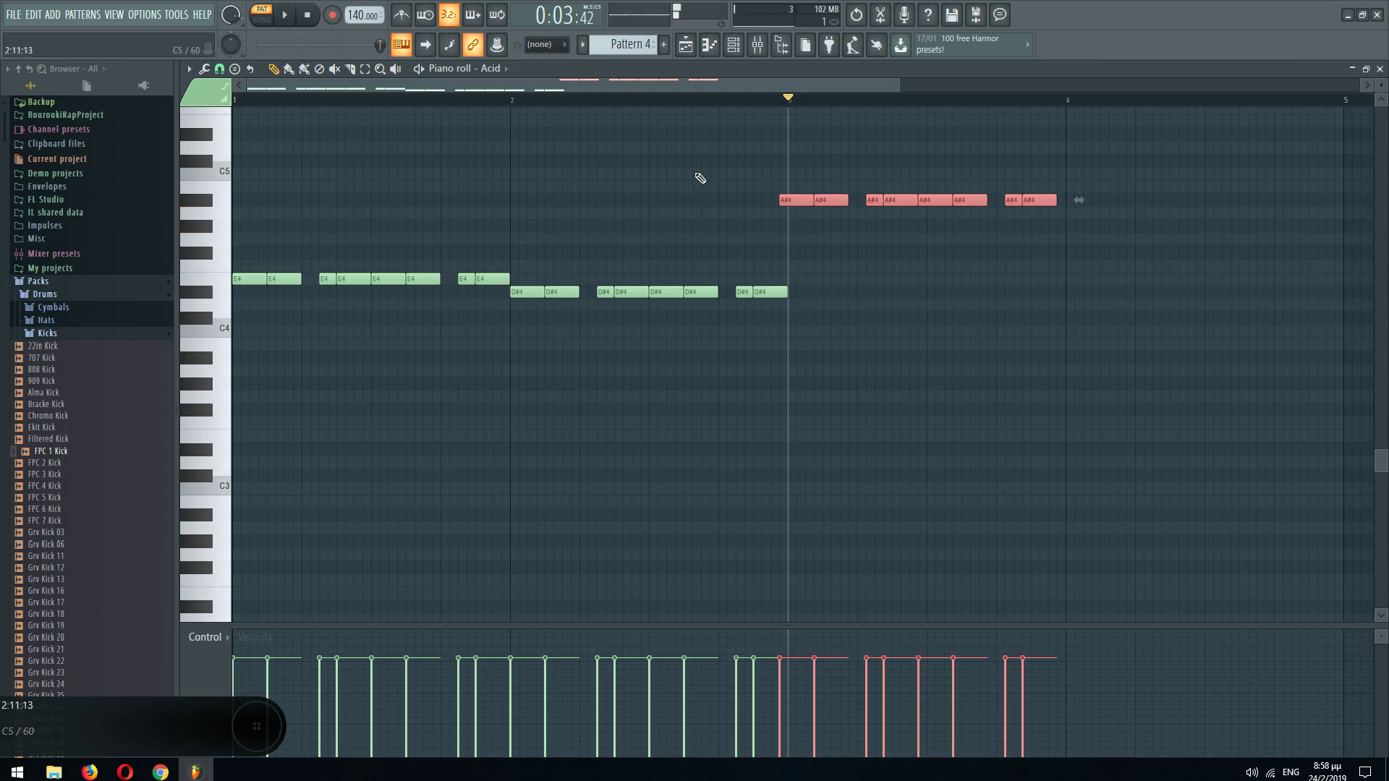
pyautogui.press('Down')
pyautogui.press('Down')
pyautogui.hotkey('ctrl', 'b')
pyautogui.press('Down')
pyautogui.press('Down')
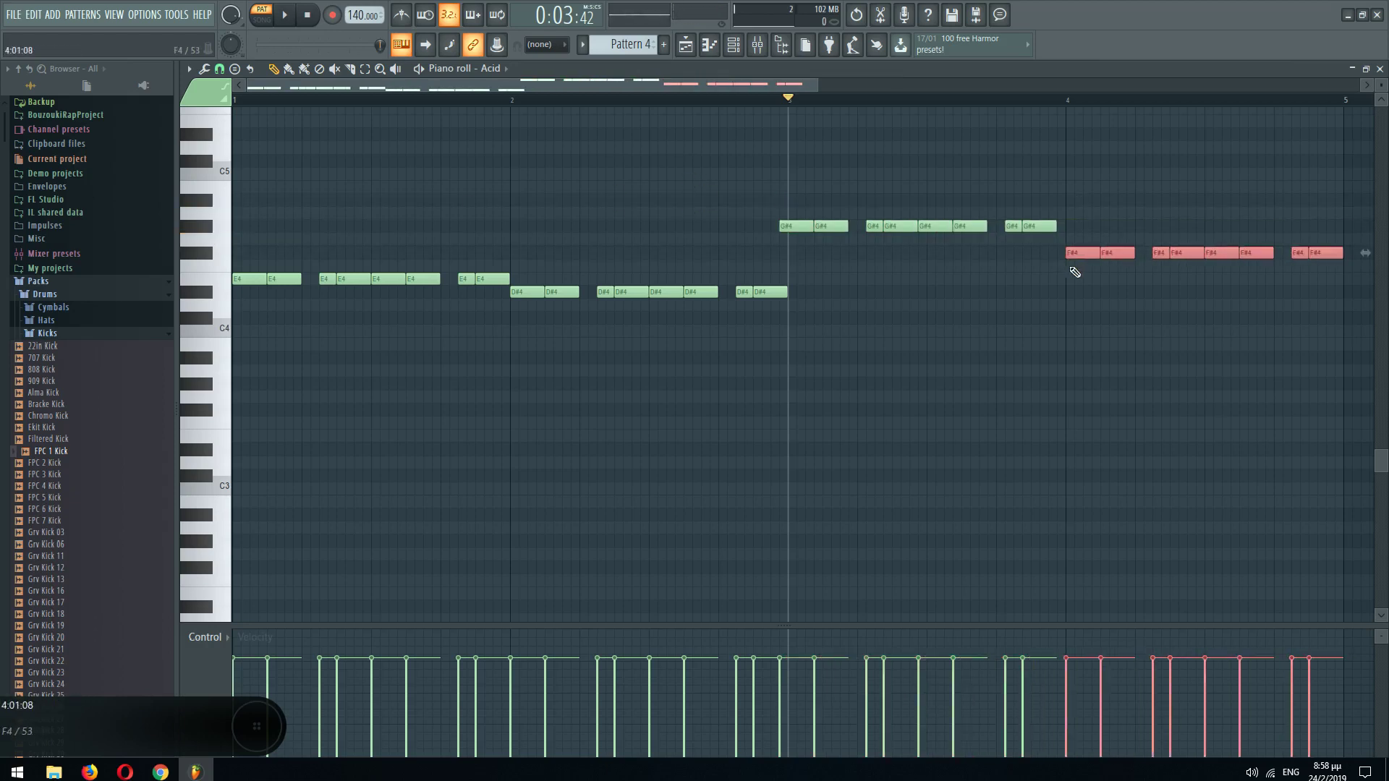
pyautogui.keyDown('ctrl'); pyautogui.click(885, 333); pyautogui.keyUp('ctrl')
# - Place a Pattern 4 clip on playlist Track 4 at bar 1, and solo that track to play it alone
pyautogui.press('F5')
pyautogui.moveTo(480, 260); pyautogui.dragTo(388, 266)
pyautogui.press('KP_Add')
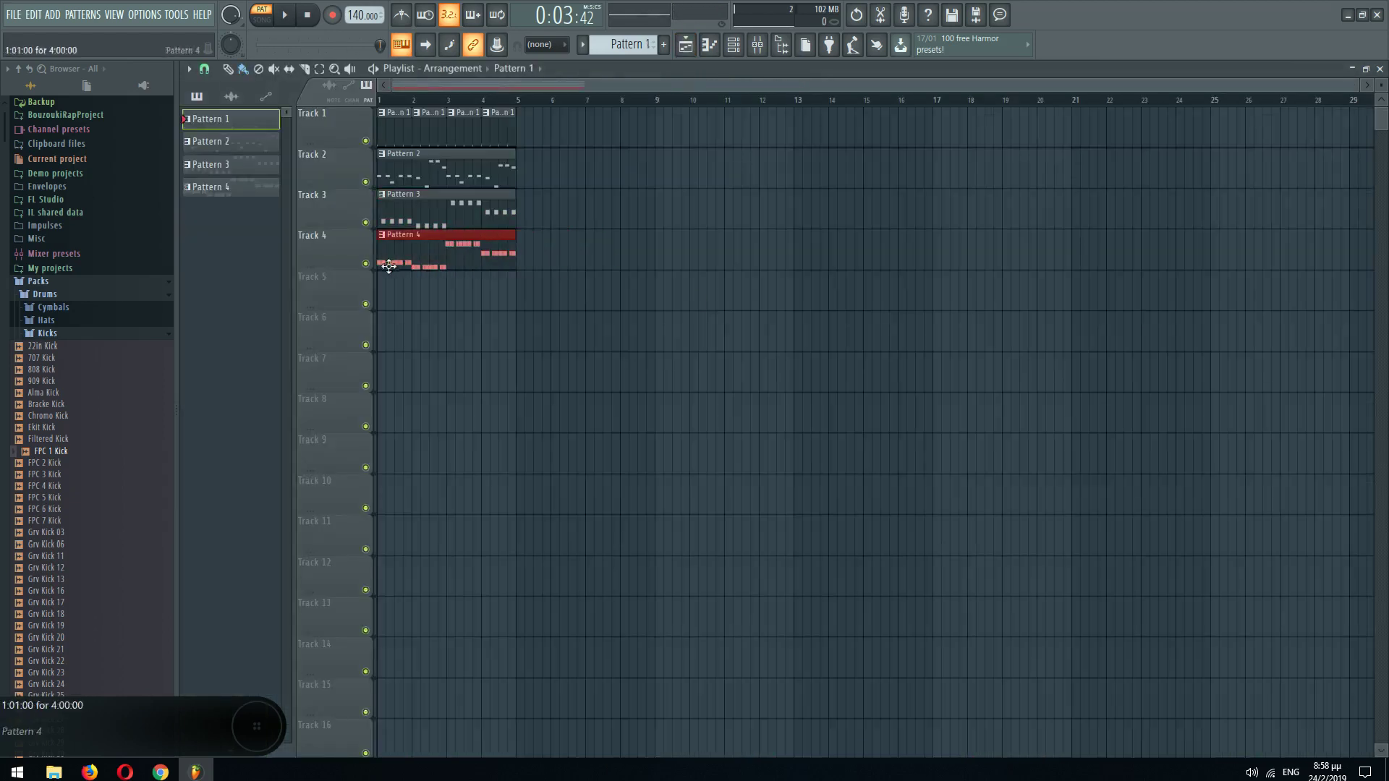
pyautogui.keyDown('ctrl'); pyautogui.click(365, 263); pyautogui.keyUp('ctrl')
pyautogui.press('space')
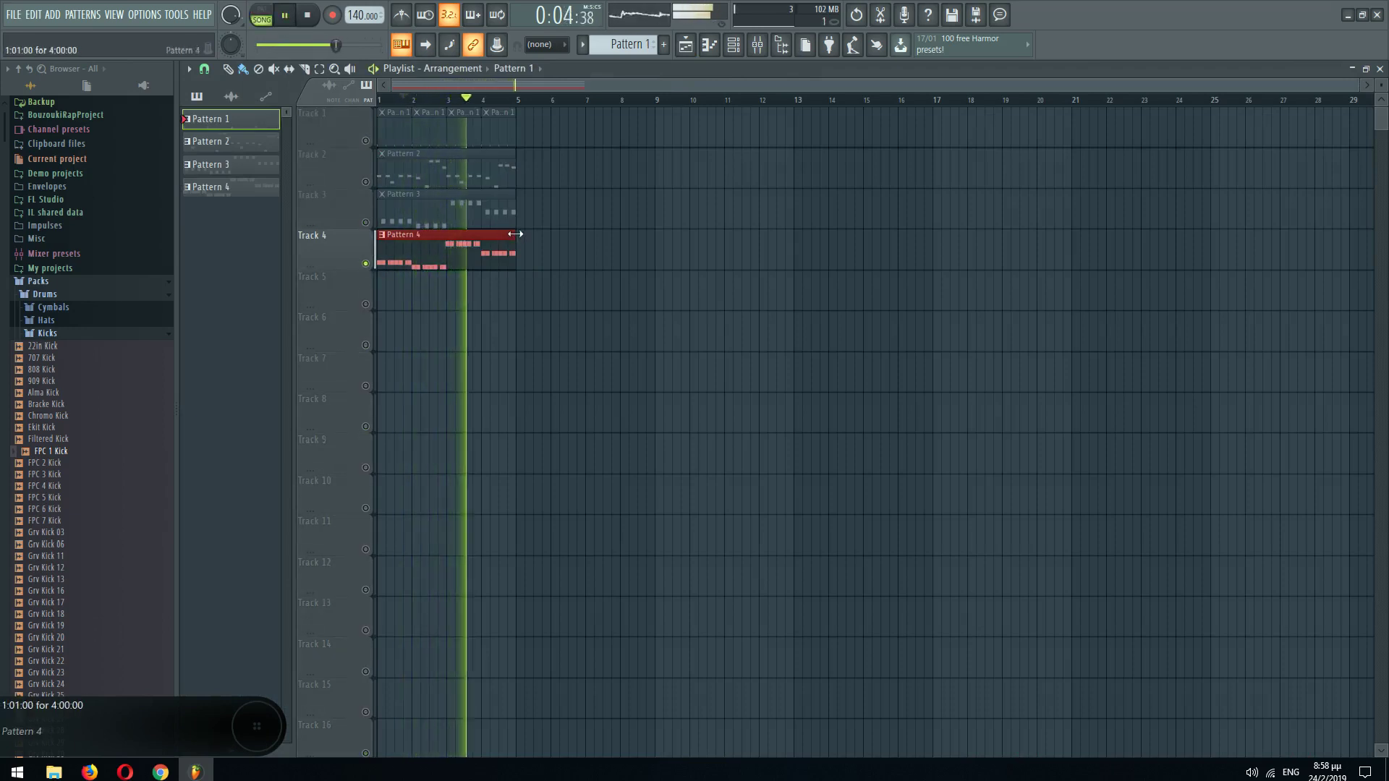
pyautogui.keyDown('ctrl'); pyautogui.click(445, 276); pyautogui.keyUp('ctrl')
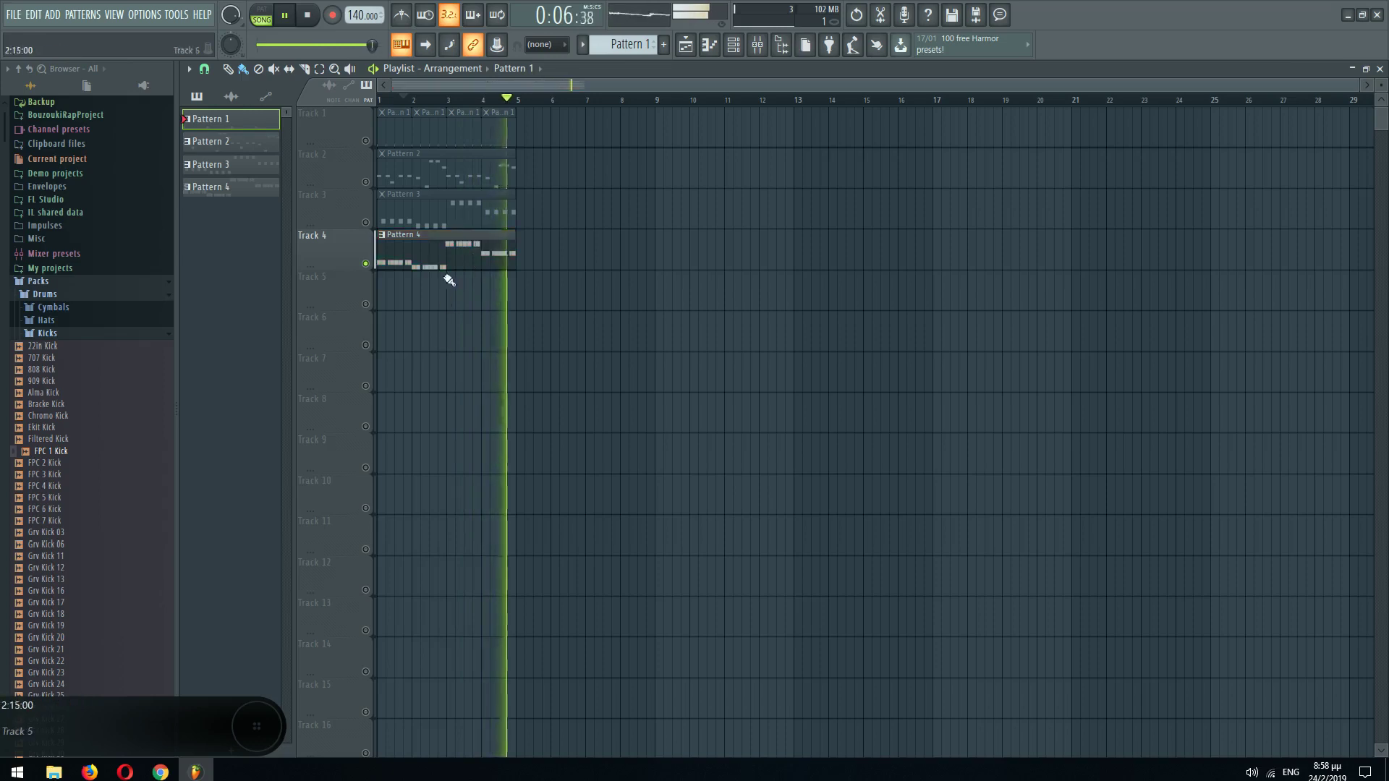
# - In the Pattern 4 piano roll, shift the group of G#4 notes so it starts exactly on bar 3
pyautogui.doubleClick(455, 257)
pyautogui.moveTo(456, 258); pyautogui.dragTo(619, 344)
pyautogui.moveTo(547, 248); pyautogui.dragTo(894, 332)
pyautogui.moveTo(810, 317); pyautogui.dragTo(819, 317)
pyautogui.keyDown('ctrl'); pyautogui.click(669, 372); pyautogui.keyUp('ctrl')
pyautogui.moveTo(597, 414); pyautogui.dragTo(818, 334)
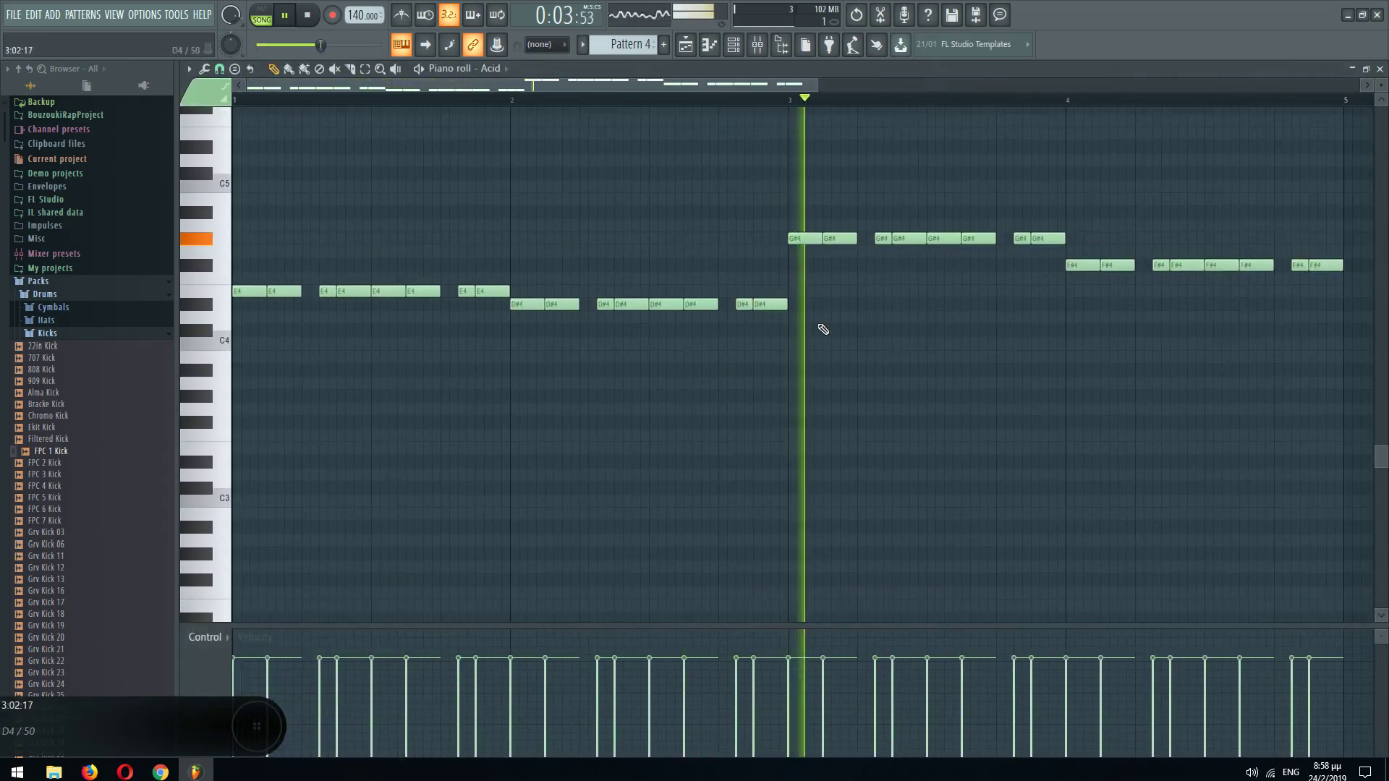
pyautogui.scroll(2, 977, 340)
# - In Pattern 5, open the Sytrus #2 piano roll and enter an E4, G#4, B4 and E5 chord lasting all of bar 1
pyautogui.press('F5')
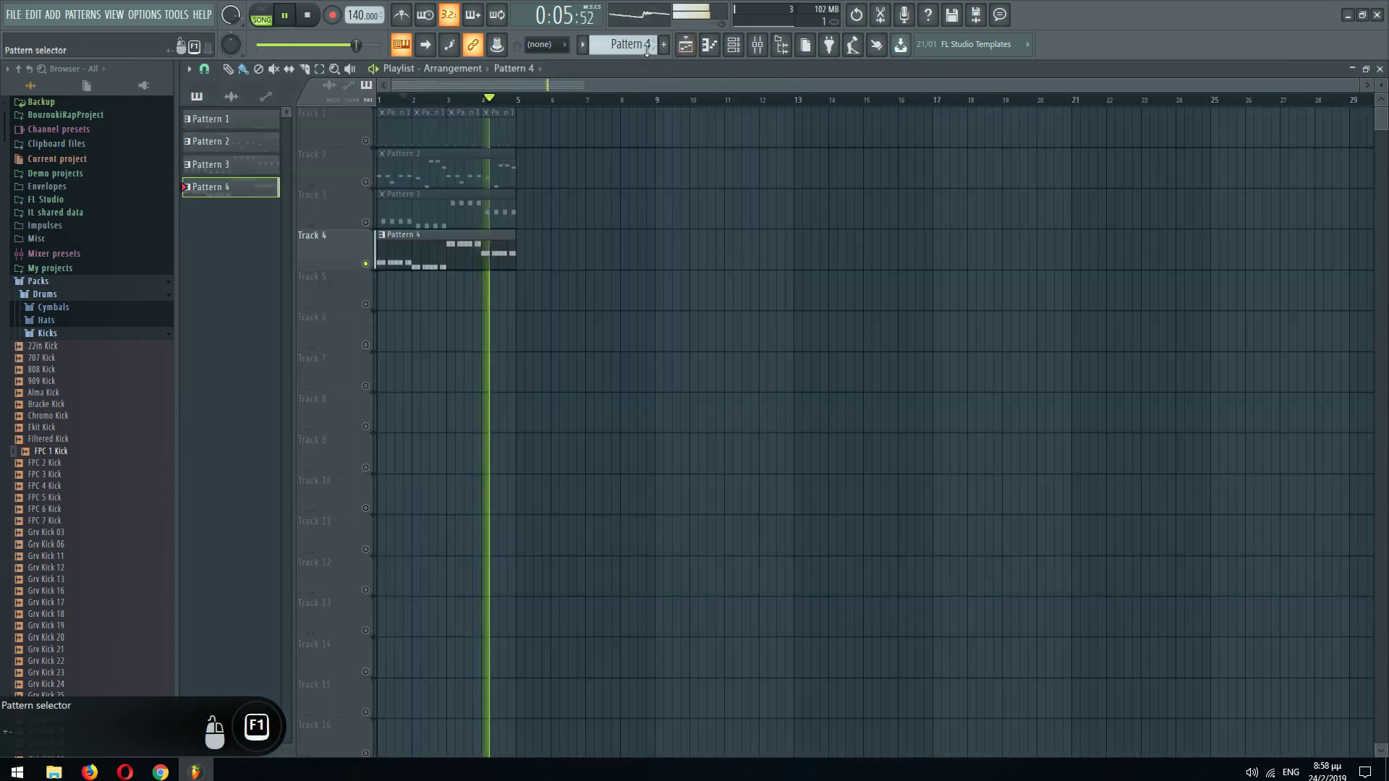
pyautogui.press('F6')
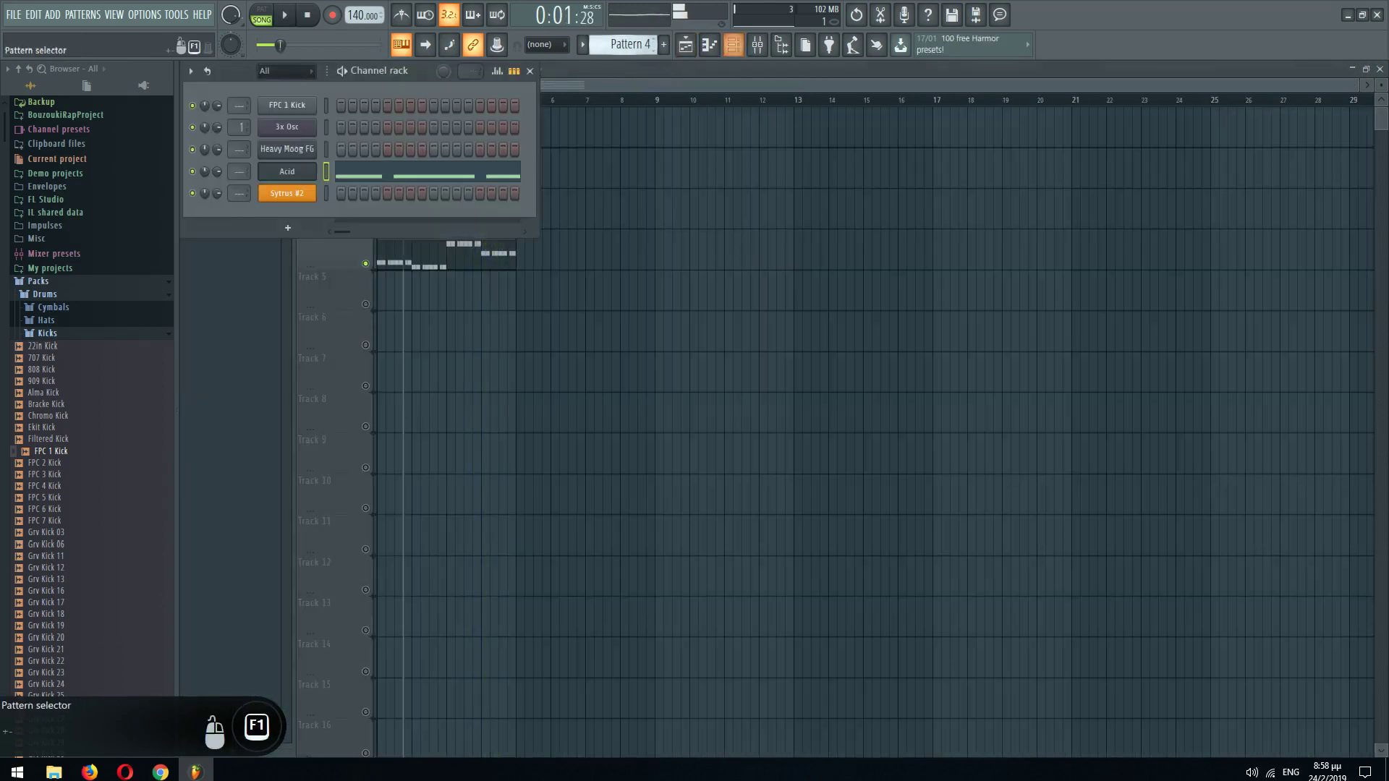
pyautogui.scroll(1, 645, 47)
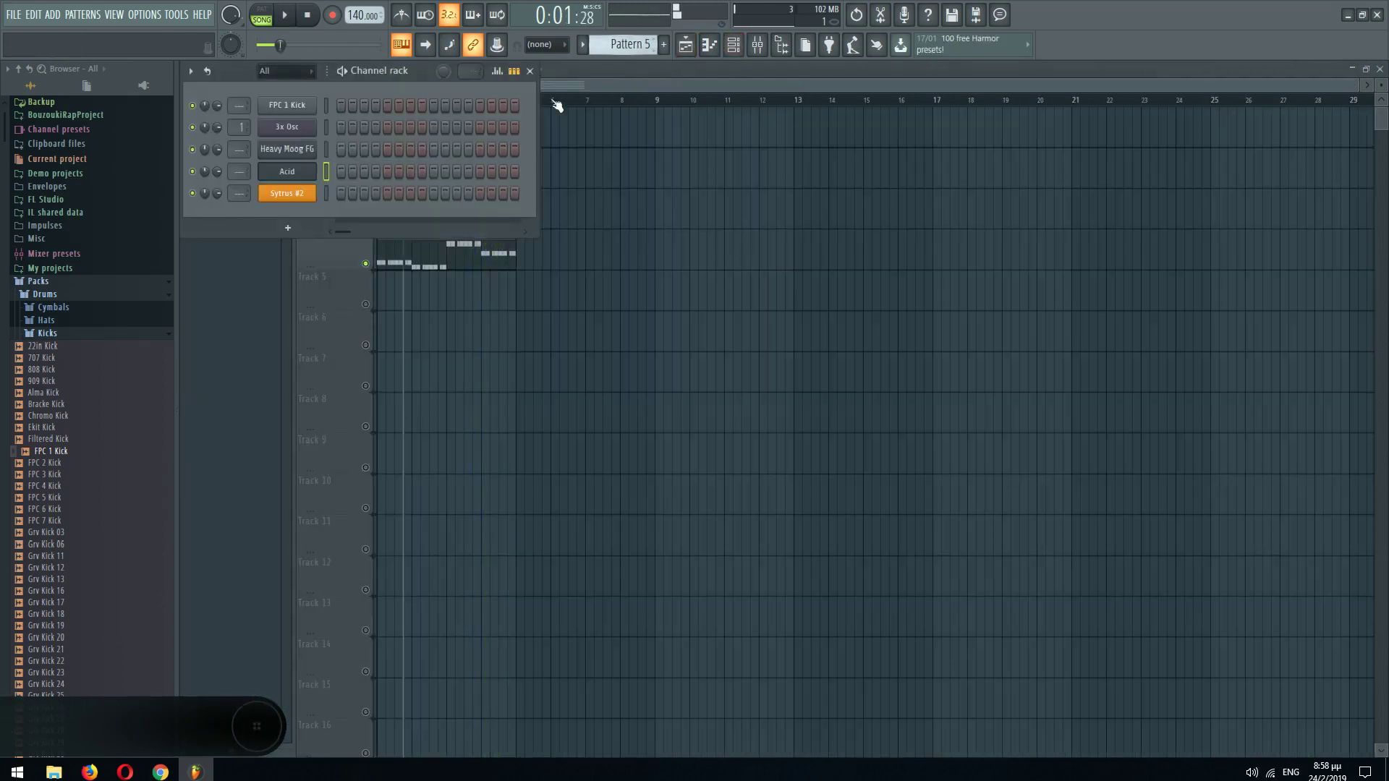
pyautogui.rightClick(306, 197)
pyautogui.click(348, 194)
pyautogui.moveTo(240, 334); pyautogui.dragTo(186, 336)
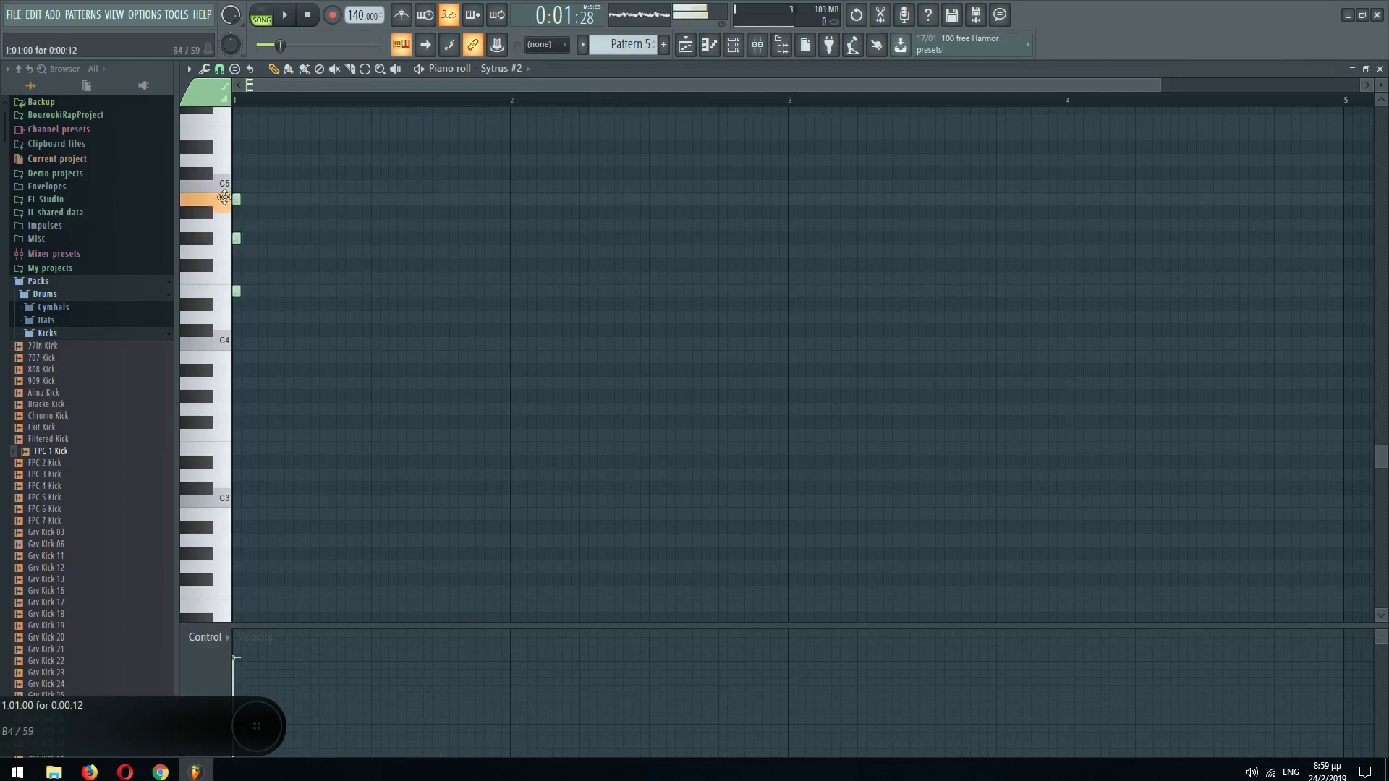
pyautogui.scroll(3, 244, 289)
pyautogui.hotkey('ctrl', 'a')
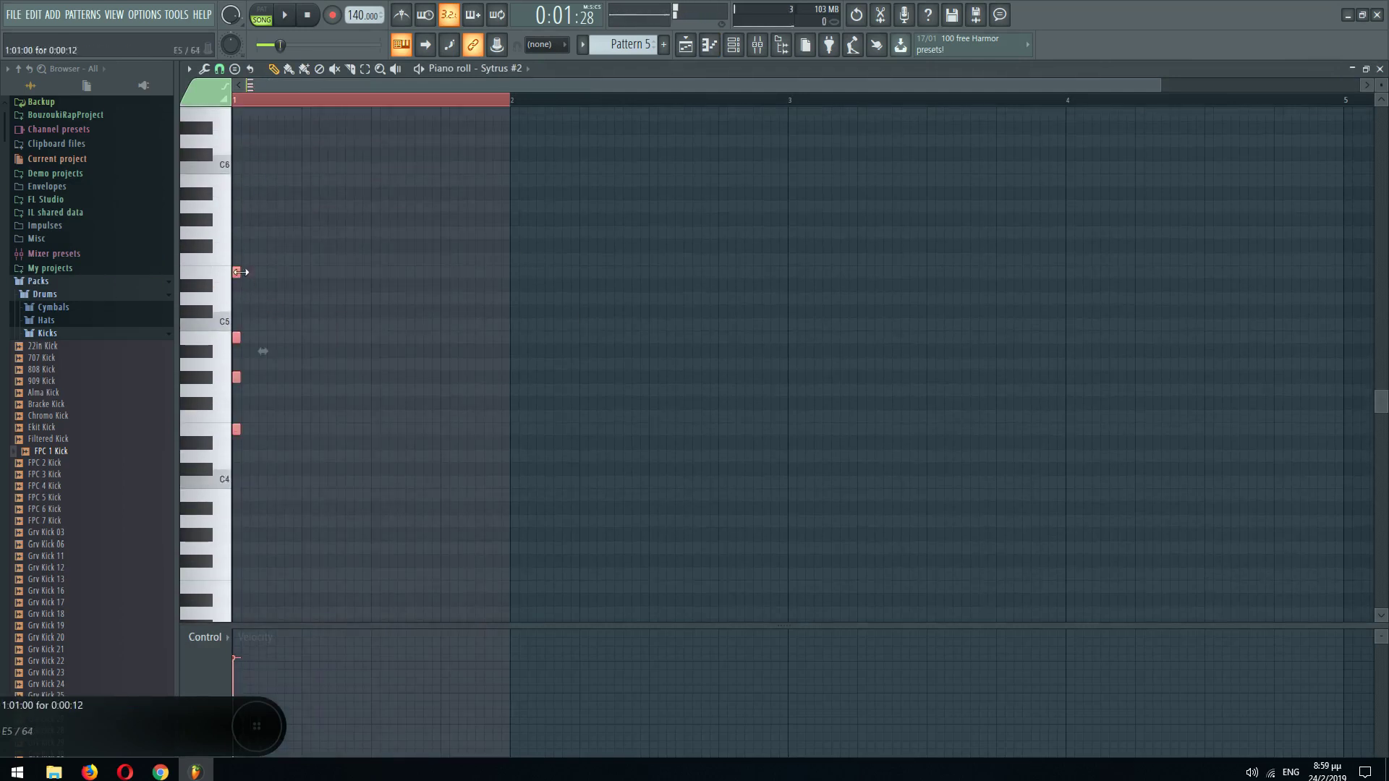
pyautogui.moveTo(241, 272); pyautogui.dragTo(493, 270)
pyautogui.click(475, 108)
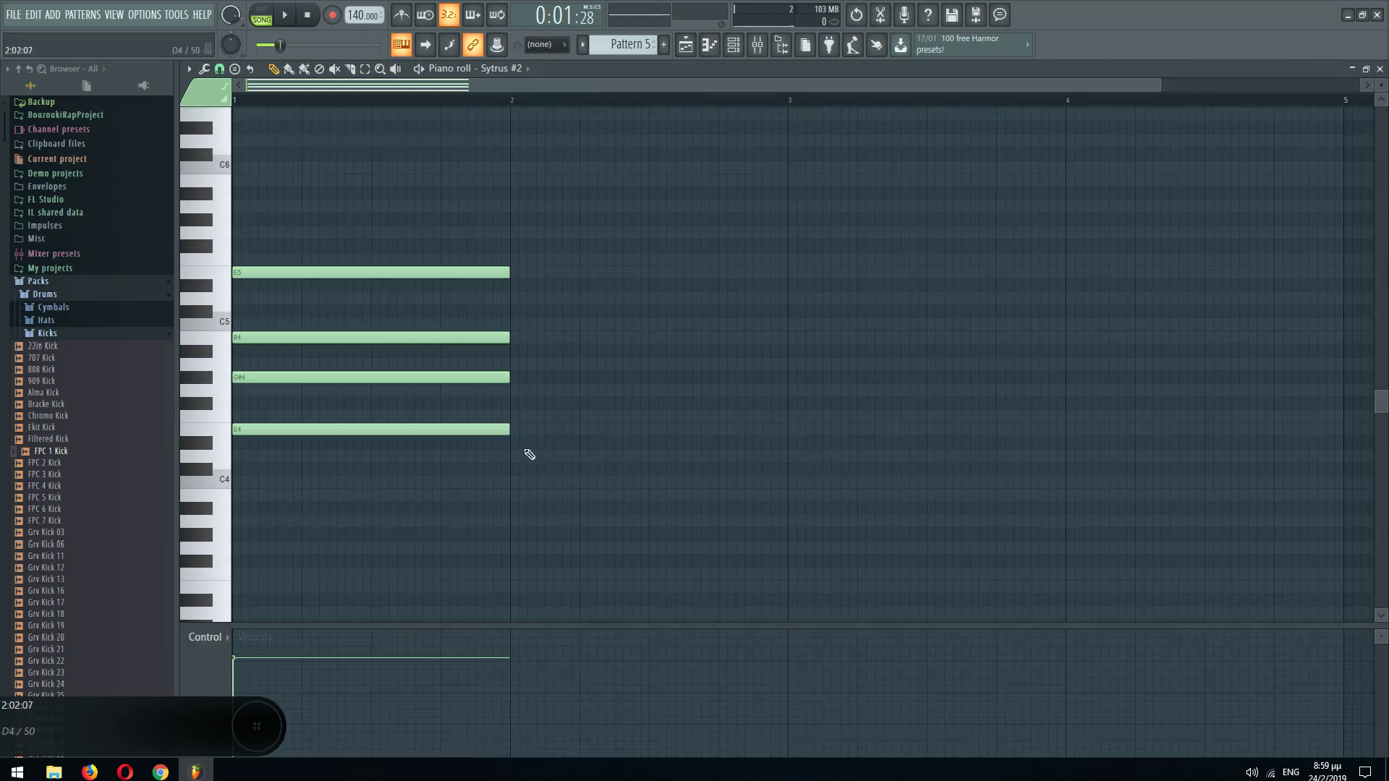
# - Add a one-bar chord of D#4, G4, A#4 and D#5 in bar 2
pyautogui.click(520, 442)
pyautogui.click(510, 394)
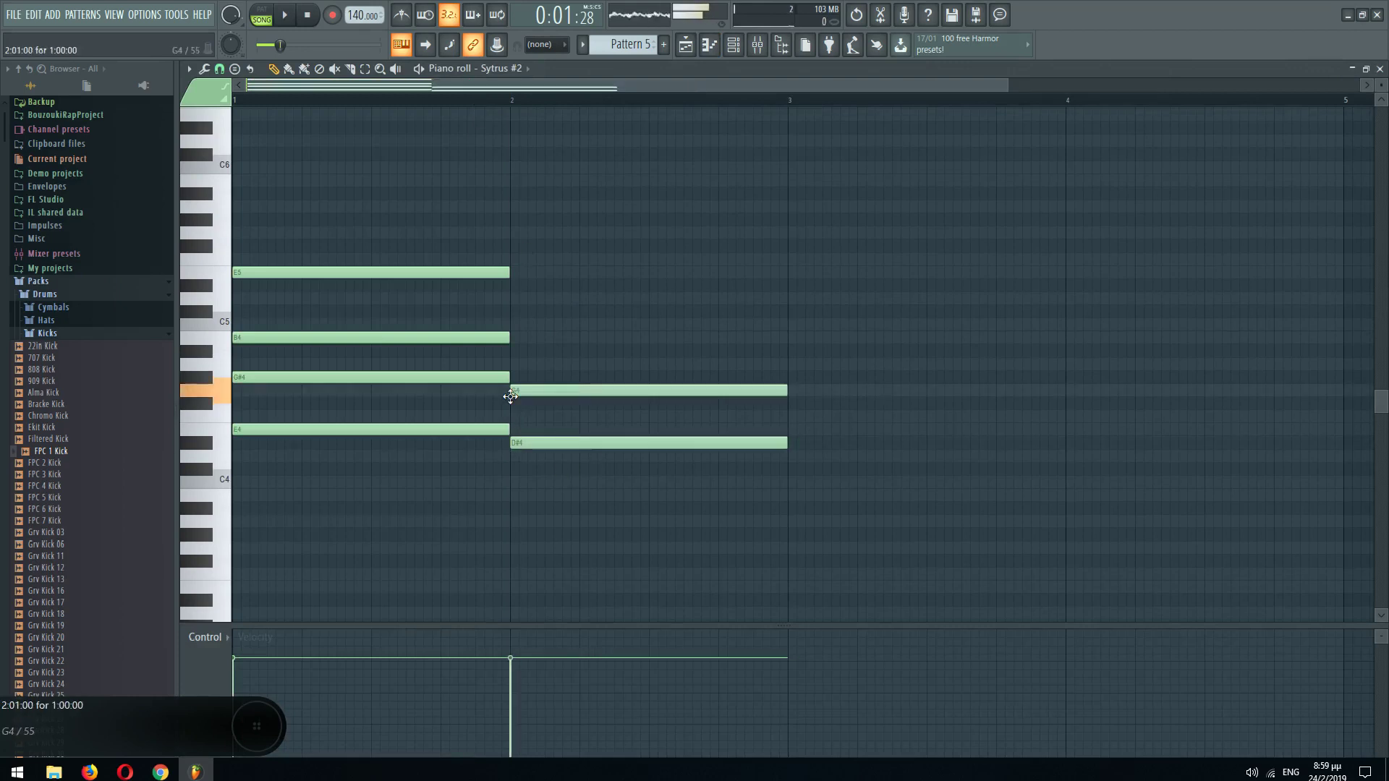
pyautogui.click(511, 351)
pyautogui.click(515, 285)
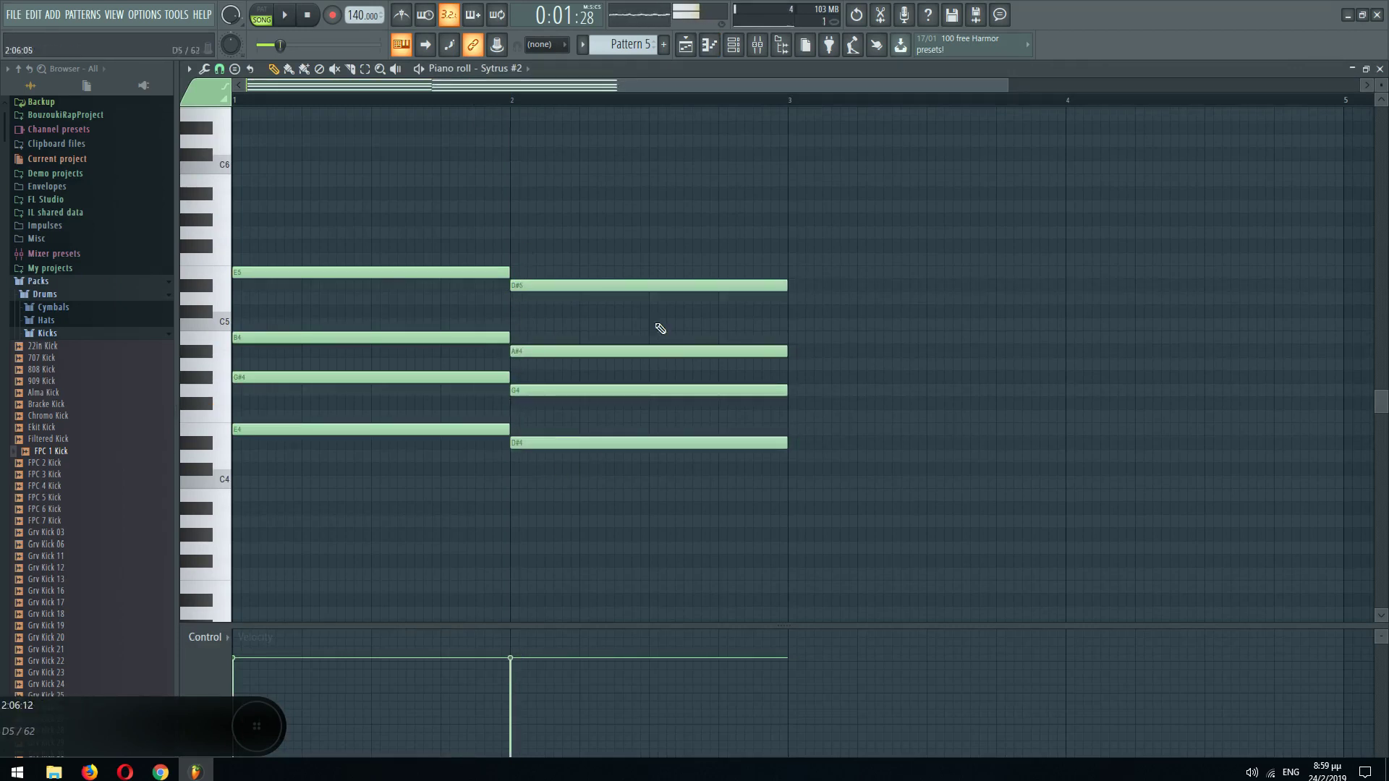
# - Add a one-bar chord of G#4, B4, D#5 and G#5 in bar 3
pyautogui.click(792, 412)
pyautogui.moveTo(791, 412); pyautogui.dragTo(788, 377)
pyautogui.click(794, 324)
pyautogui.moveTo(791, 324); pyautogui.dragTo(792, 337)
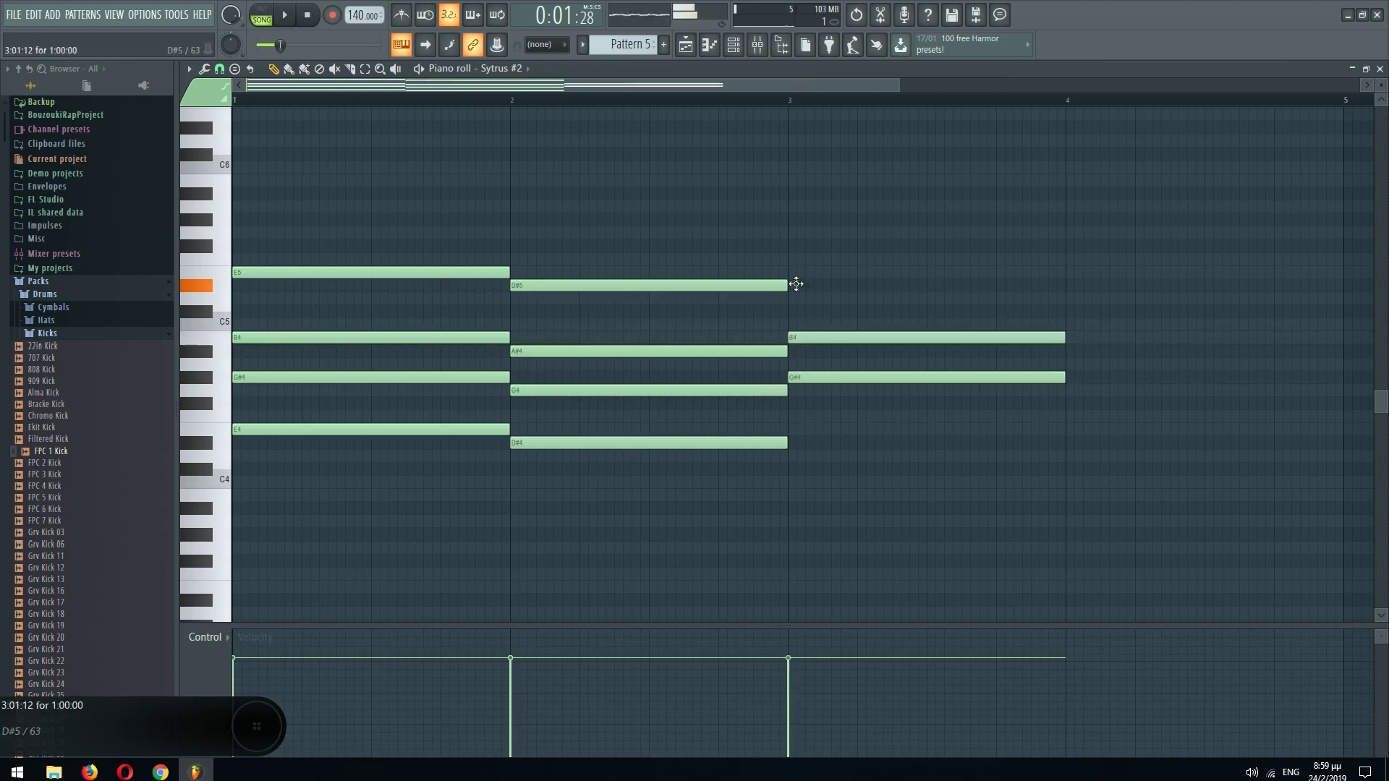
pyautogui.click(794, 285)
pyautogui.click(795, 219)
# - Add a one-bar chord of F#4, A#4, C#5 and F#5 in bar 4 of the Sytrus #2 piano roll
pyautogui.click(1068, 376)
pyautogui.moveTo(1069, 377); pyautogui.dragTo(1068, 403)
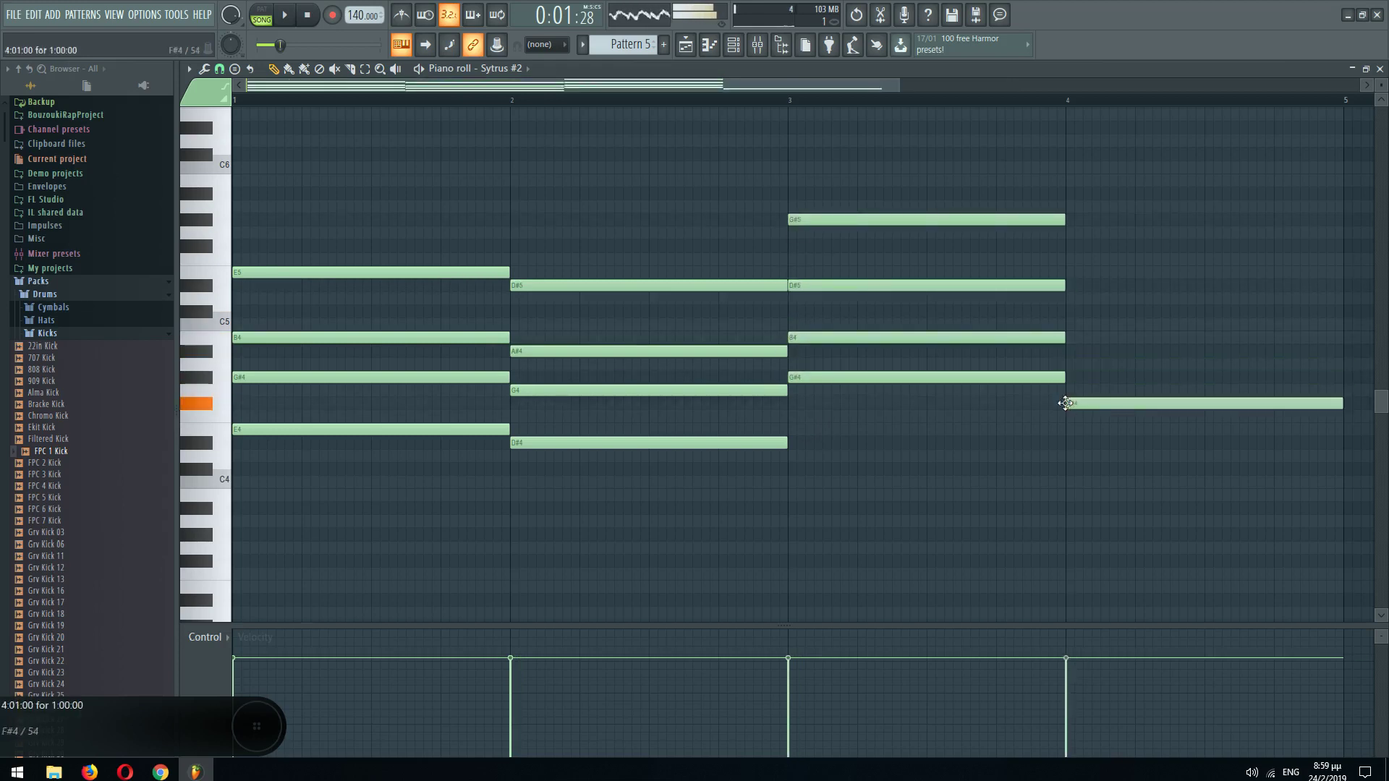
pyautogui.click(1073, 352)
pyautogui.click(1071, 311)
pyautogui.click(1074, 247)
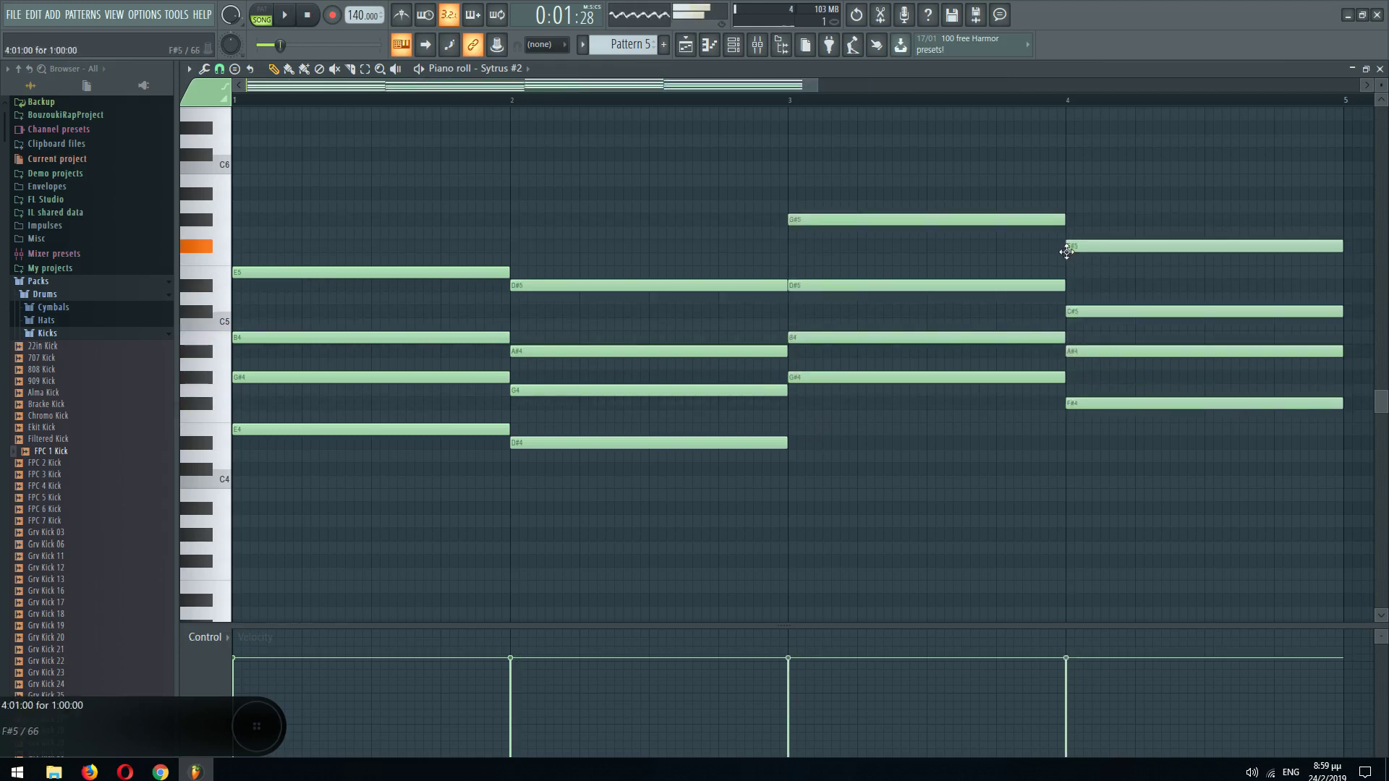
# - Place Pattern 5 at bar 1 of Track 5 in the playlist and solo that track
pyautogui.click(686, 45)
pyautogui.moveTo(442, 303); pyautogui.dragTo(393, 297)
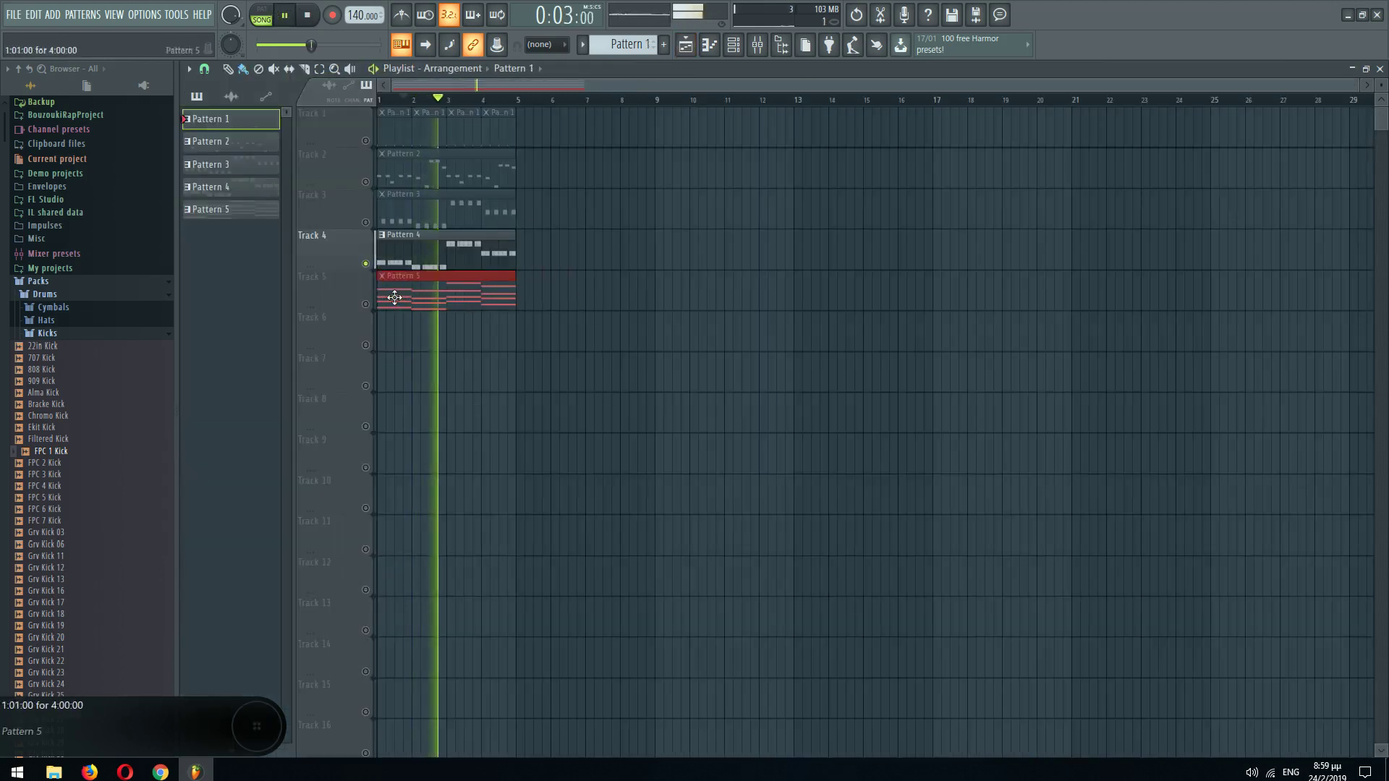
pyautogui.rightClick(367, 304)
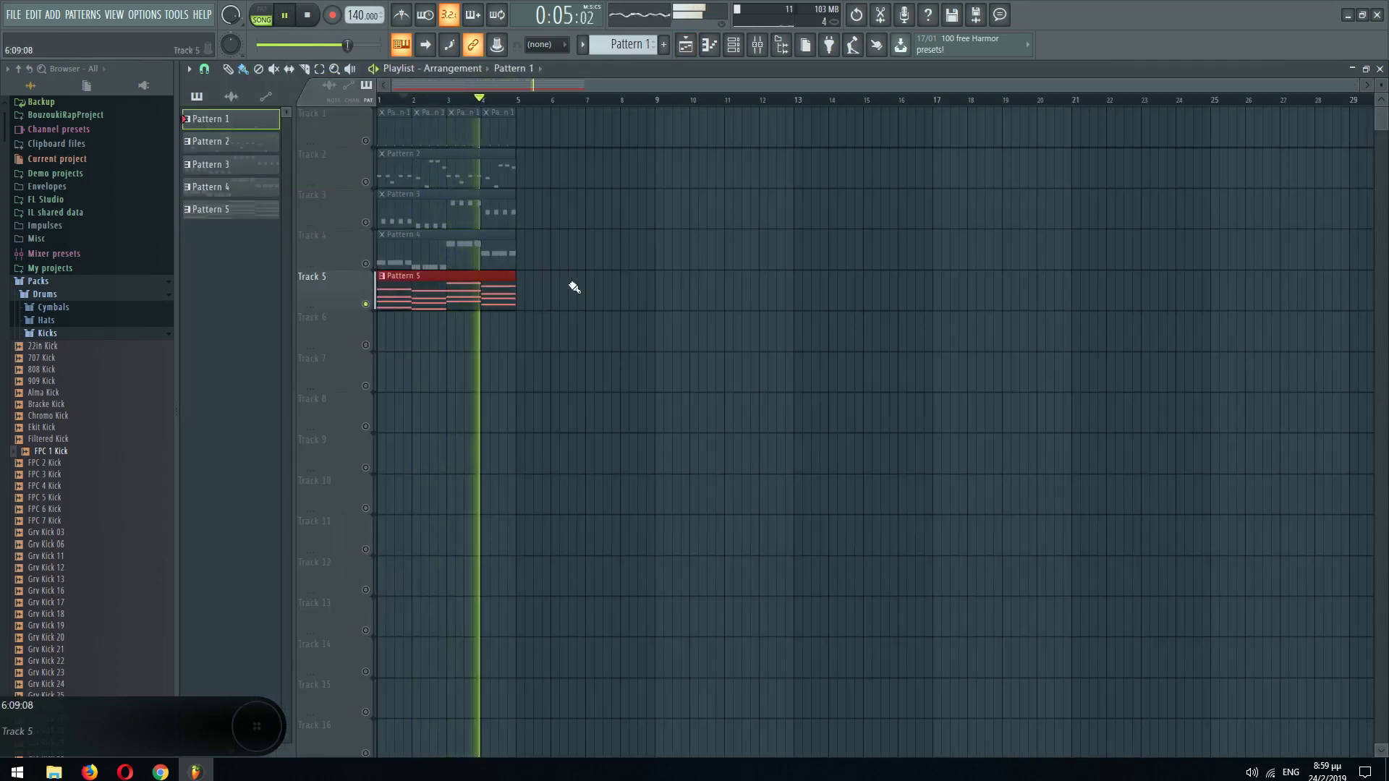
# - Load the Violin ensemble preset into the Sytrus #2 channel and lower its master pitch
pyautogui.press('F6')
pyautogui.click(288, 193)
pyautogui.click(268, 212)
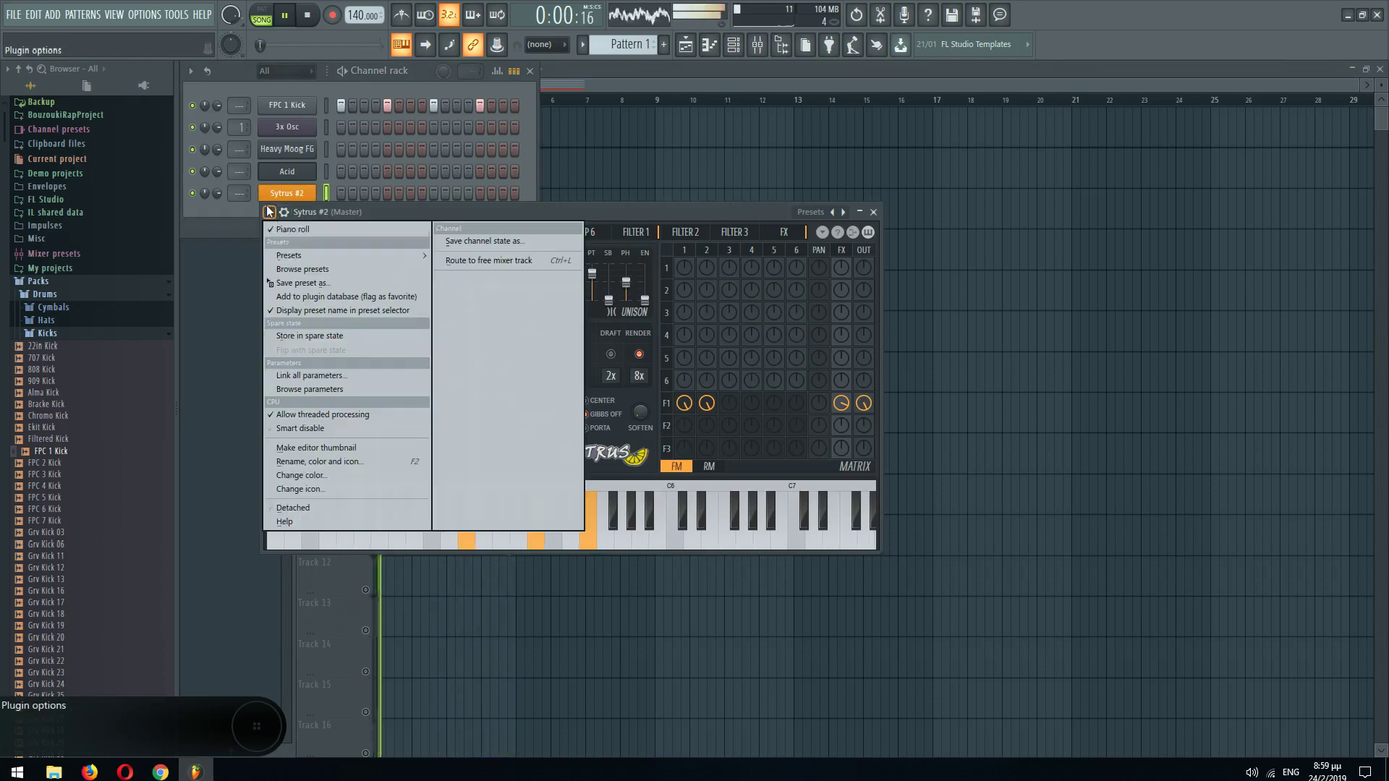
pyautogui.moveTo(299, 257)
pyautogui.click(803, 576)
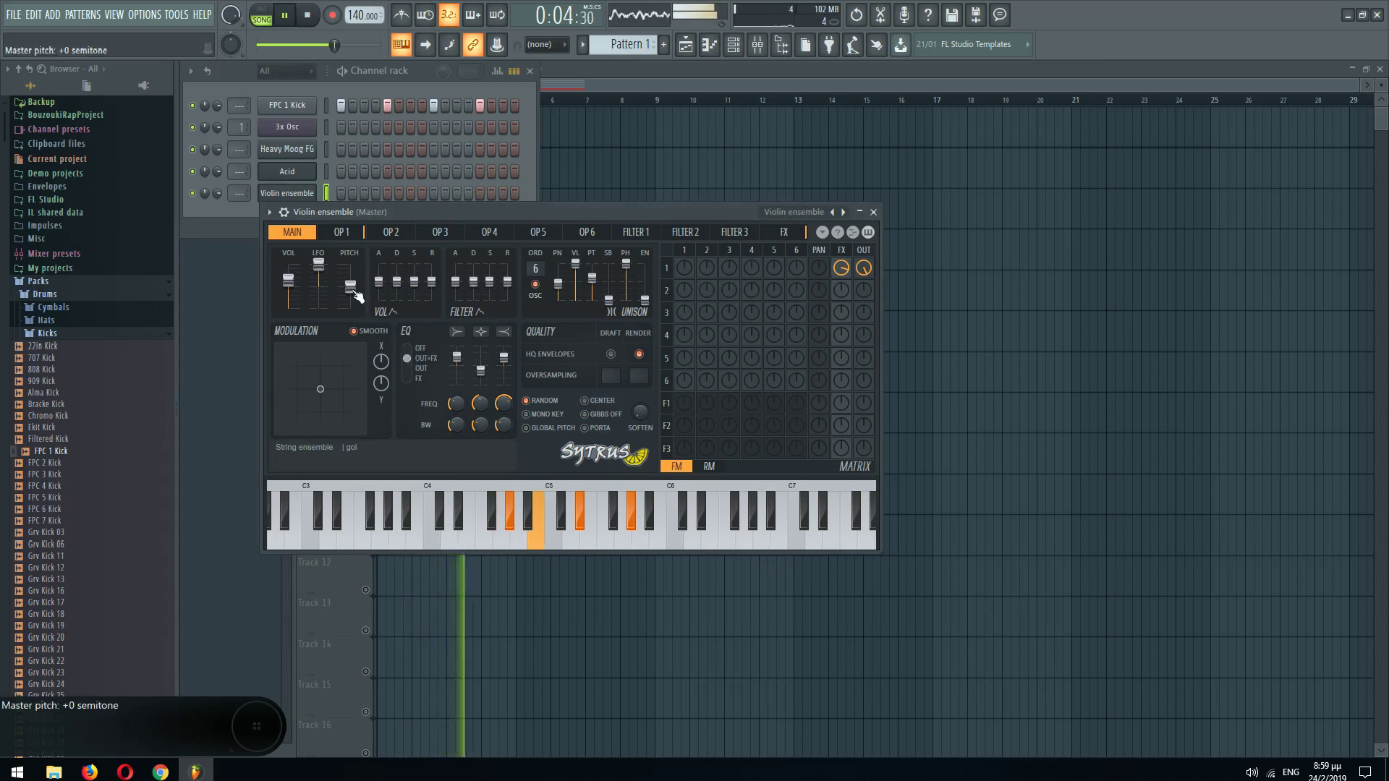
pyautogui.moveTo(350, 286); pyautogui.dragTo(350, 296)
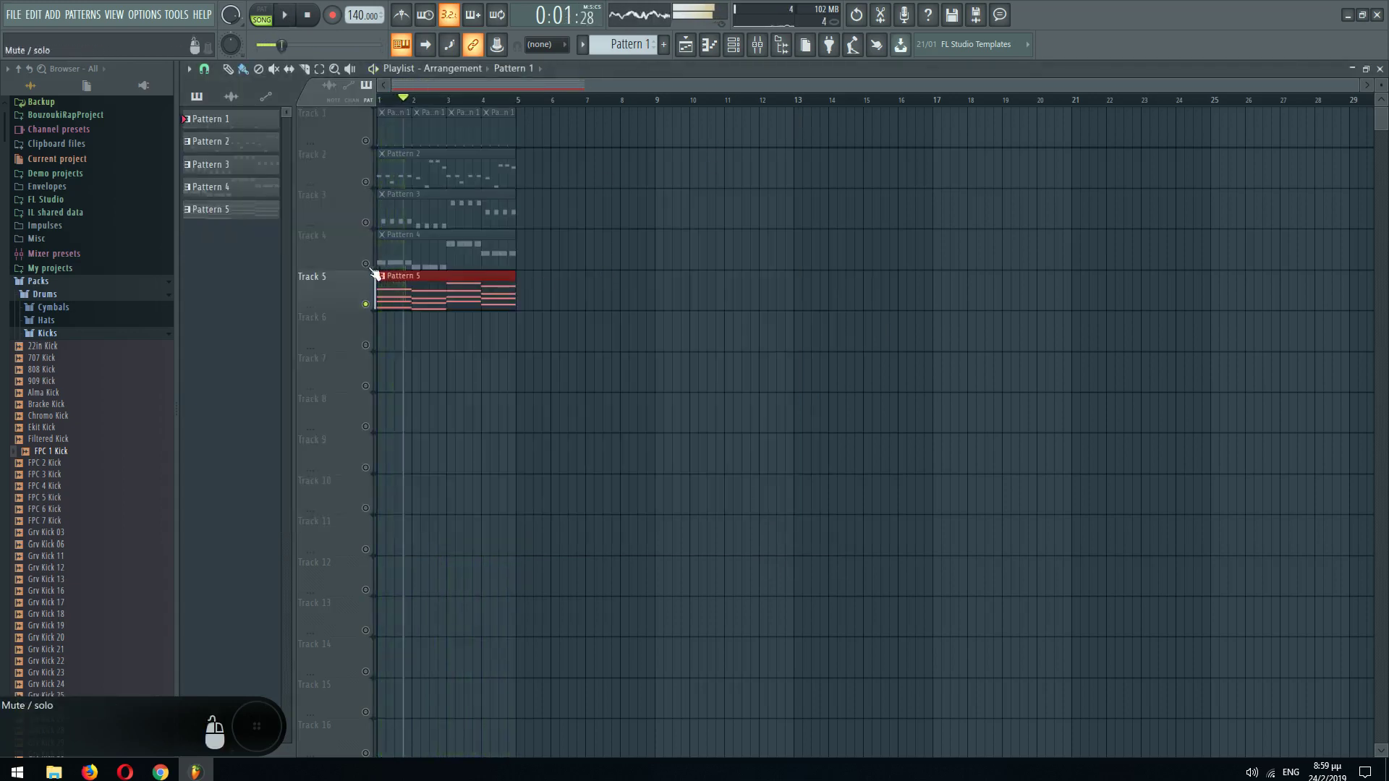
# - Play the arrangement with all tracks unmuted and set the tempo to 130 BPM
pyautogui.press('space')
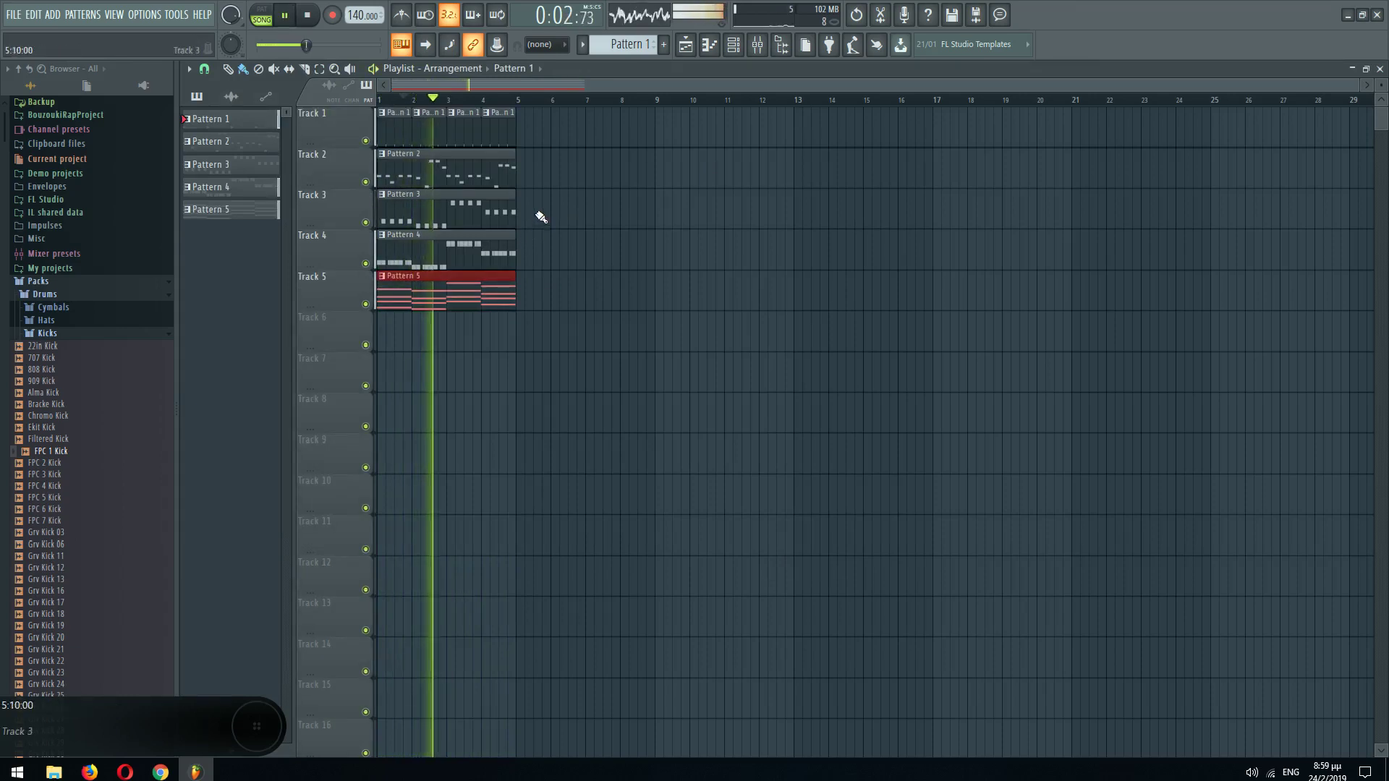
pyautogui.press('space')
pyautogui.press('space')
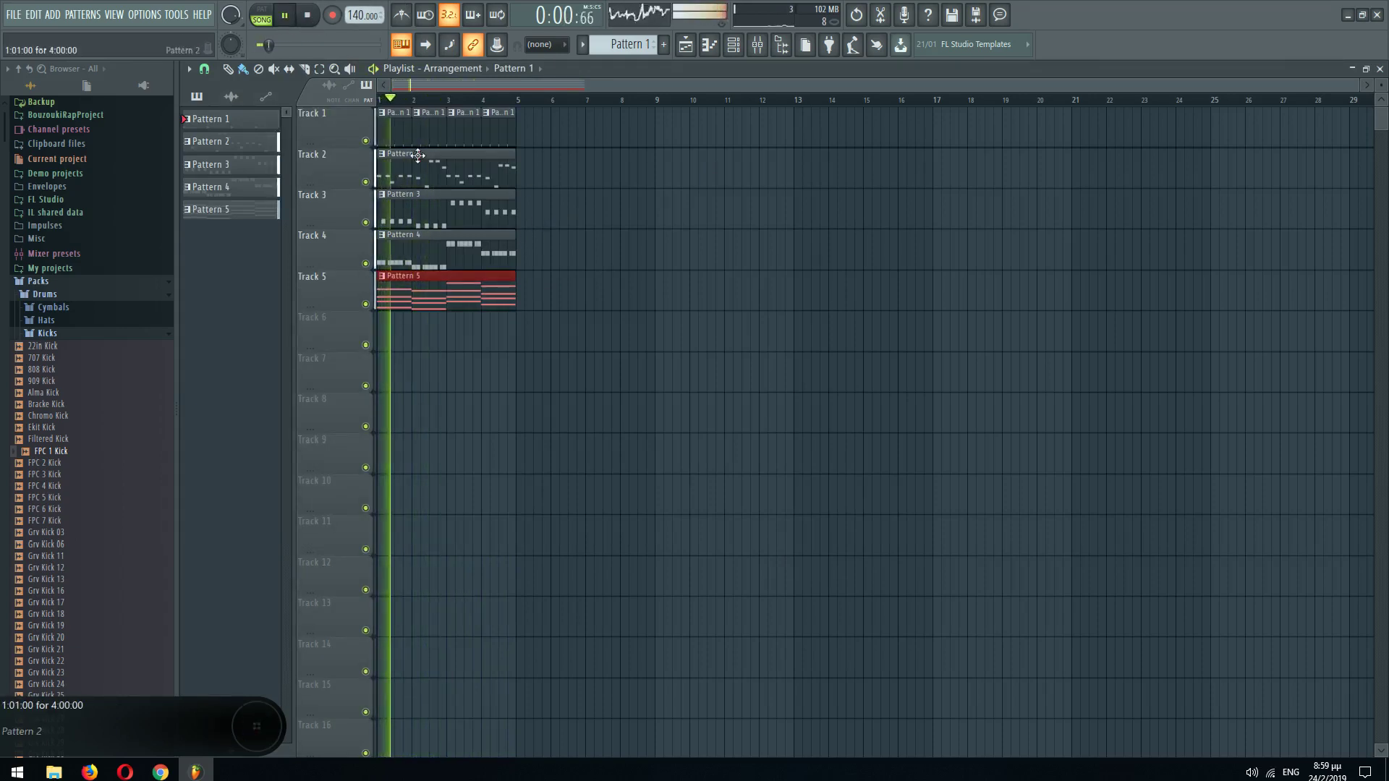
# - Route the five instrument channels to consecutive mixer tracks starting at Insert 1
pyautogui.press('F6')
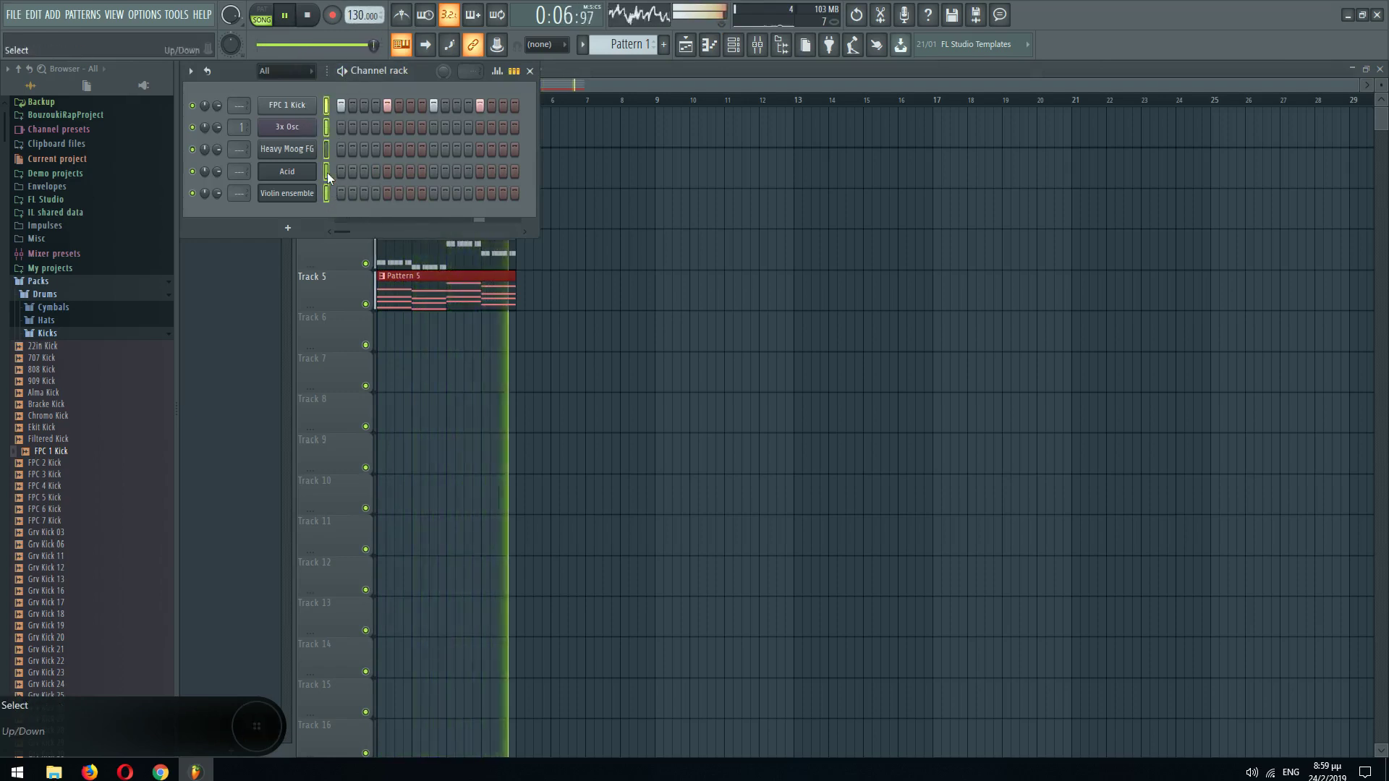
pyautogui.press('F9')
pyautogui.rightClick(484, 275)
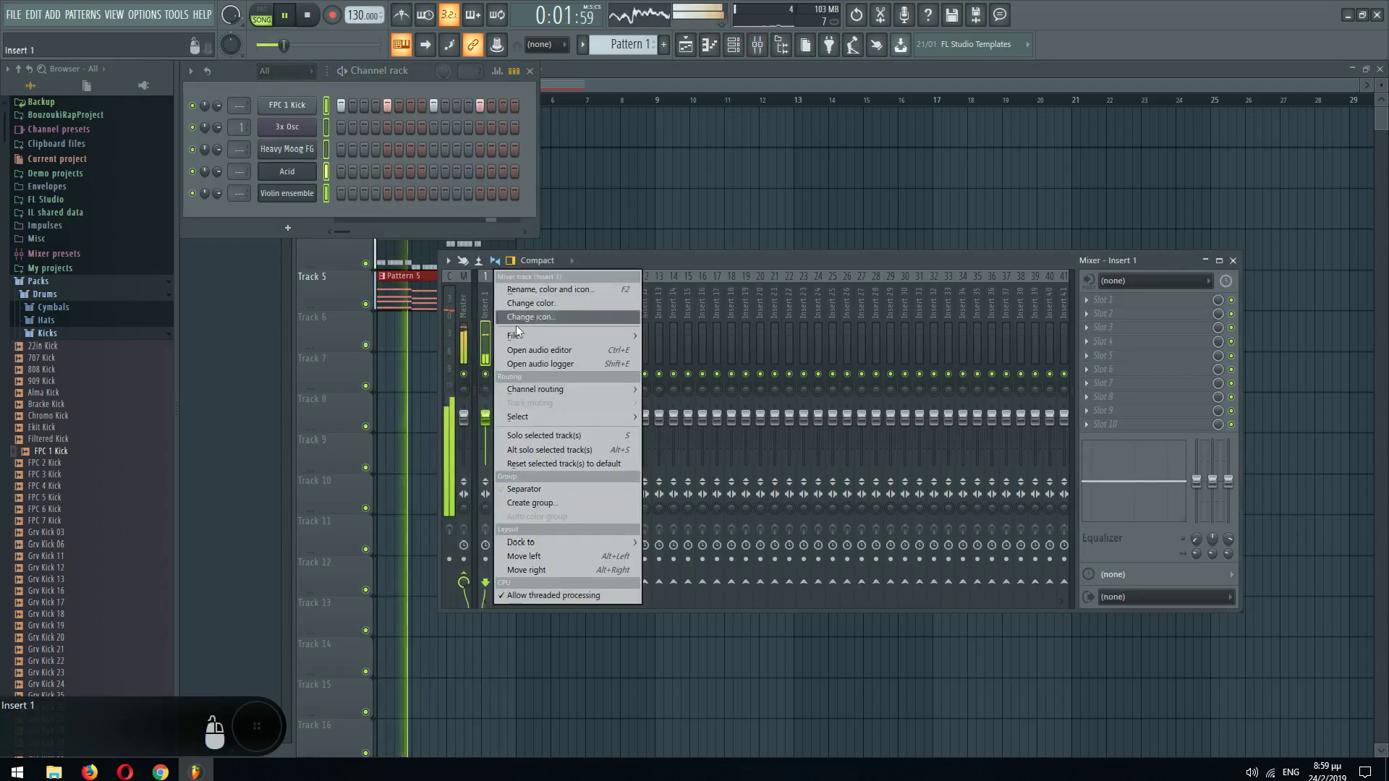
pyautogui.click(699, 398)
# - Add Fruity Limiter to effect slot 10 of the Master mixer track
pyautogui.click(466, 315)
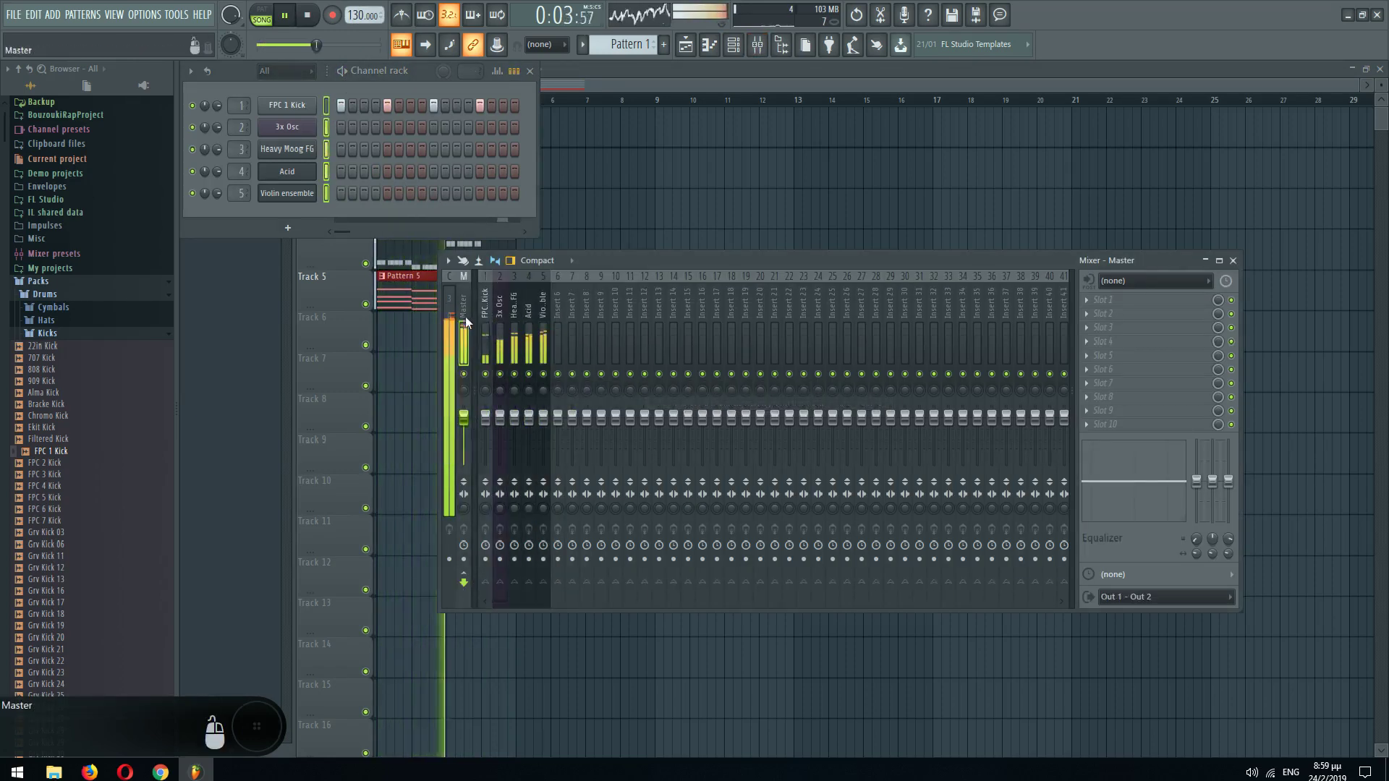
pyautogui.click(1097, 427)
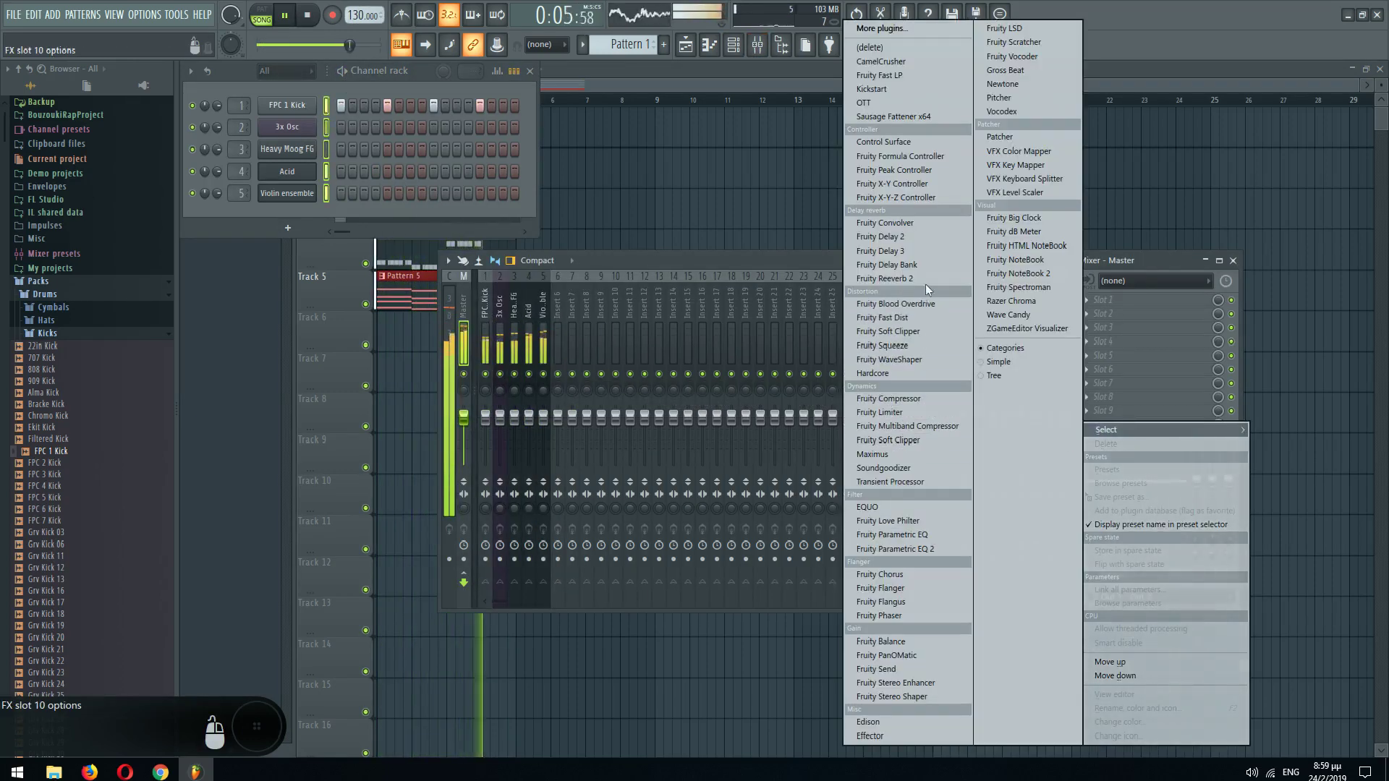
pyautogui.click(941, 415)
# - Lower the mixer levels of 3x Osc, Heavy Moog FG and Acid, and set Violin ensemble to 52% (-12.2 dB)
pyautogui.click(767, 263)
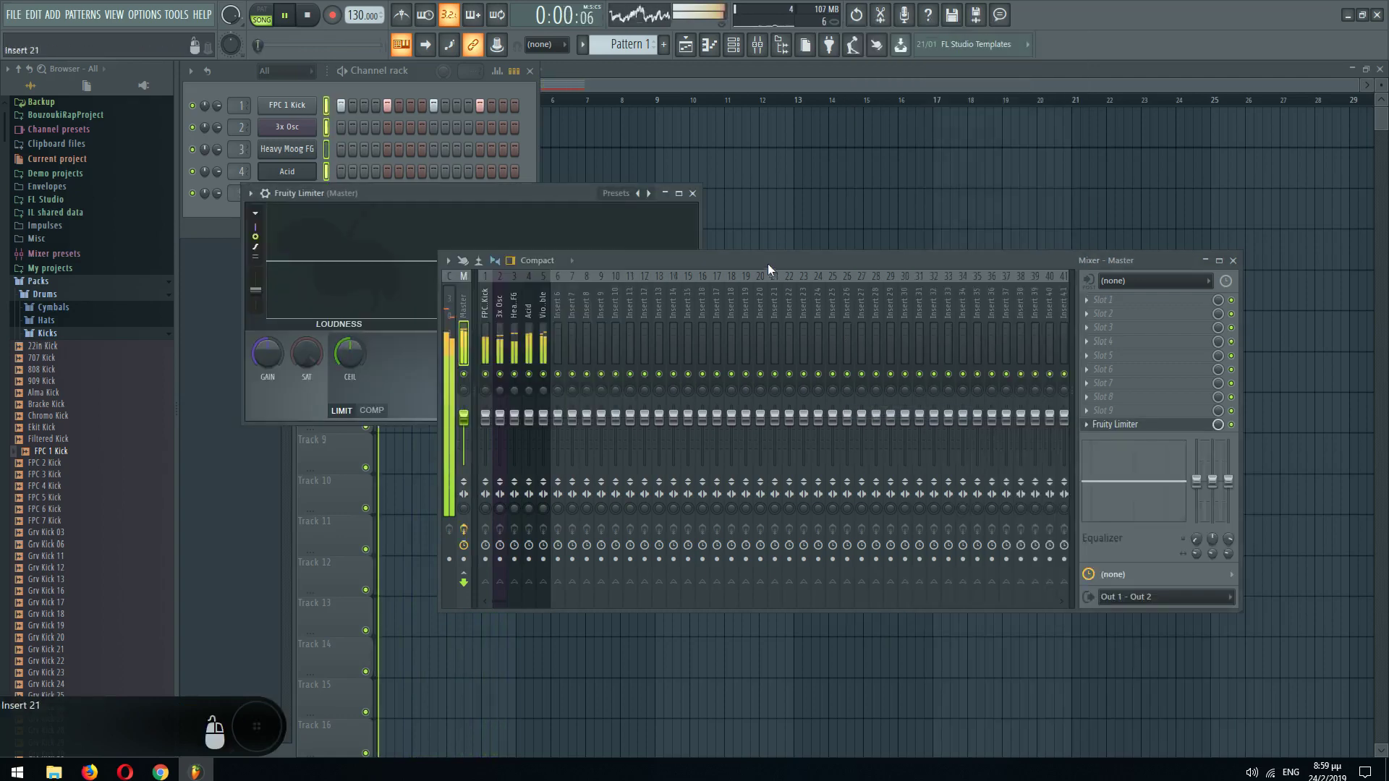
pyautogui.moveTo(500, 415); pyautogui.dragTo(528, 432)
pyautogui.moveTo(543, 422); pyautogui.dragTo(544, 437)
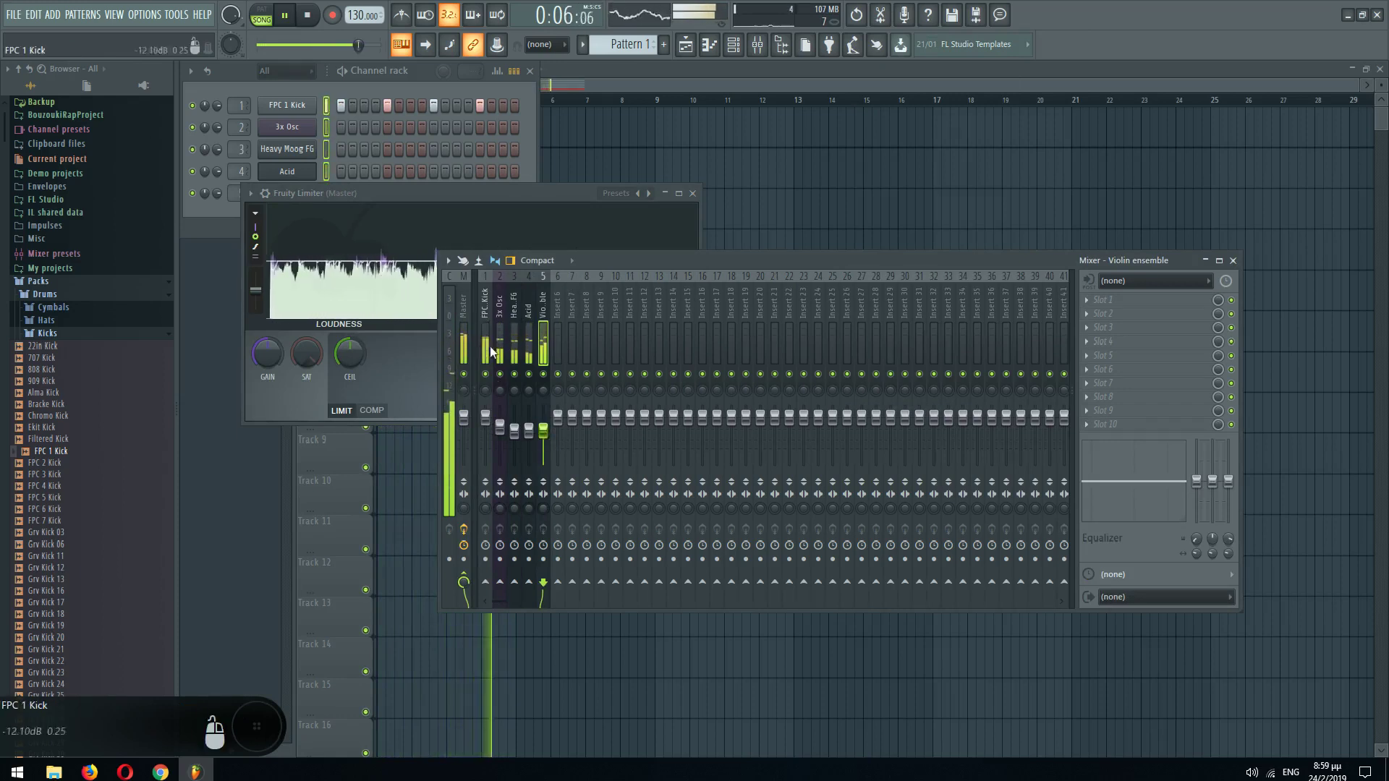
pyautogui.moveTo(500, 427); pyautogui.dragTo(501, 431)
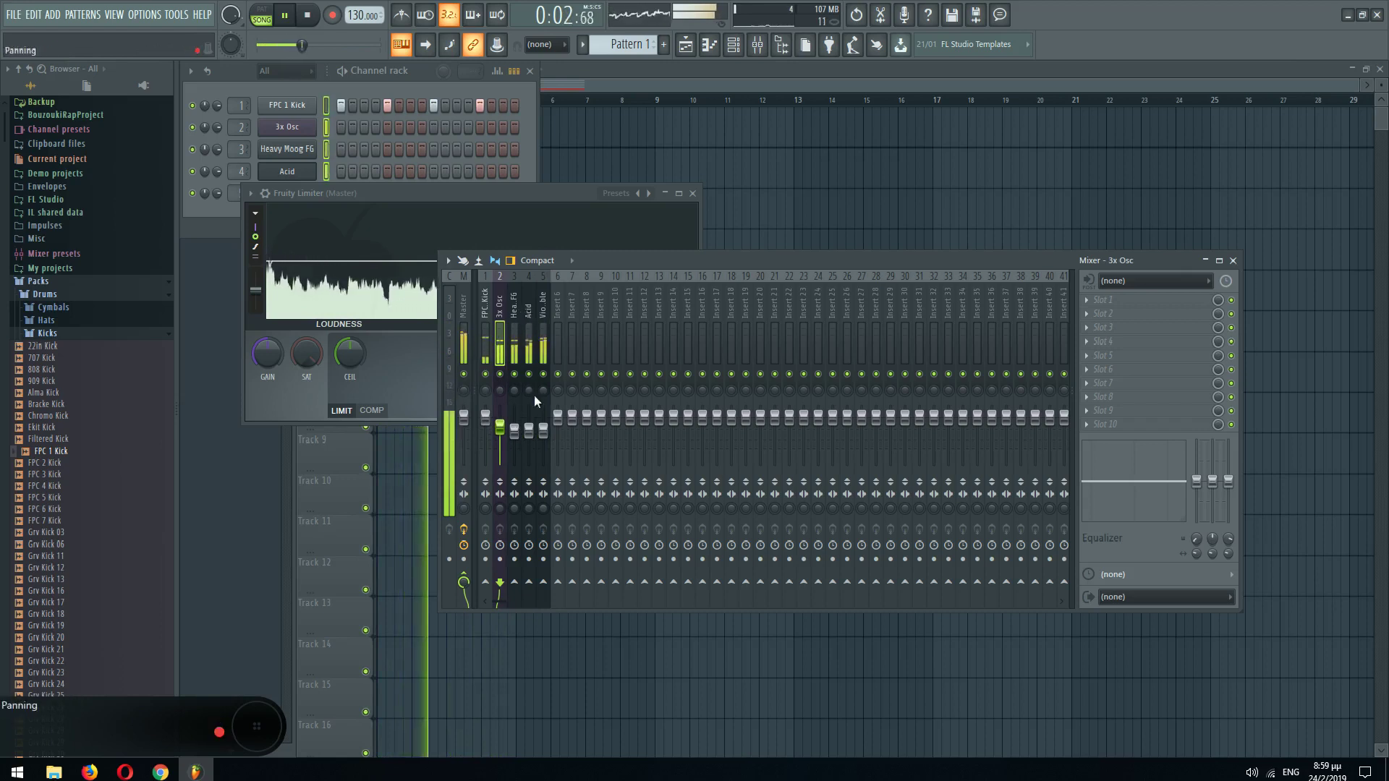
pyautogui.moveTo(543, 430); pyautogui.dragTo(543, 442)
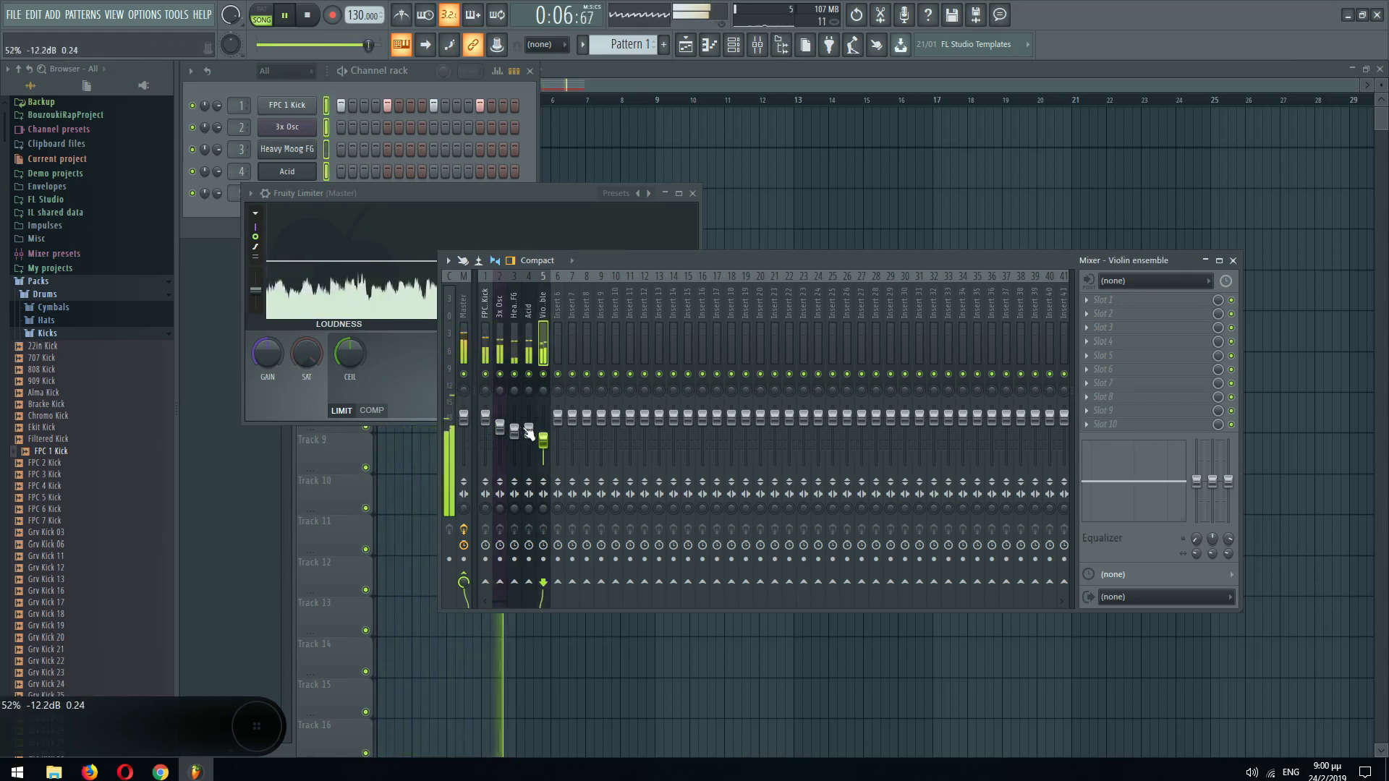
pyautogui.moveTo(515, 431)
pyautogui.mouseDown()
pyautogui.moveTo(515, 417)
pyautogui.moveTo(500, 430)
pyautogui.mouseUp()
# - Add Fruity Parametric EQ 2 to slot 10 of the 3x Osc track and make band 7 a low pass at 13200 Hz
pyautogui.click(1114, 424)
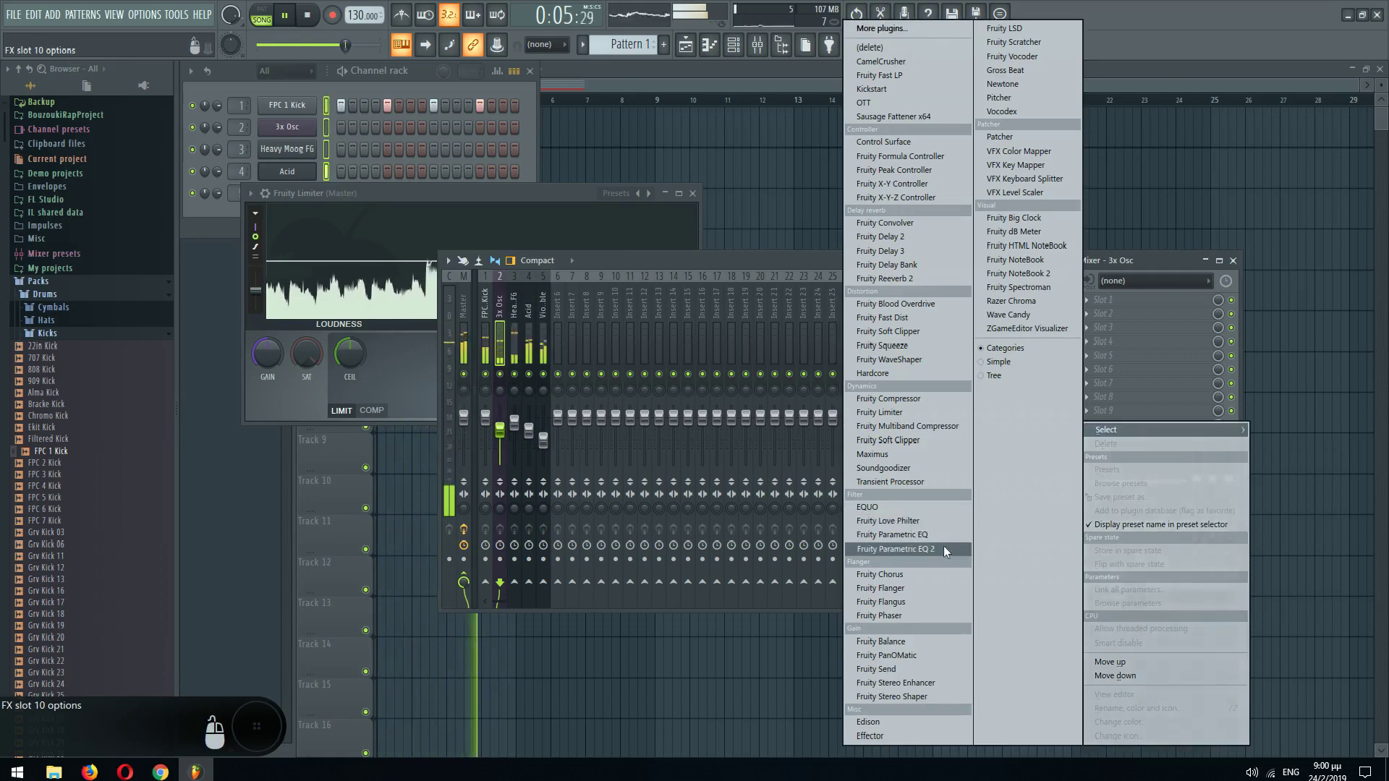
pyautogui.click(897, 528)
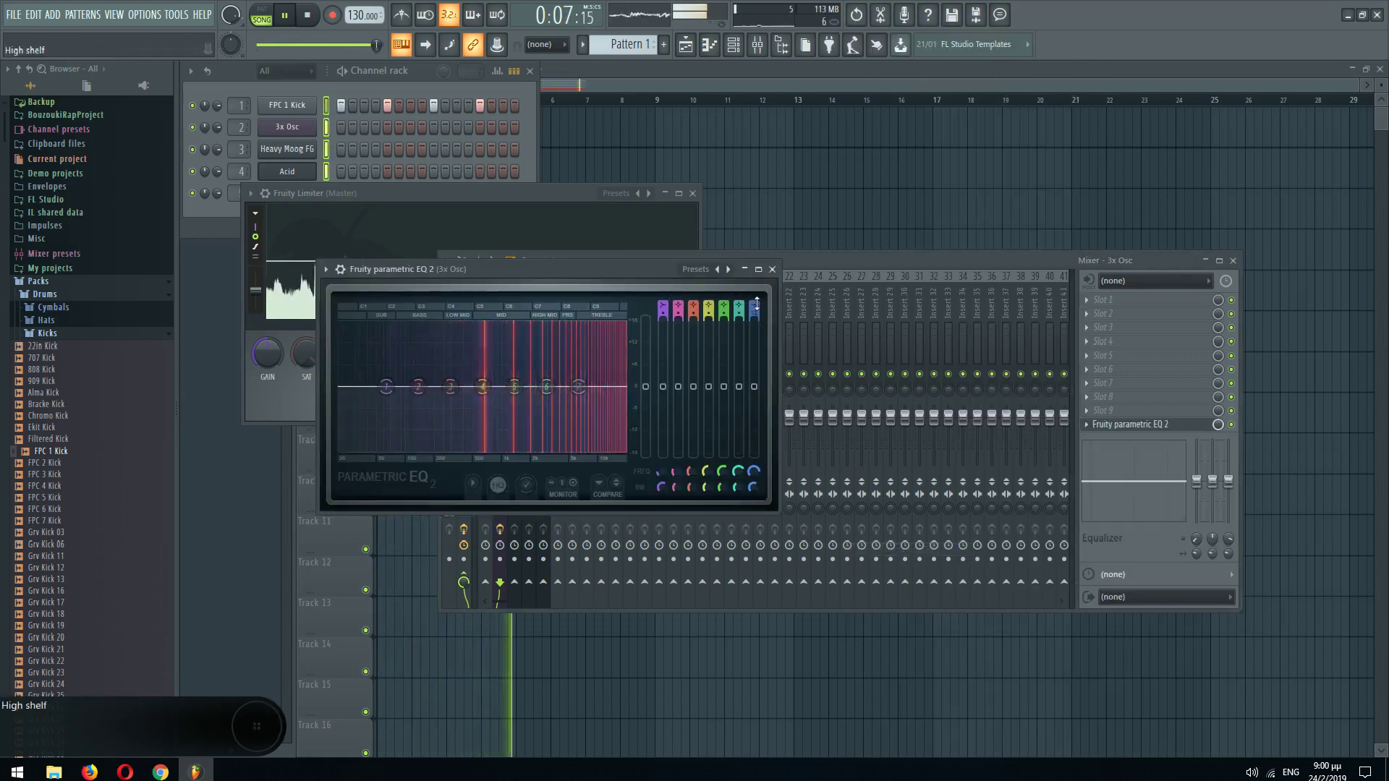
pyautogui.moveTo(754, 306)
pyautogui.mouseDown()
pyautogui.moveTo(753, 324)
pyautogui.moveTo(748, 314)
pyautogui.mouseUp()
pyautogui.moveTo(579, 387)
pyautogui.mouseDown()
pyautogui.moveTo(622, 387)
pyautogui.moveTo(605, 387)
pyautogui.mouseUp()
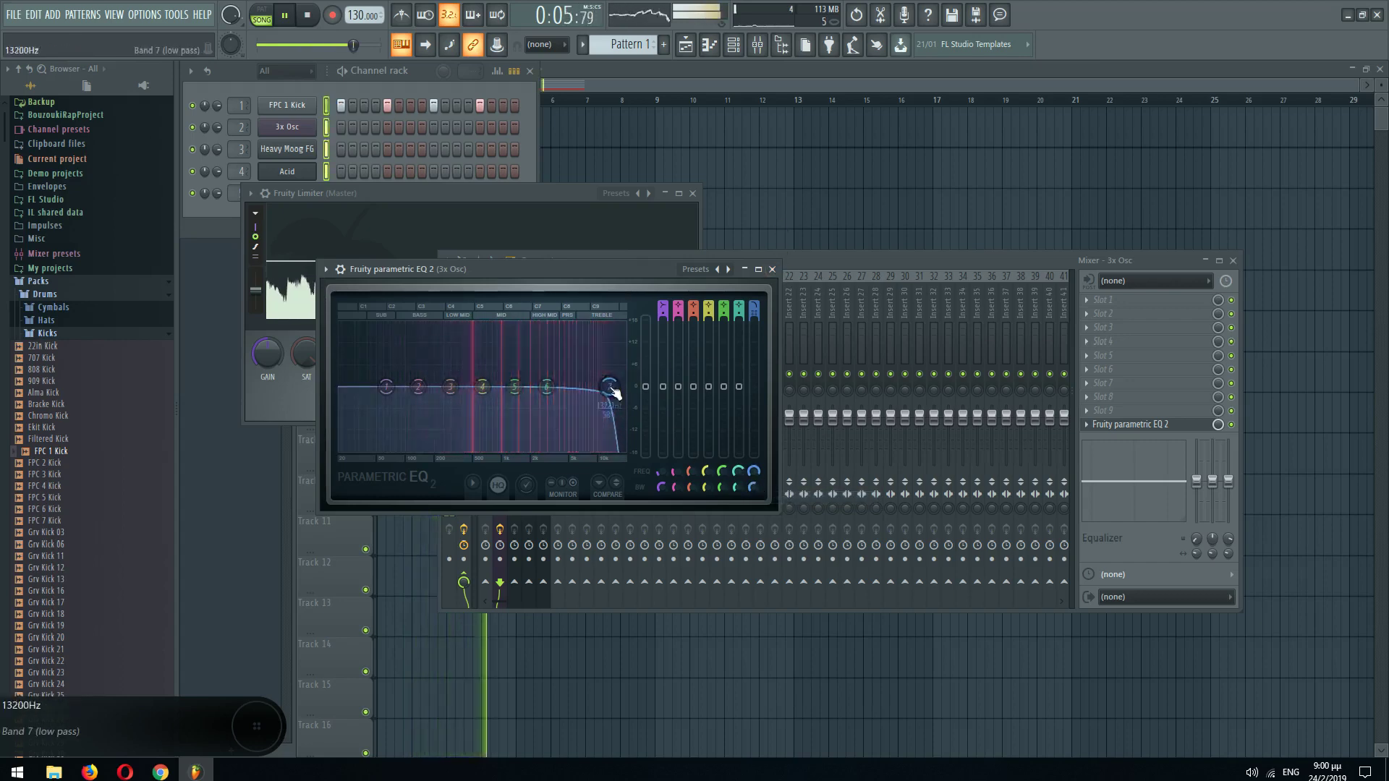
# - Add Fruity Reeverb 2 to slot 9 of the 3x Osc mixer track and adjust its high cut
pyautogui.click(1105, 410)
pyautogui.click(881, 278)
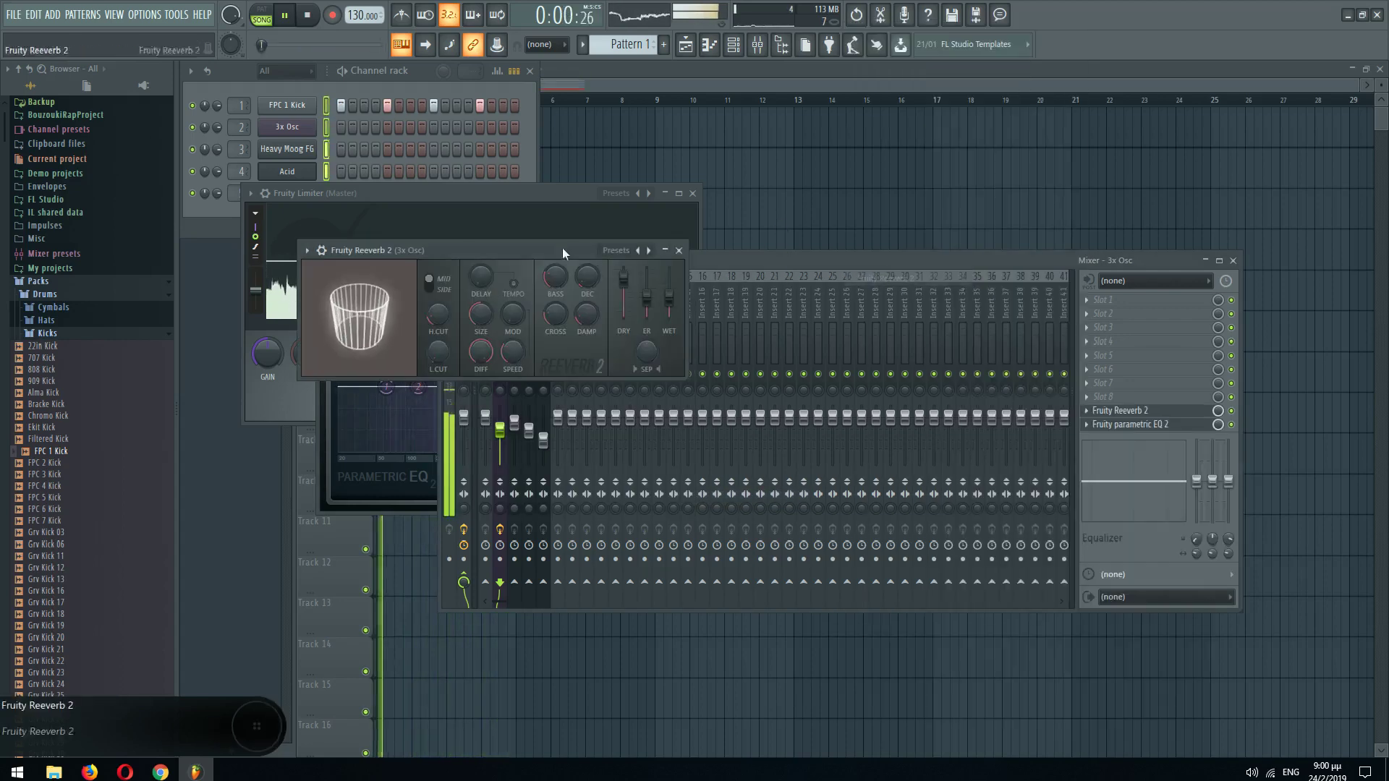
pyautogui.moveTo(437, 313); pyautogui.dragTo(434, 355)
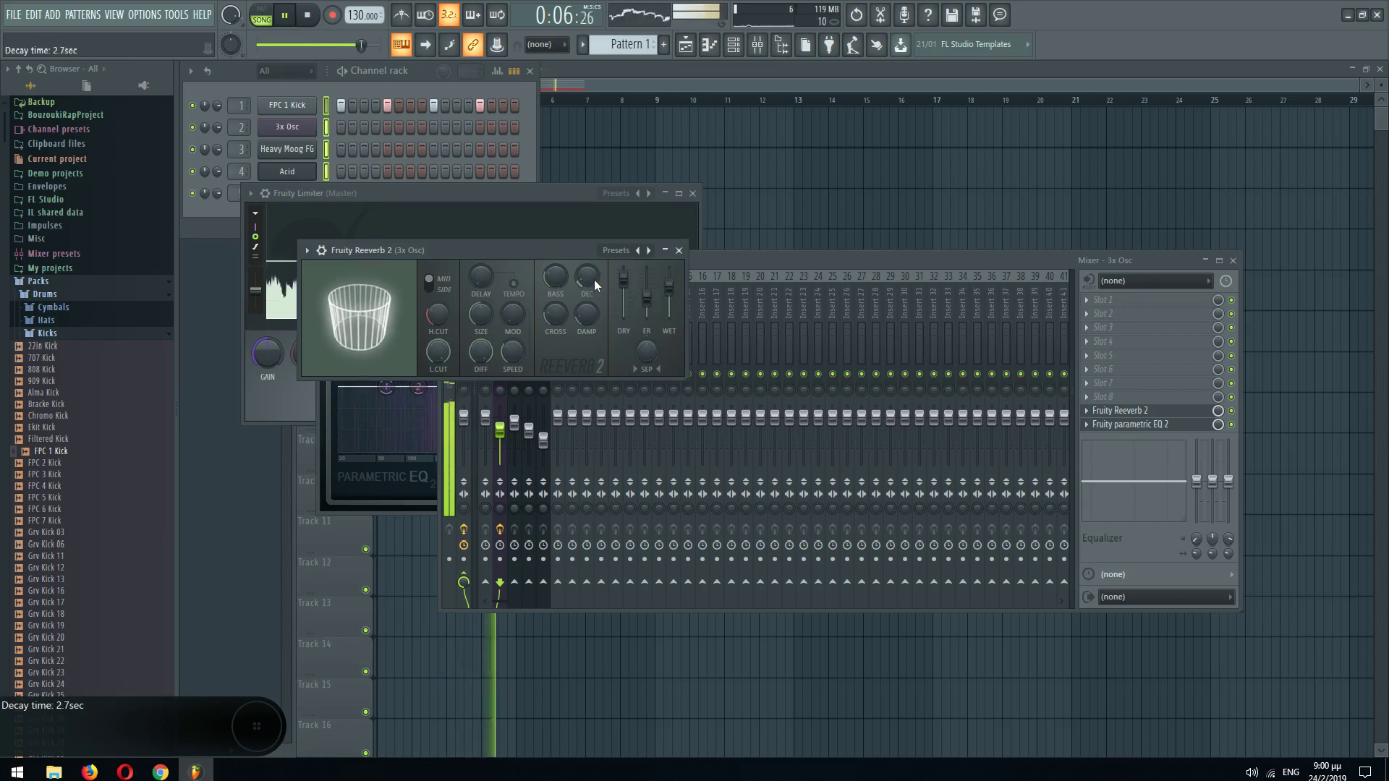
pyautogui.click(679, 250)
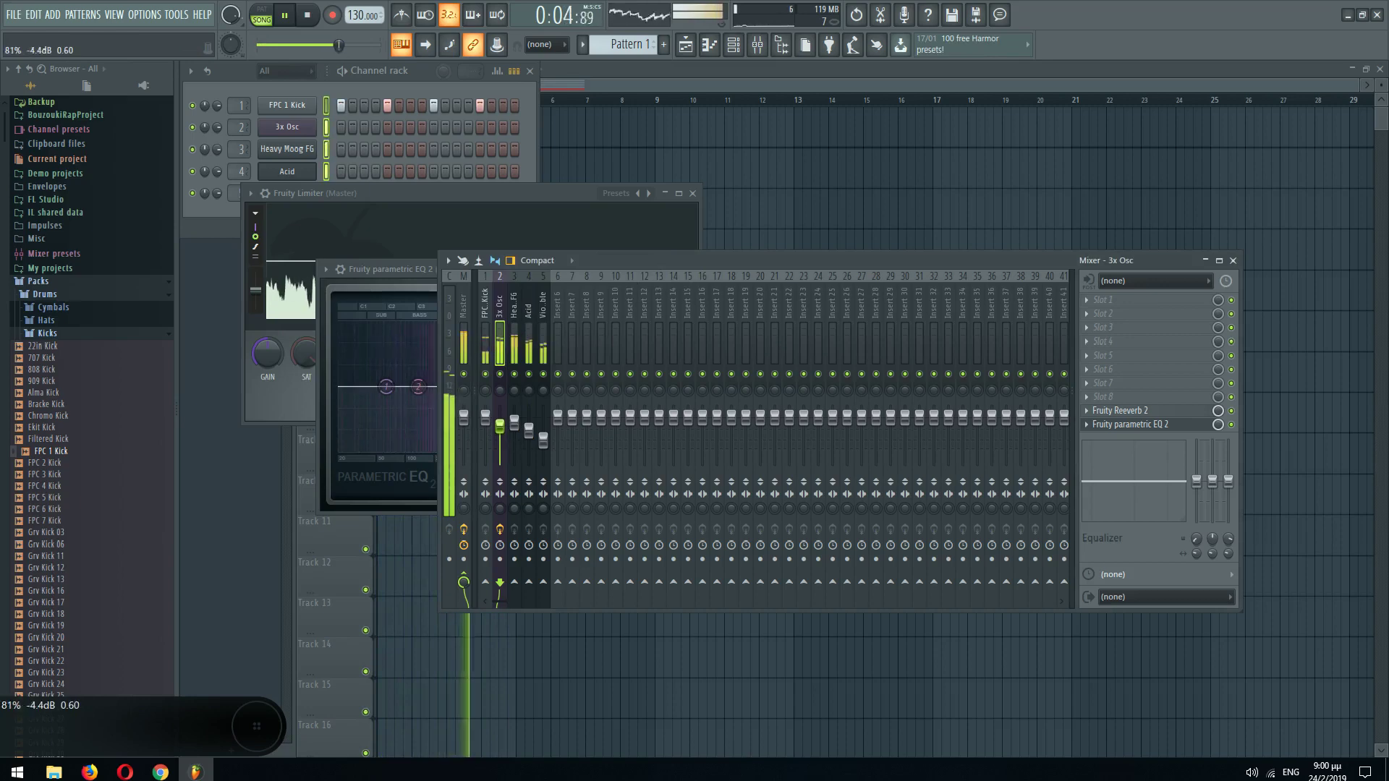
# - Add Sausage Fattener to slot 10 of the FPC 1 Kick mixer track with Fatness at 7%
pyautogui.click(480, 318)
pyautogui.click(1114, 423)
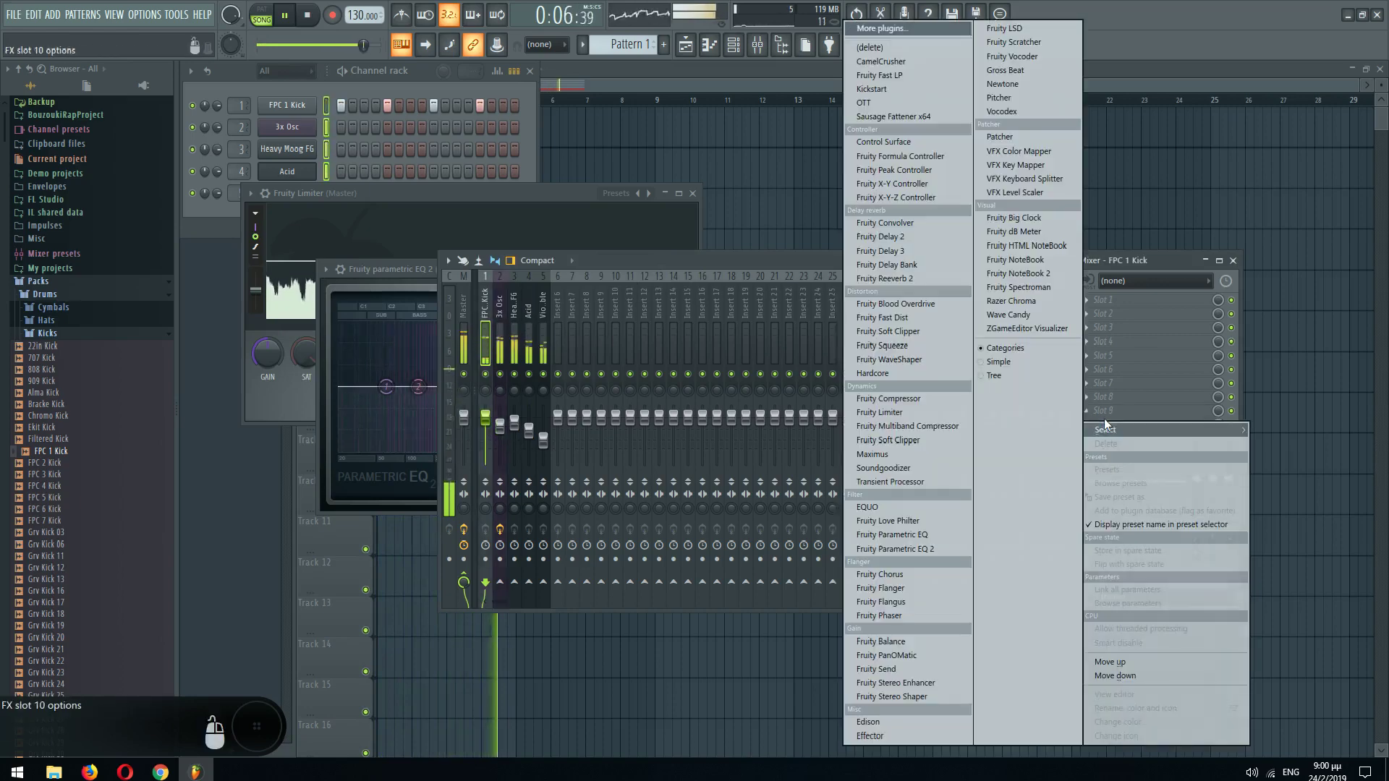
pyautogui.click(894, 117)
pyautogui.moveTo(601, 346); pyautogui.dragTo(620, 436)
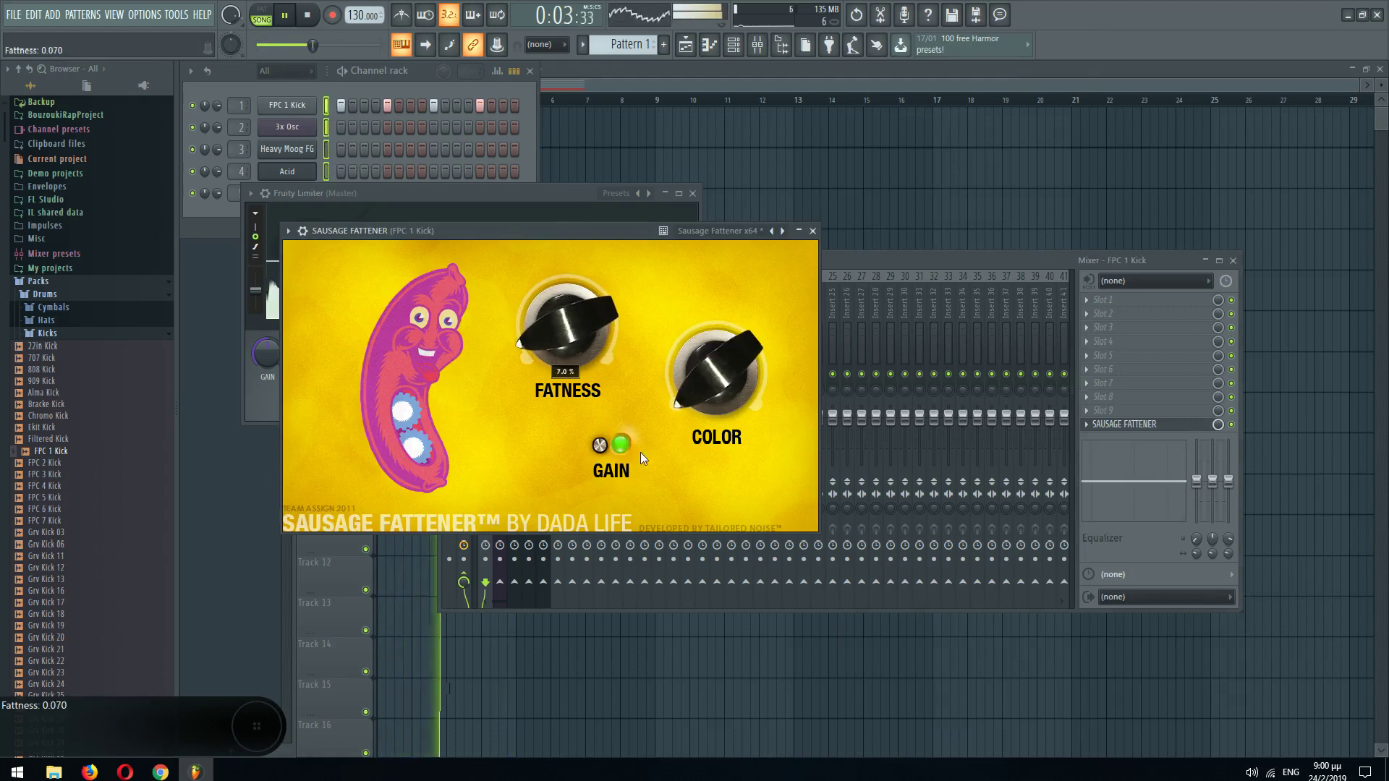
pyautogui.click(812, 230)
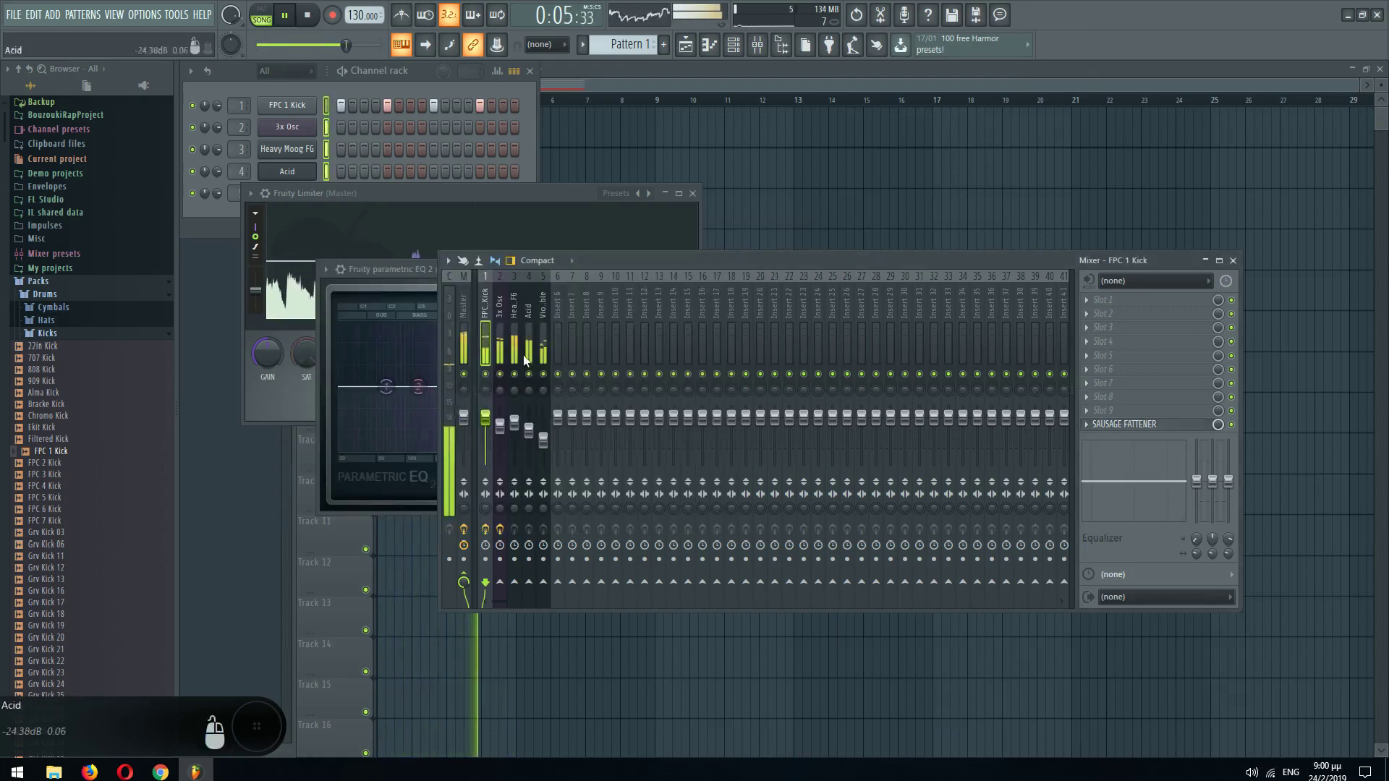
# - Raise the FPC 1 Kick mixer level slightly, then close the open windows and stop playback
pyautogui.moveTo(491, 427); pyautogui.dragTo(490, 349)
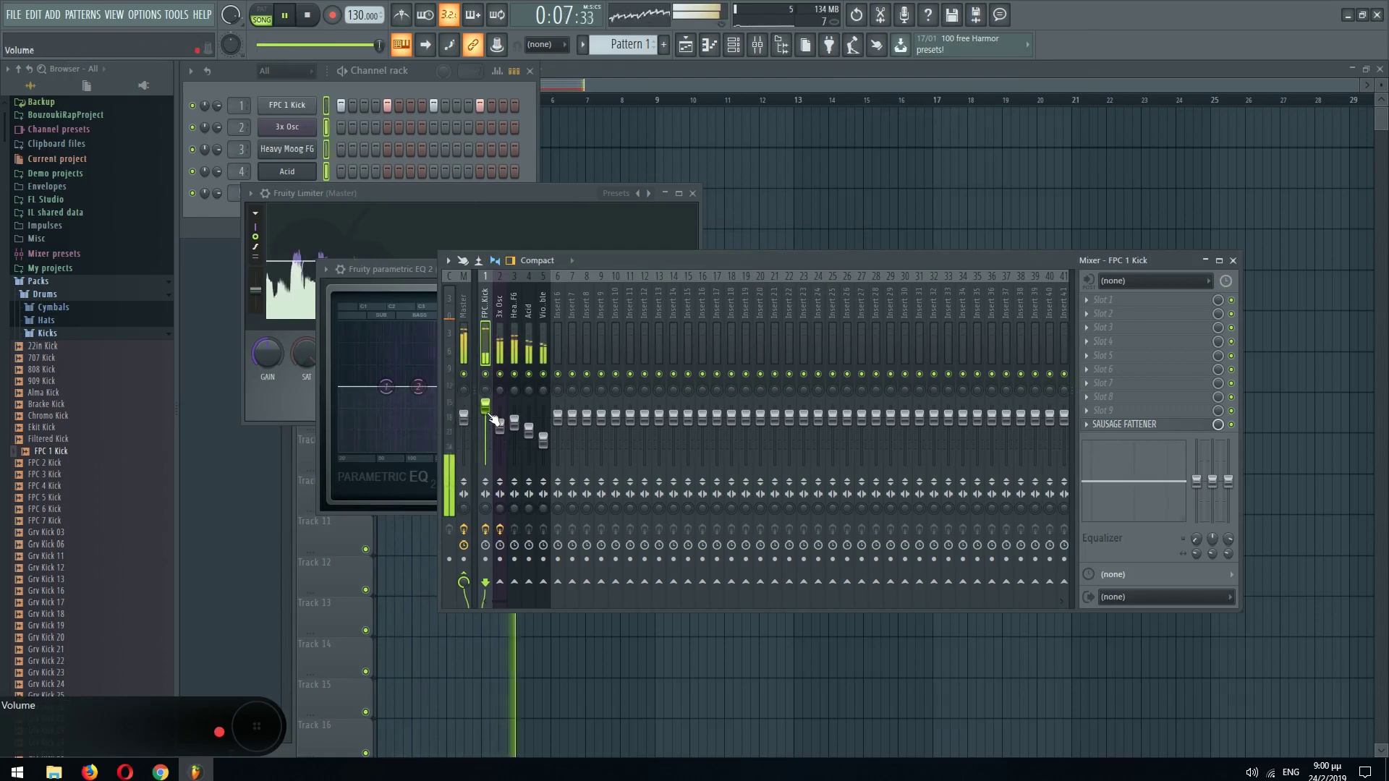
pyautogui.moveTo(488, 412); pyautogui.dragTo(492, 417)
pyautogui.click(463, 318)
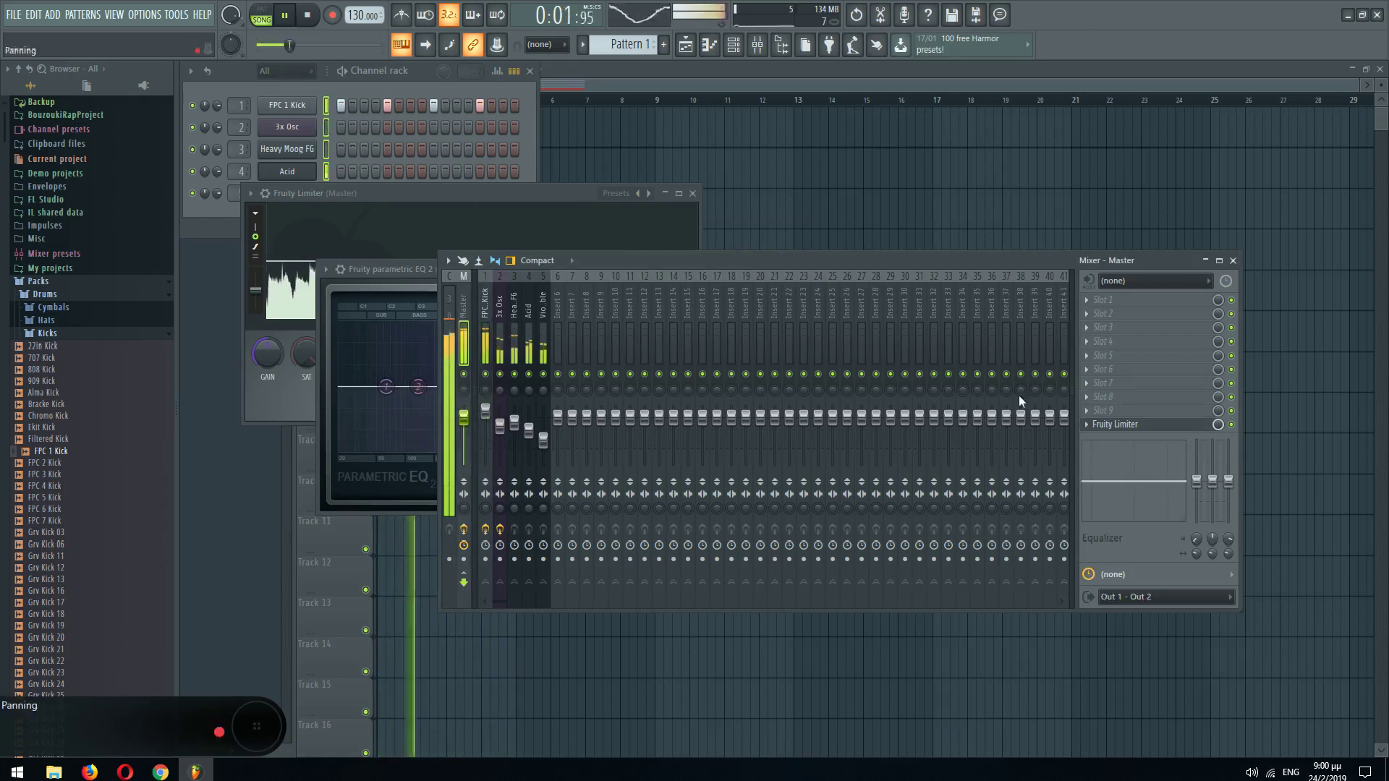
pyautogui.press('F12')
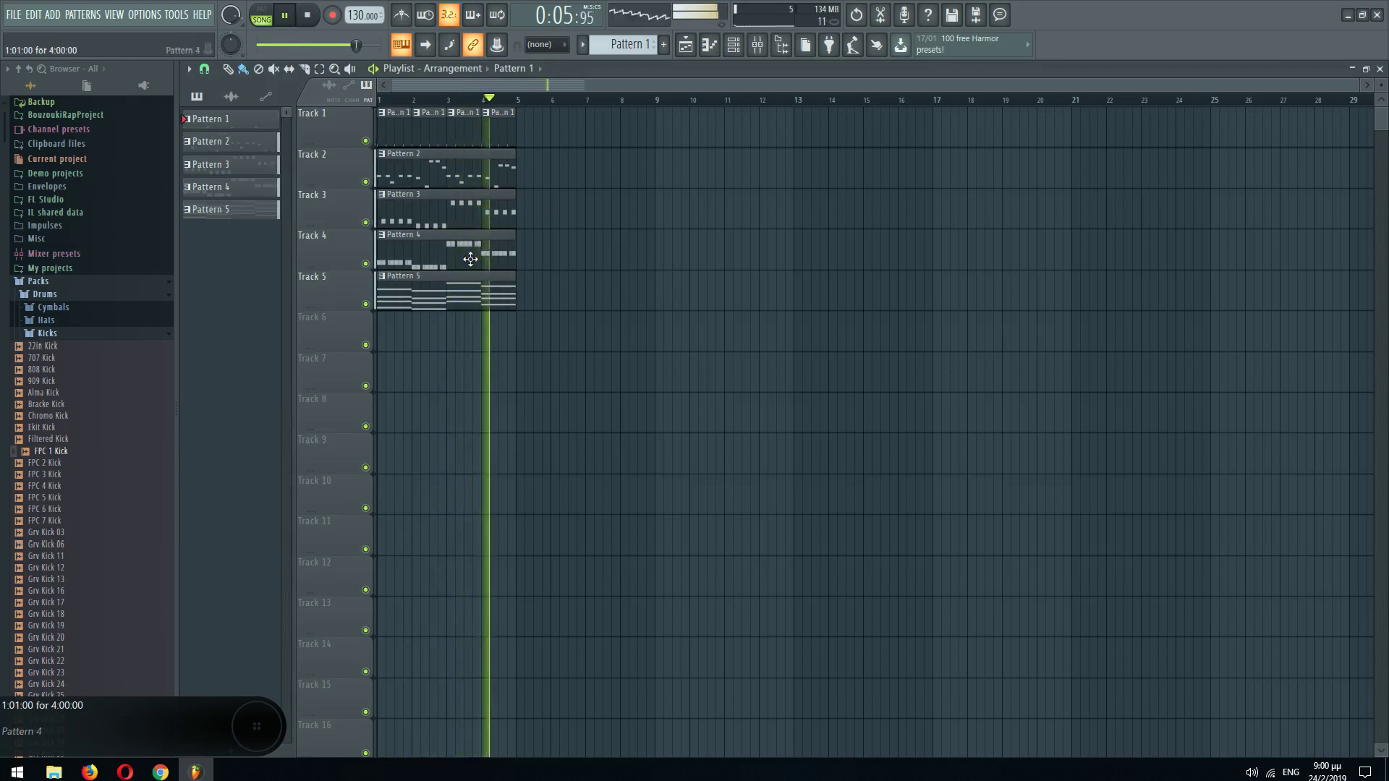
pyautogui.press('space')
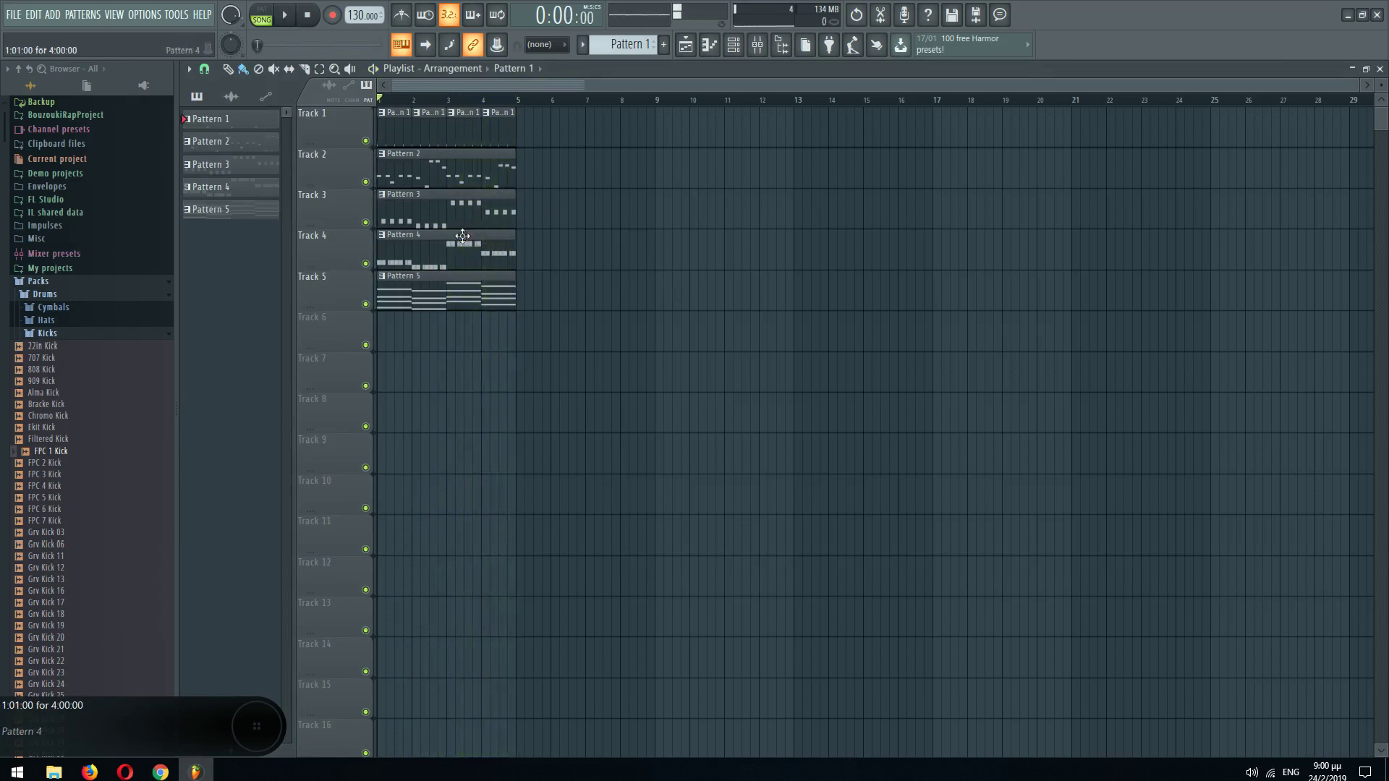
pyautogui.press('F6')
pyautogui.rightClick(304, 112)
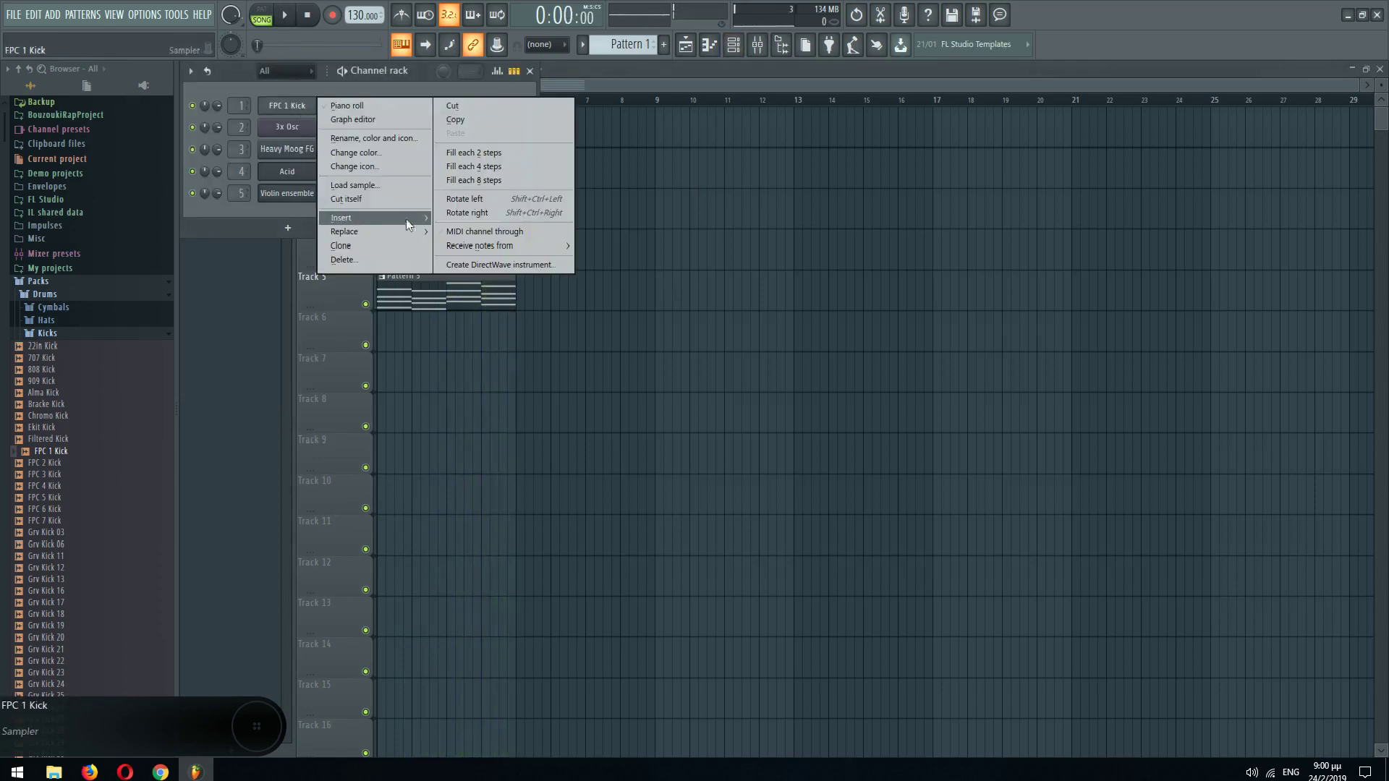
pyautogui.moveTo(405, 218)
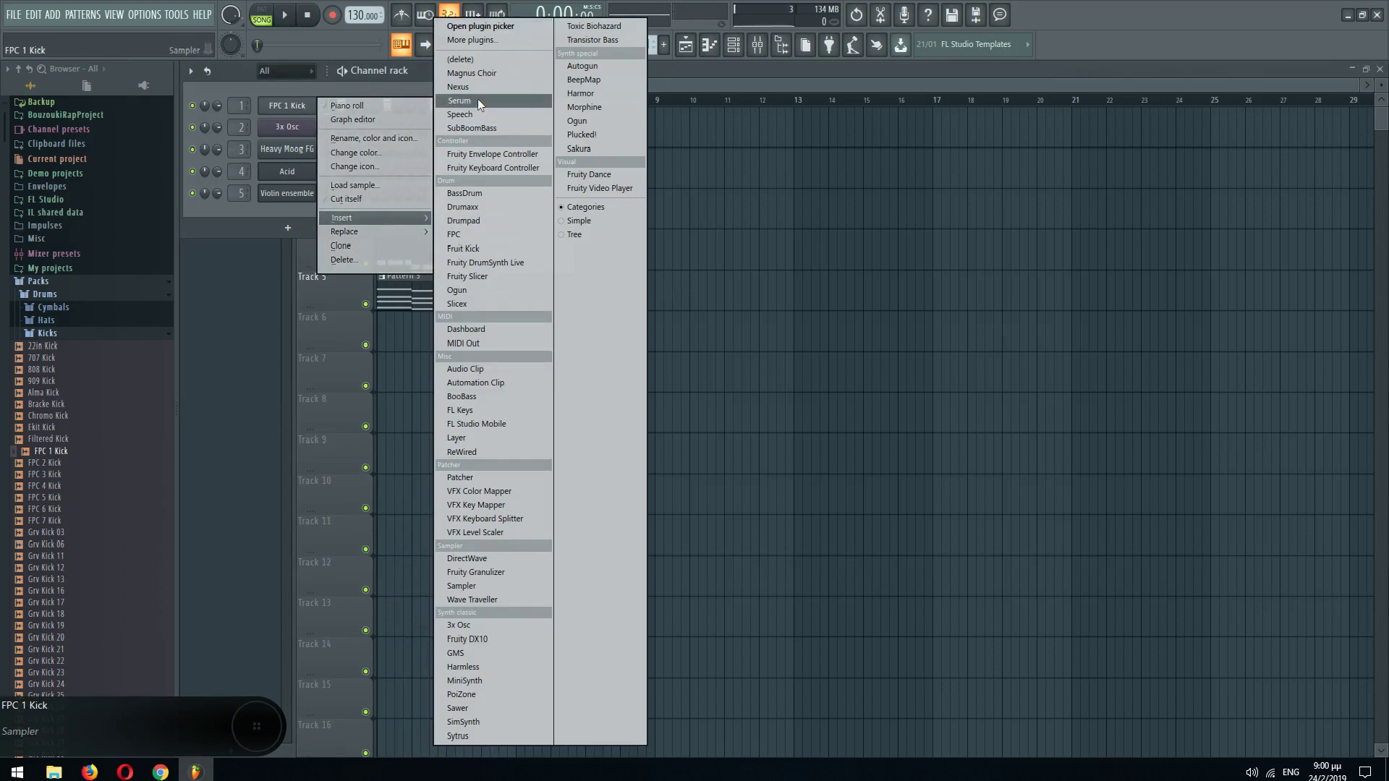
pyautogui.click(789, 158)
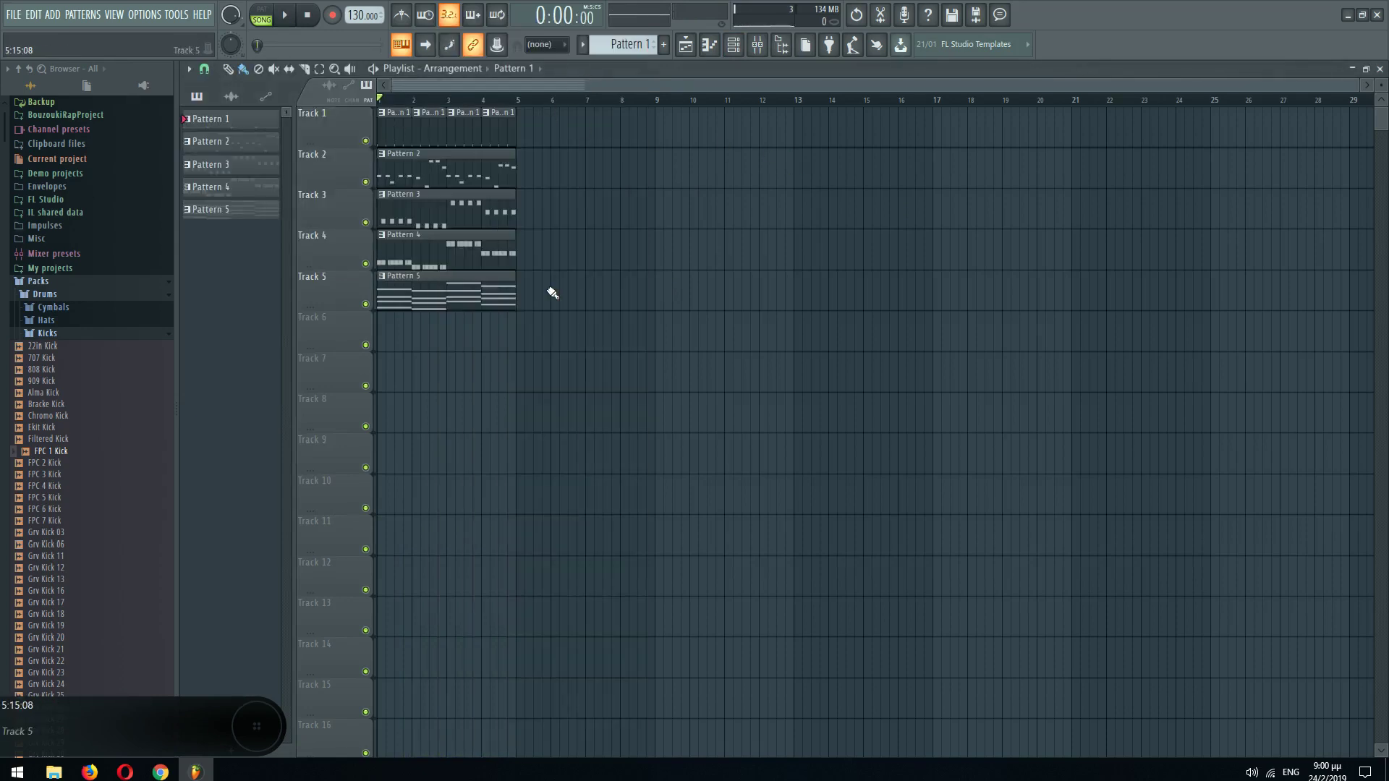